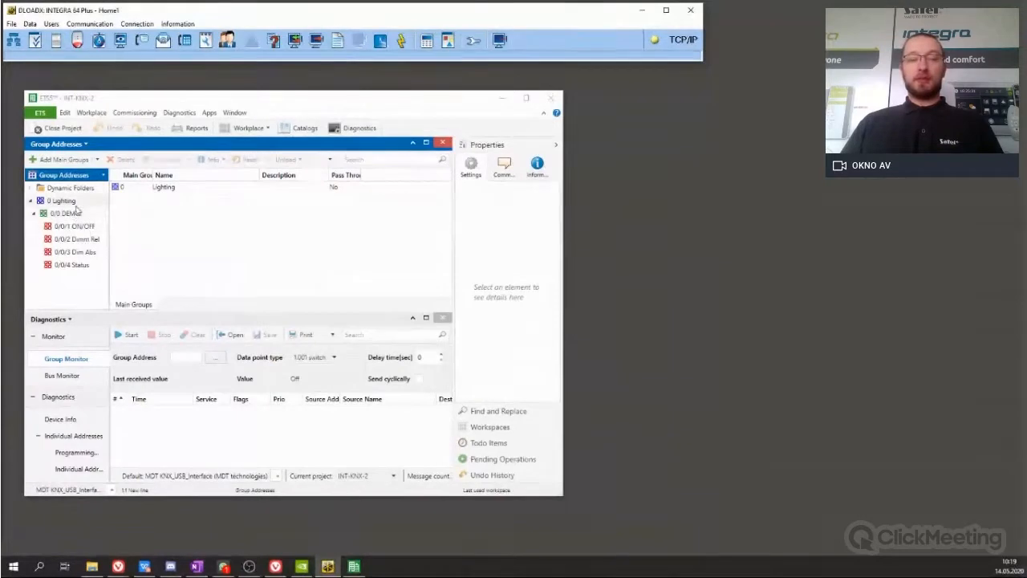
# - Examine the objects linked to the group addresses 0/0/1 ON/OFF, 0/0/2 Dimm Rel, 0/0/3 Dim Abs and 0/0/4 Status
pyautogui.click(77, 203)
pyautogui.click(80, 226)
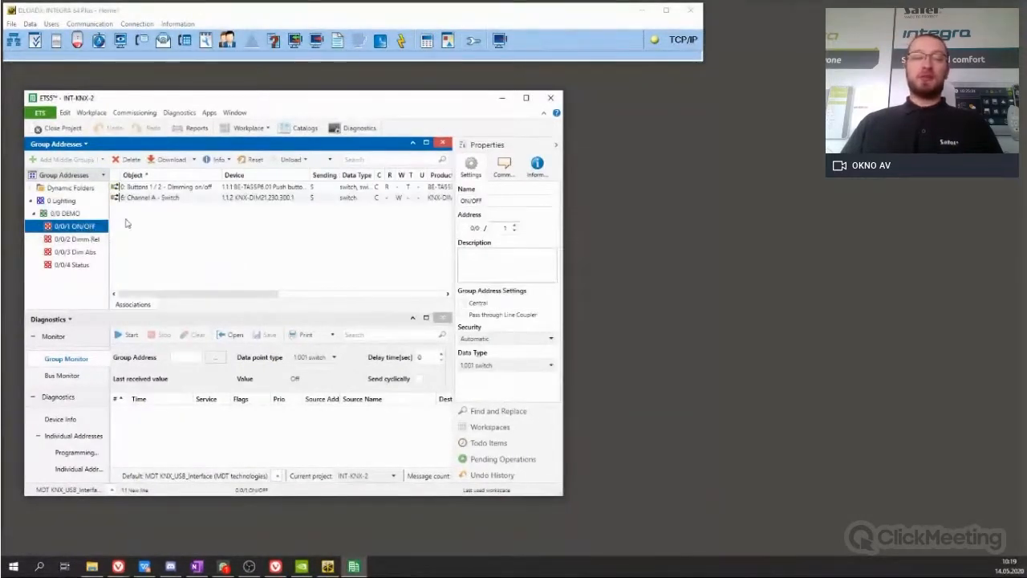
pyautogui.click(88, 240)
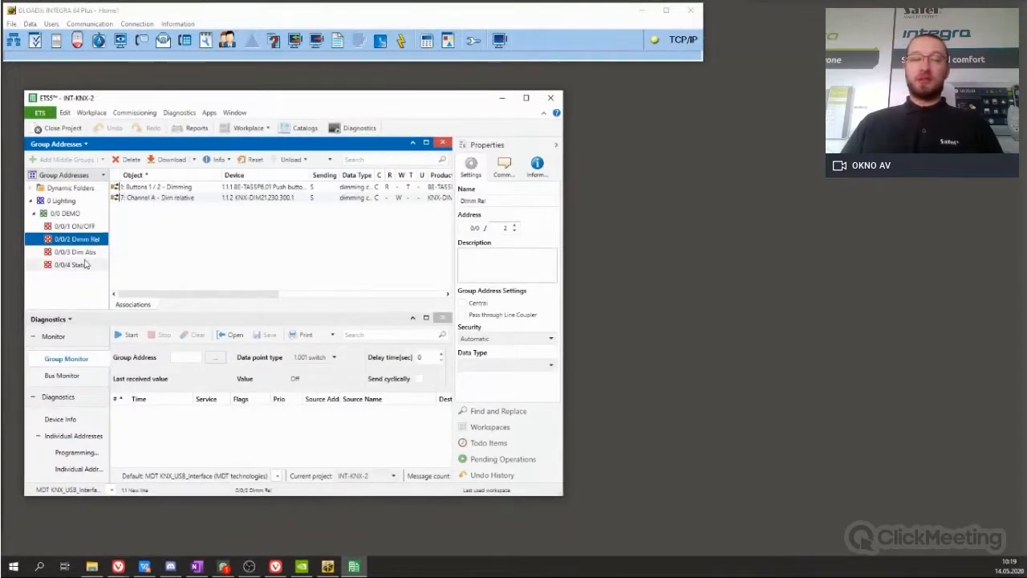
pyautogui.click(90, 252)
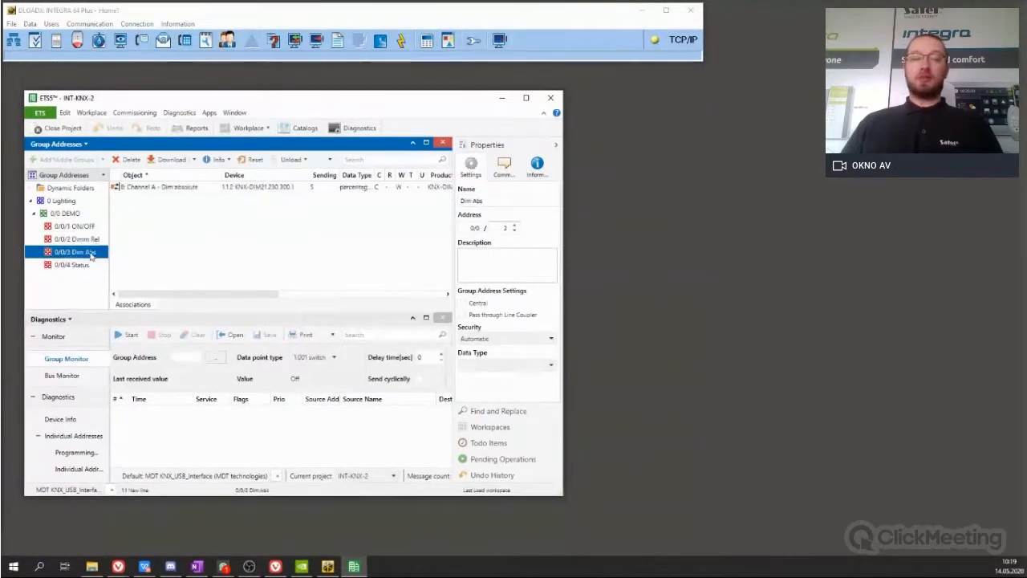
pyautogui.click(90, 265)
pyautogui.click(85, 230)
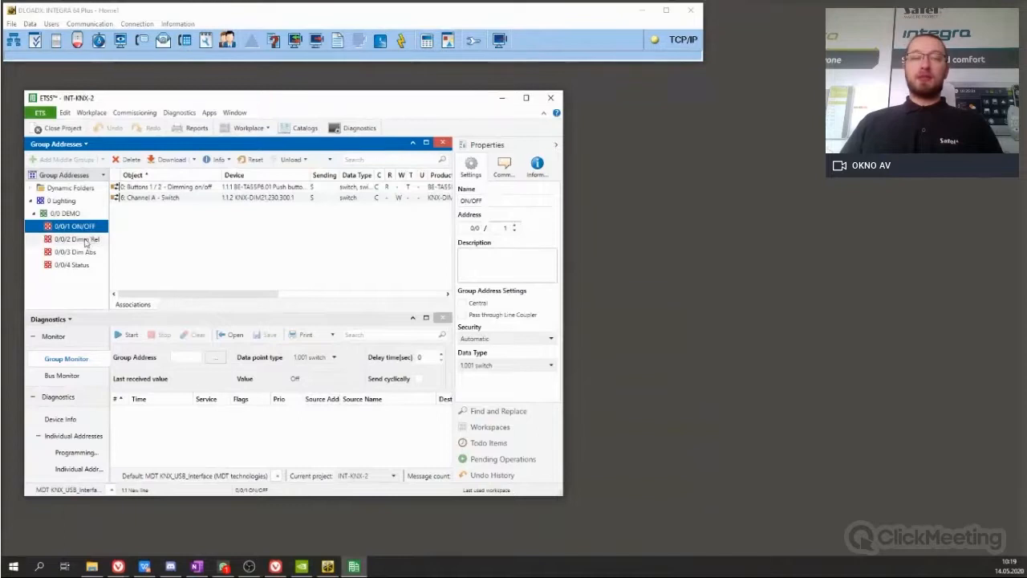
pyautogui.click(80, 239)
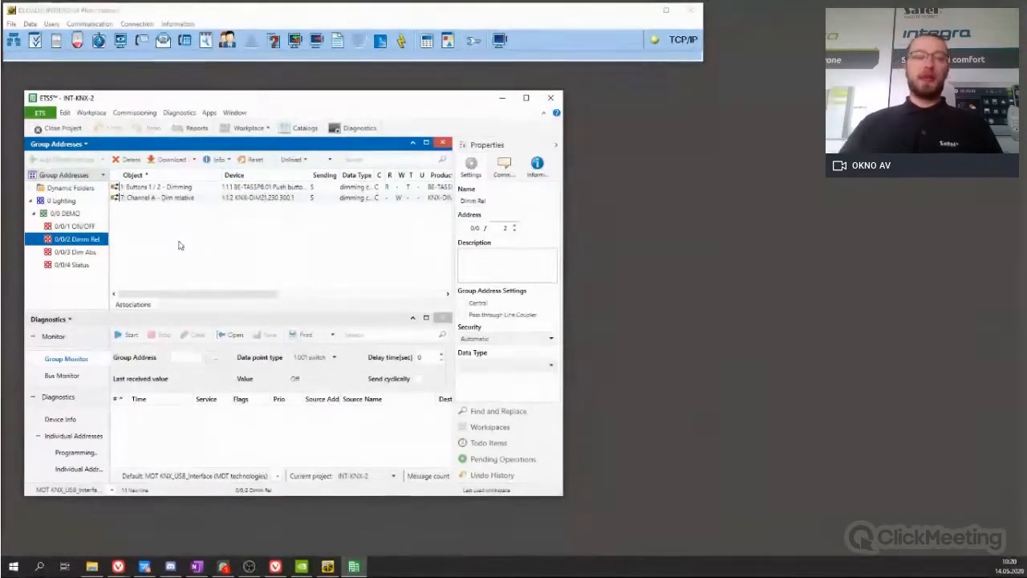
pyautogui.click(94, 252)
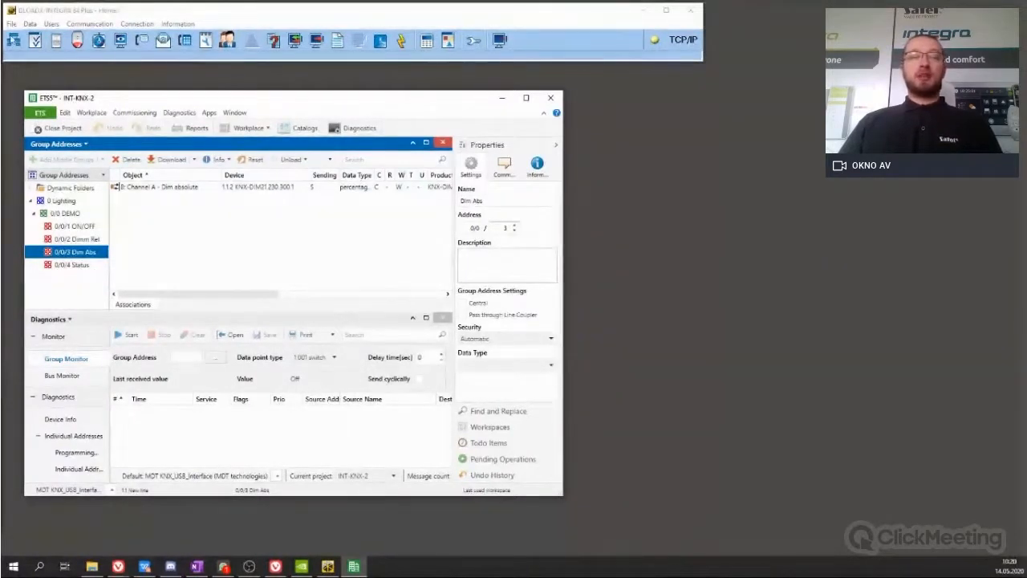
# - Switch to DLOADX and open the INT-KNX module on expansion bus 2 in the hardware structure
pyautogui.click(13, 40)
pyautogui.moveTo(737, 0); pyautogui.dragTo(283, 77)
pyautogui.click(135, 87)
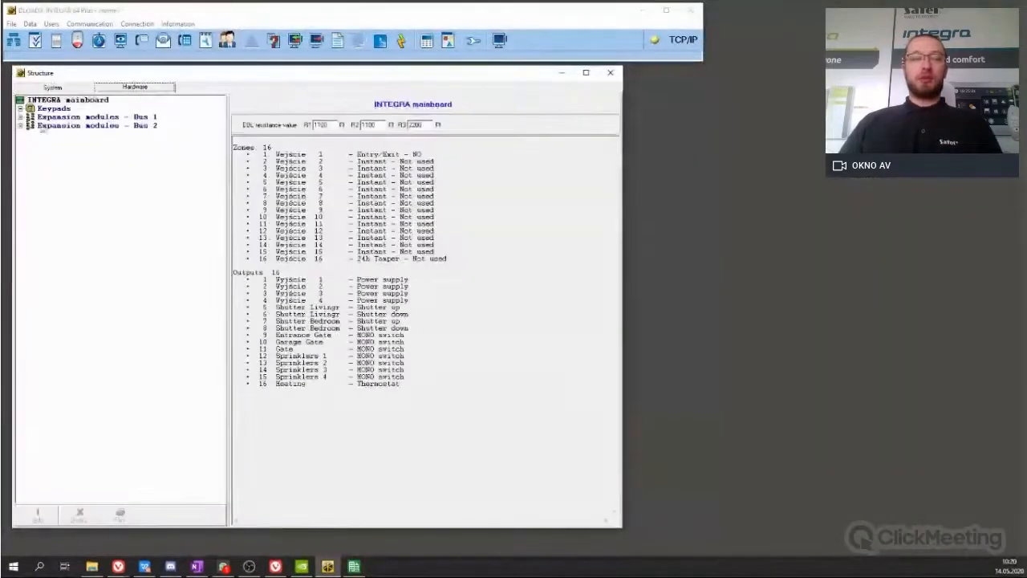
pyautogui.click(21, 126)
pyautogui.click(90, 135)
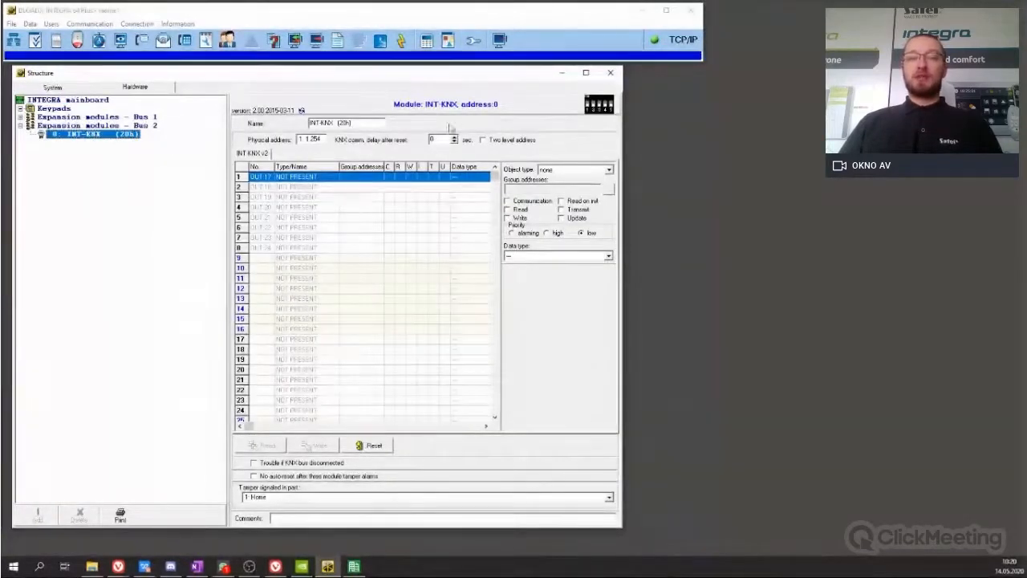
pyautogui.moveTo(384, 125); pyautogui.dragTo(257, 130)
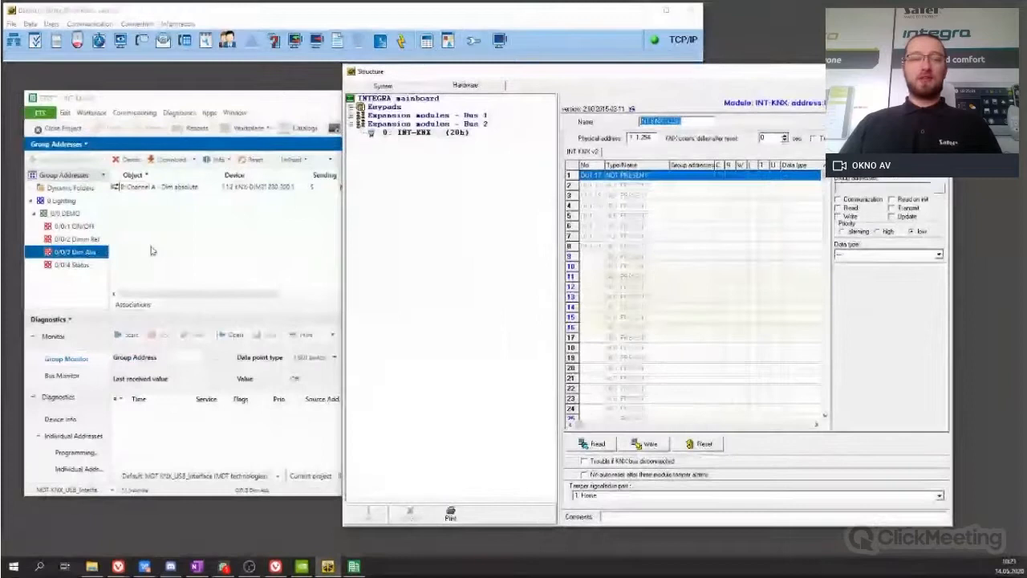
# - Switch to ETS5, view the devices linked to group address 0/0/1 ON/OFF, and return to the INT-KNX module settings in DLOADX
pyautogui.click(215, 193)
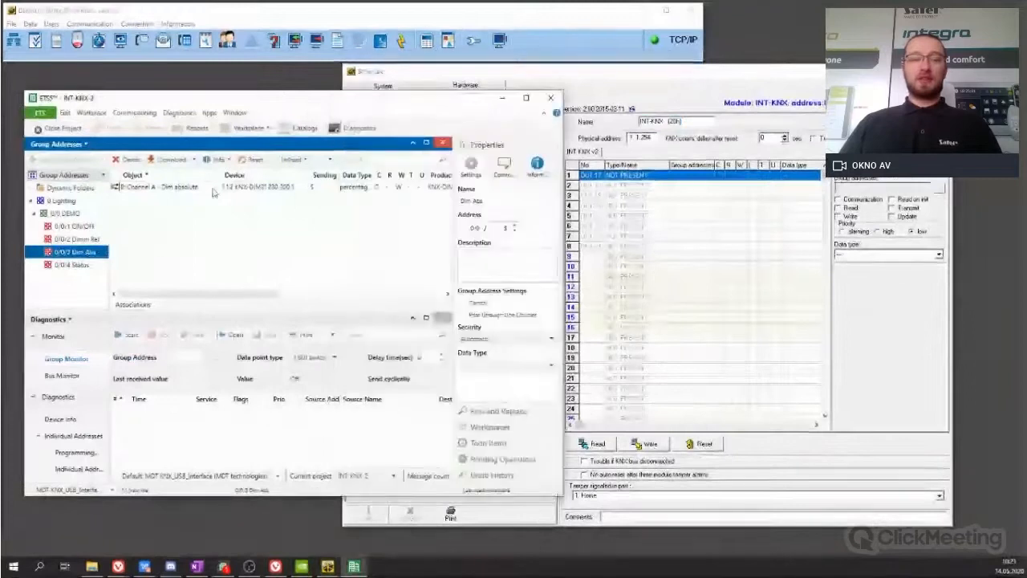
pyautogui.click(704, 79)
pyautogui.moveTo(725, 79); pyautogui.dragTo(397, 80)
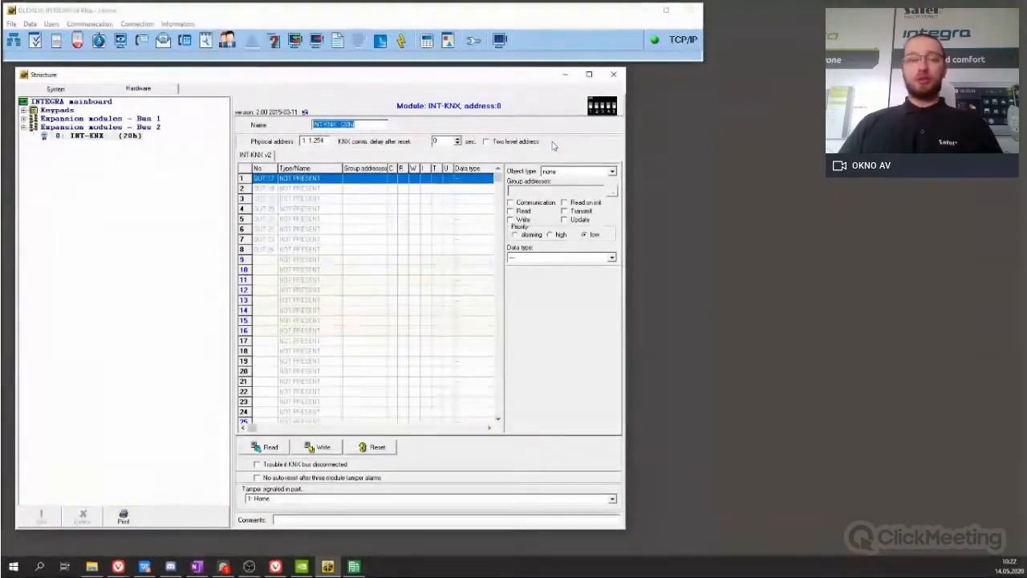
pyautogui.click(354, 567)
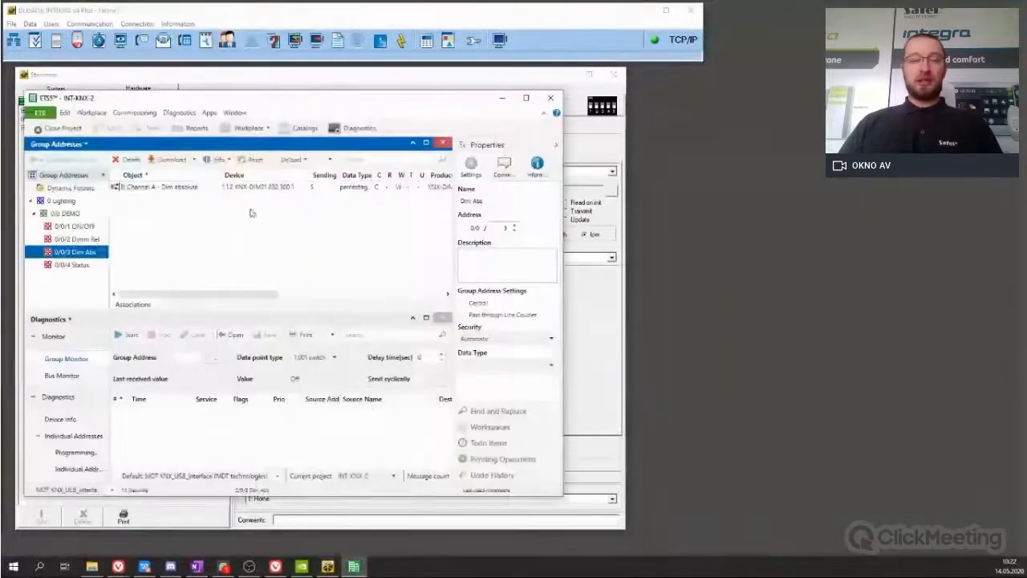
pyautogui.click(67, 227)
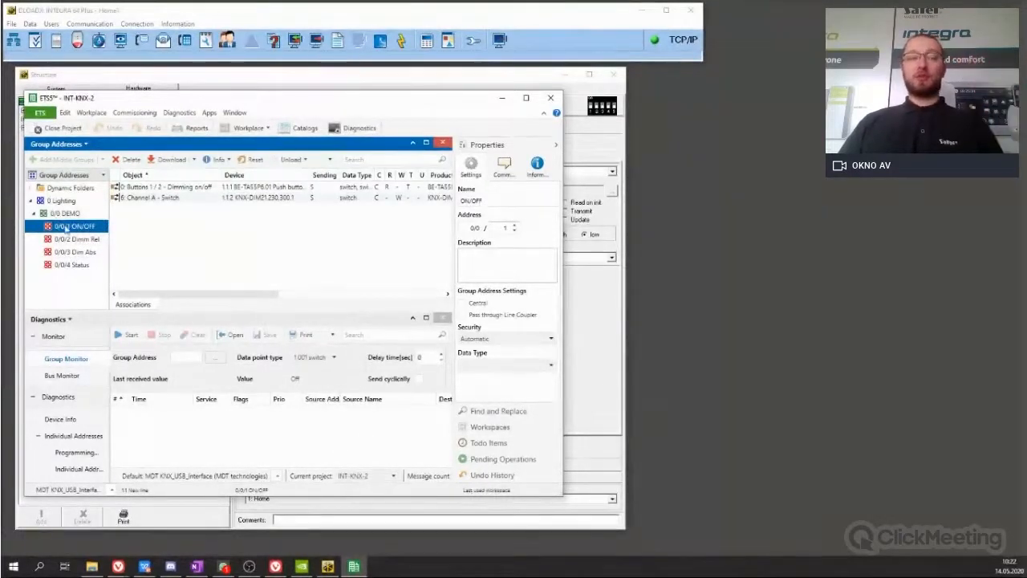
pyautogui.click(505, 102)
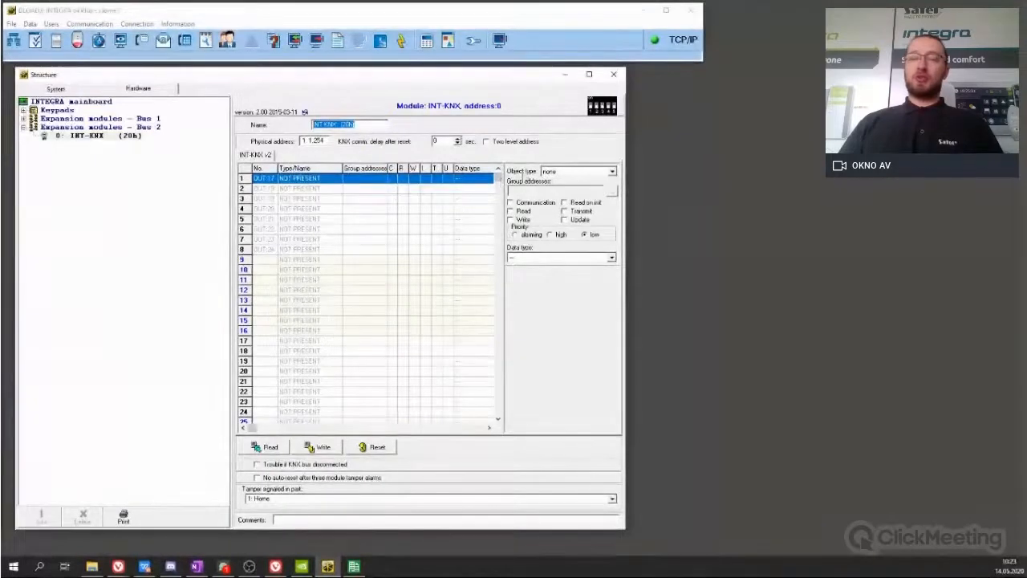
# - Examine the available object types and the INT-KNX object table, covering output rows 1 to 8 and the rows up to about 50
pyautogui.click(612, 171)
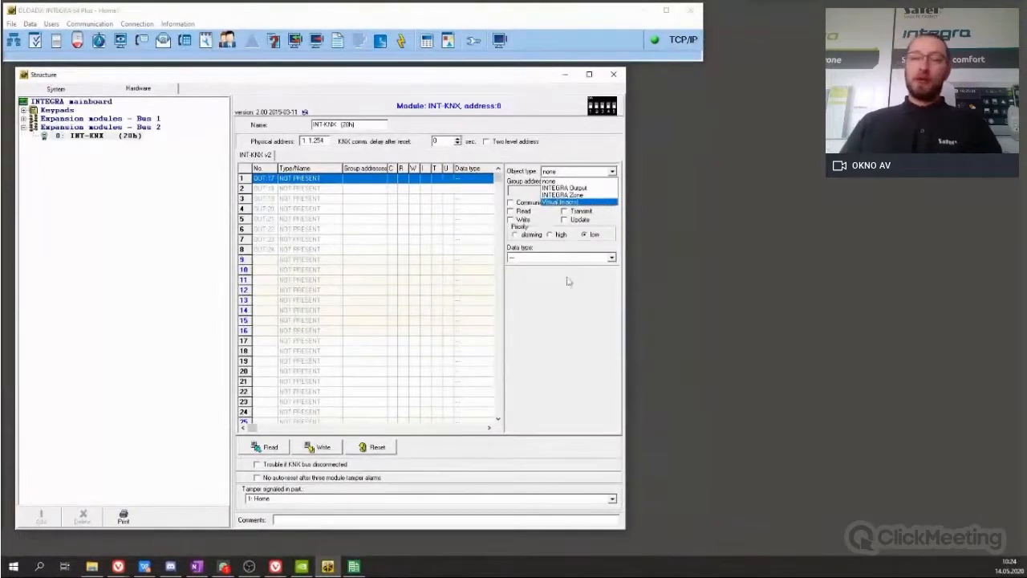
pyautogui.click(558, 300)
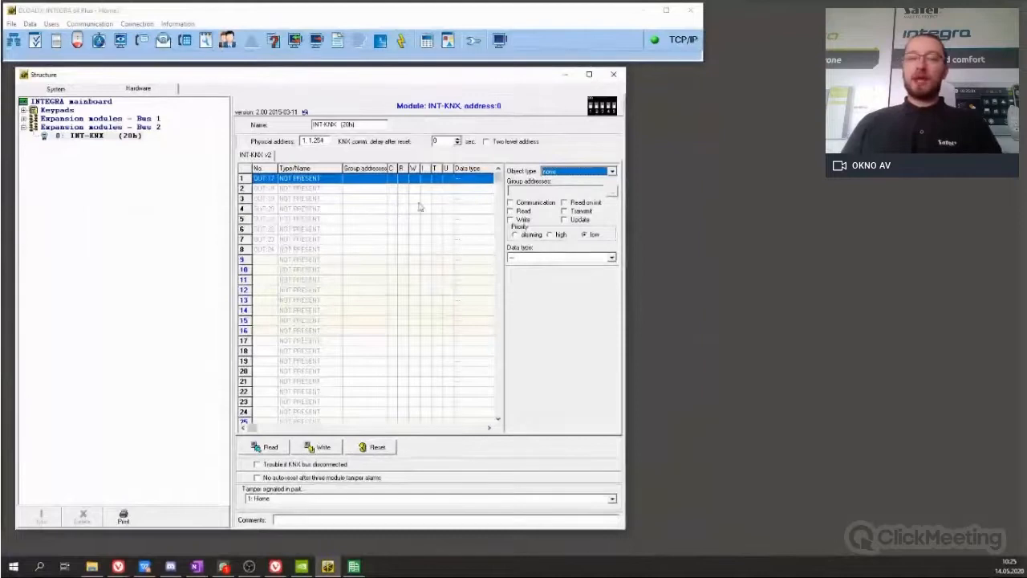
pyautogui.click(498, 179)
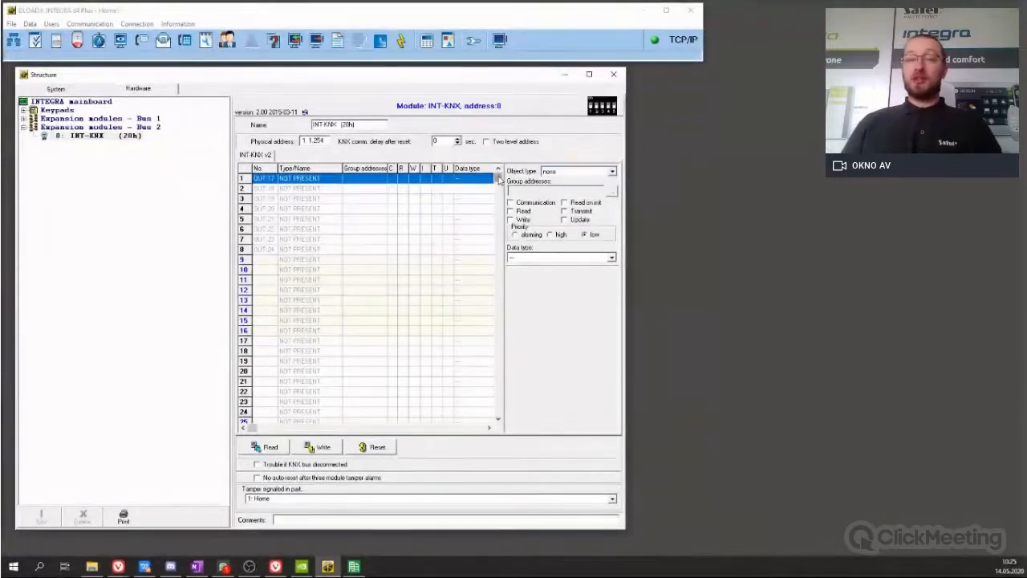
pyautogui.moveTo(498, 179)
pyautogui.mouseDown()
pyautogui.moveTo(496, 408)
pyautogui.moveTo(499, 177)
pyautogui.mouseUp()
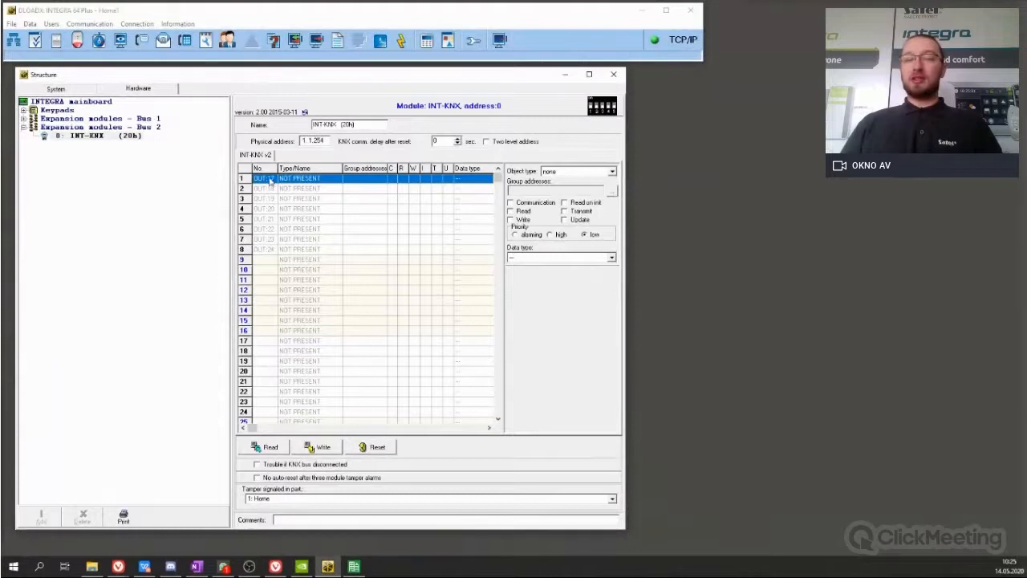
pyautogui.click(272, 250)
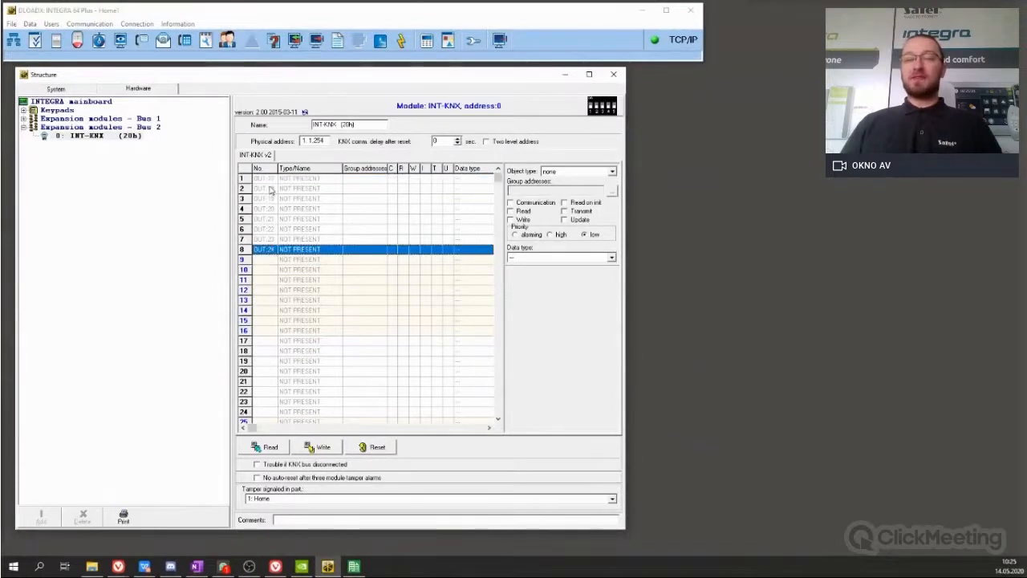
pyautogui.moveTo(275, 178); pyautogui.dragTo(277, 250)
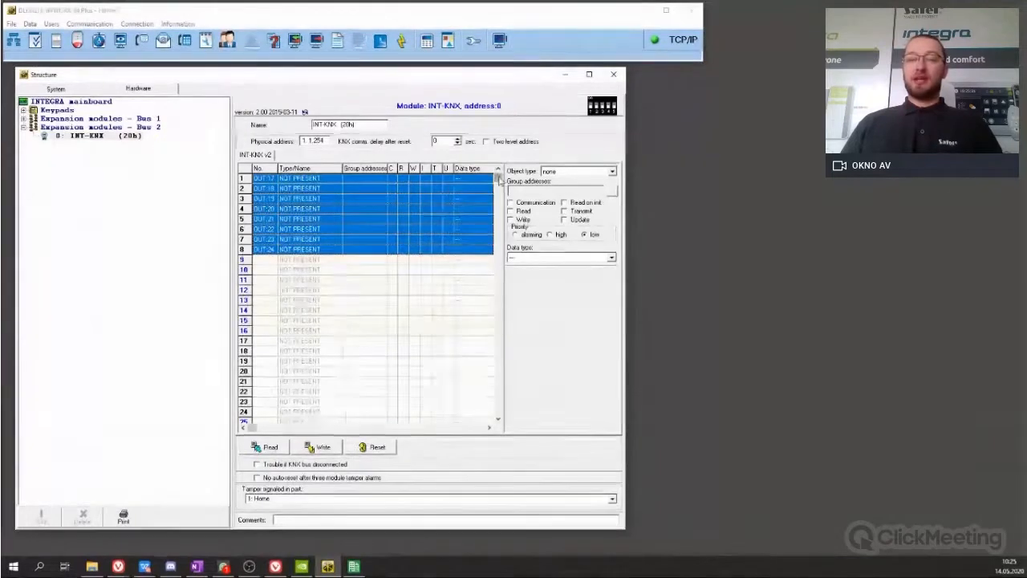
pyautogui.moveTo(487, 336); pyautogui.dragTo(497, 337)
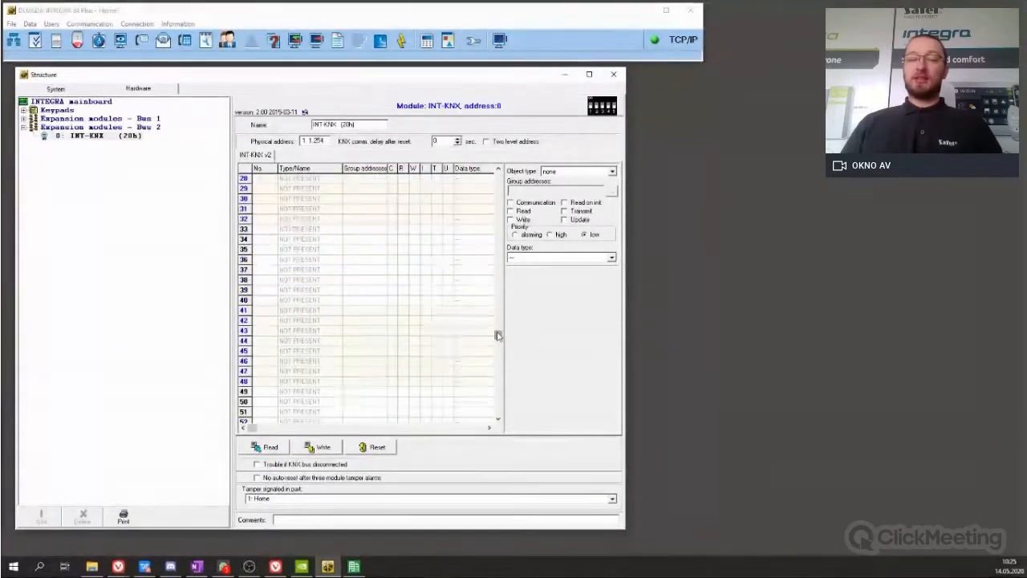
pyautogui.click(276, 383)
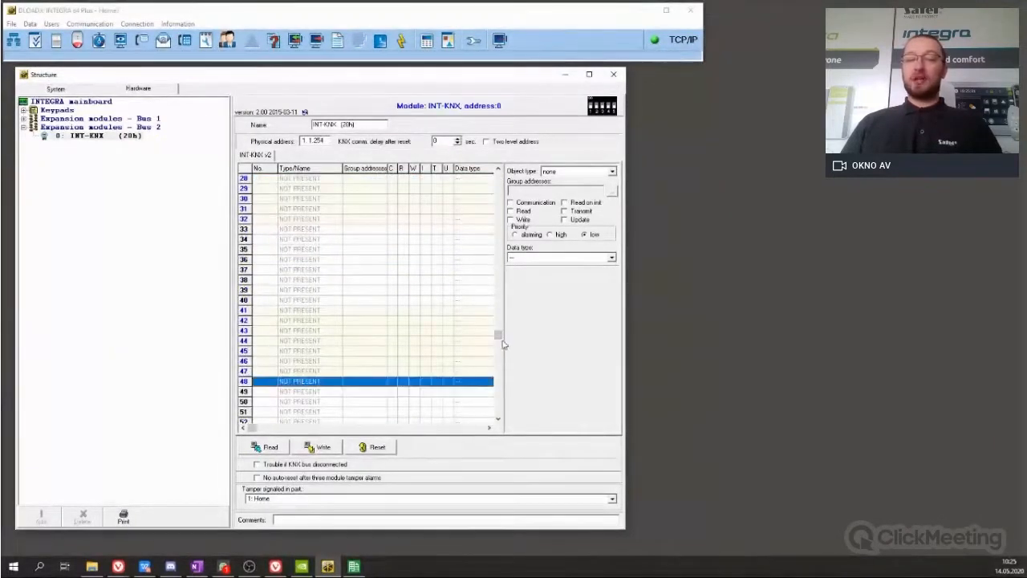
pyautogui.scroll(9, 499, 286)
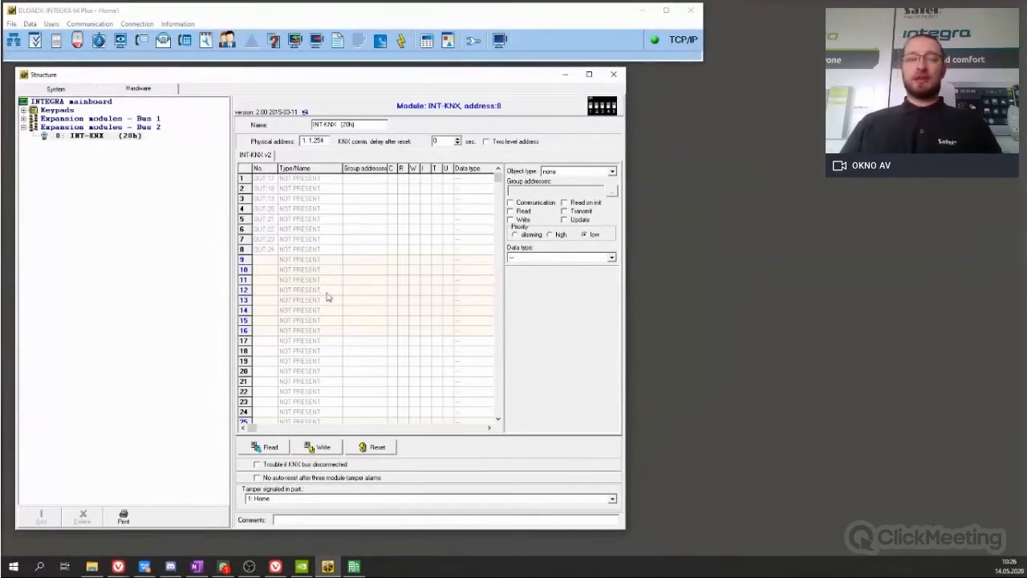
pyautogui.moveTo(263, 179); pyautogui.dragTo(265, 249)
pyautogui.scroll(-3, 338, 291)
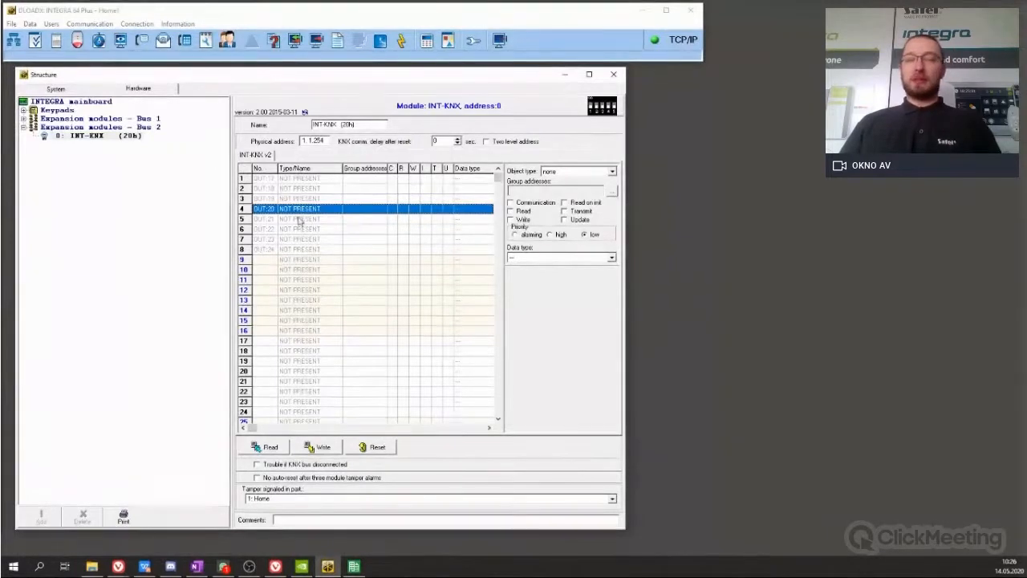
pyautogui.click(314, 178)
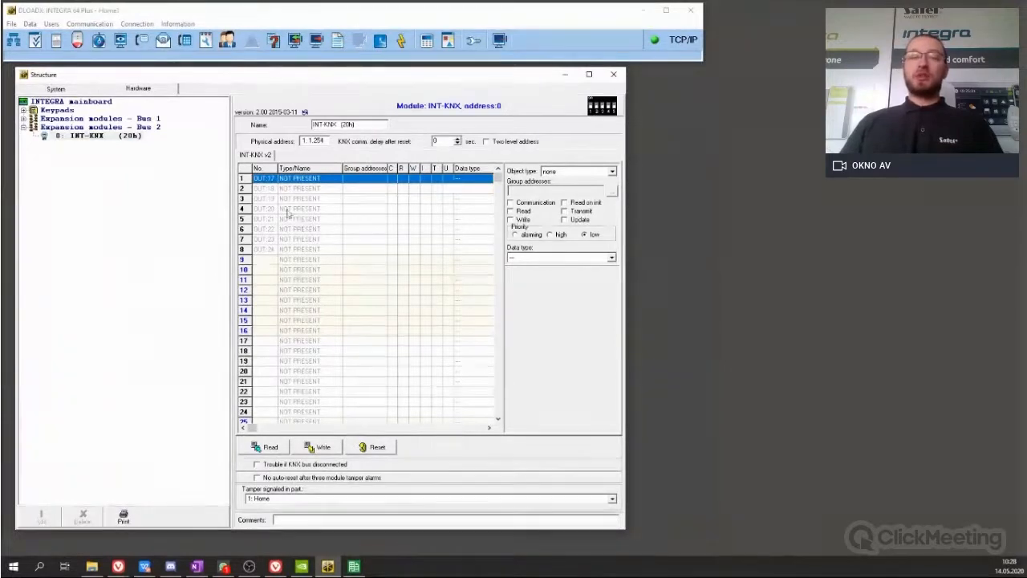
pyautogui.click(273, 249)
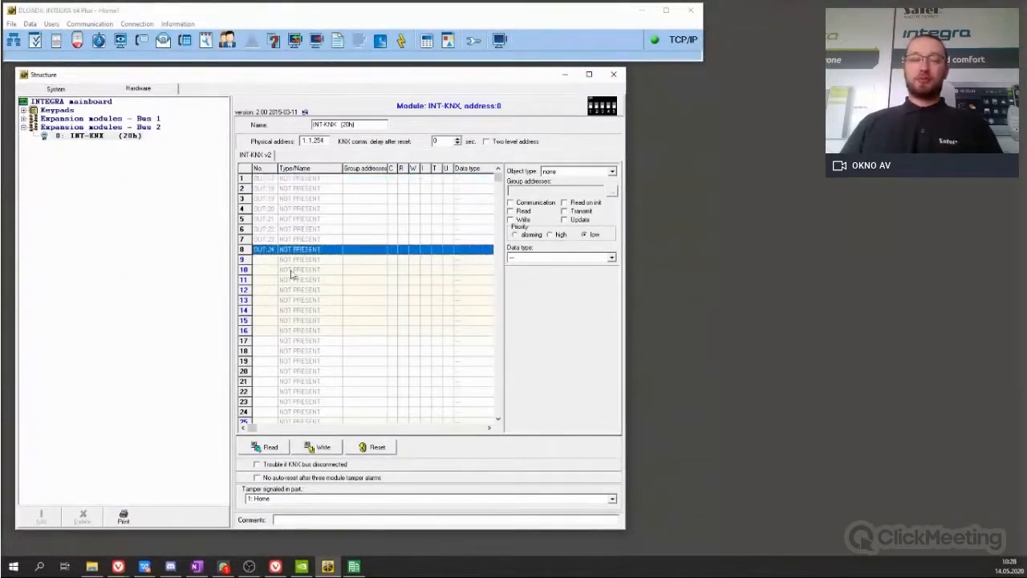
pyautogui.click(267, 179)
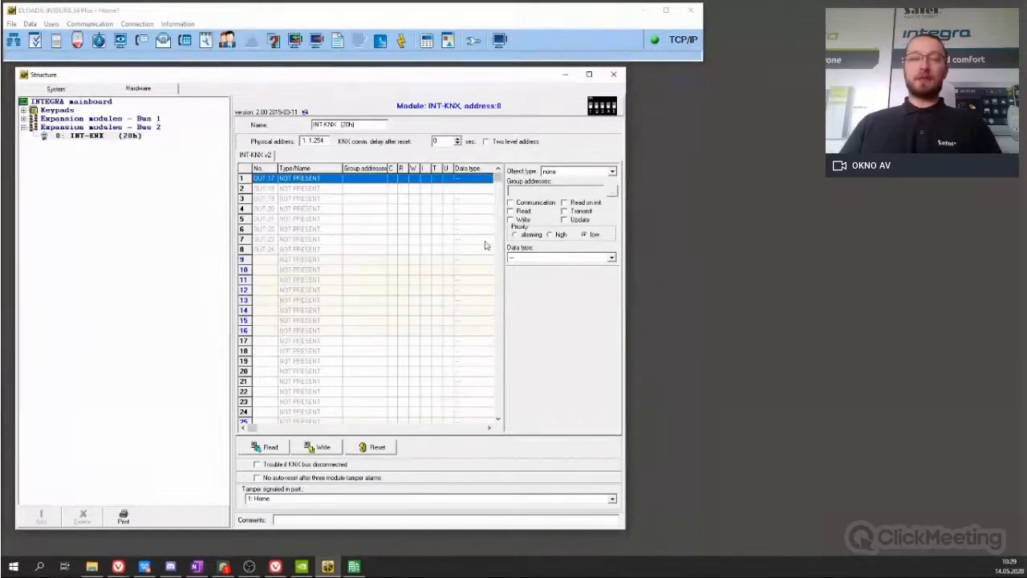
pyautogui.moveTo(269, 180); pyautogui.dragTo(273, 256)
pyautogui.click(275, 270)
# - Set the object type of row 1, output 17, in the INT-KNX table to INTEGRA Output
pyautogui.click(271, 178)
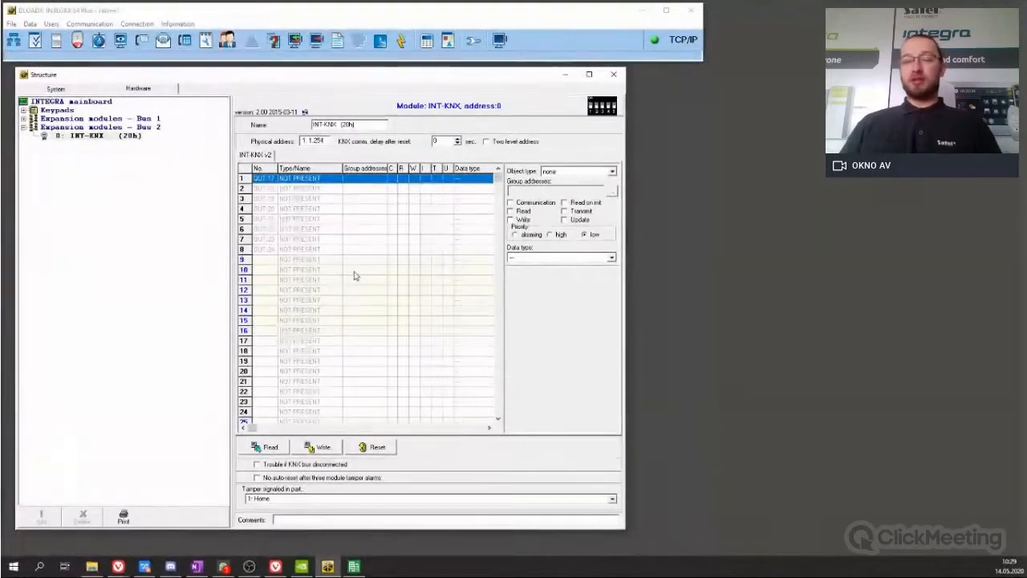
pyautogui.click(612, 172)
pyautogui.click(586, 188)
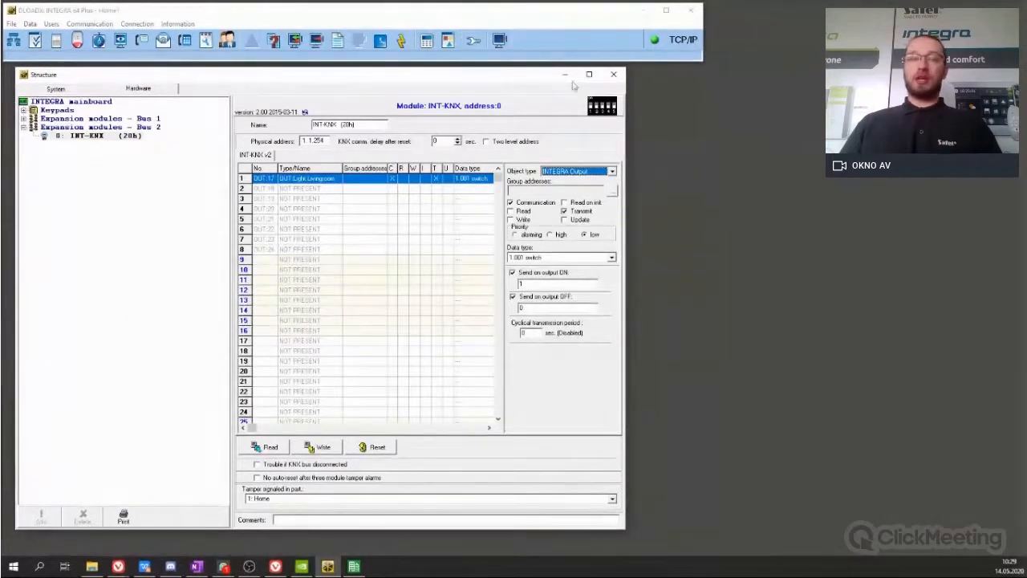
# - Arrange the Structure window and the ETS5 window side by side, enlarging ETS5 so its group addresses can be read
pyautogui.moveTo(513, 76); pyautogui.dragTo(901, 78)
pyautogui.click(354, 566)
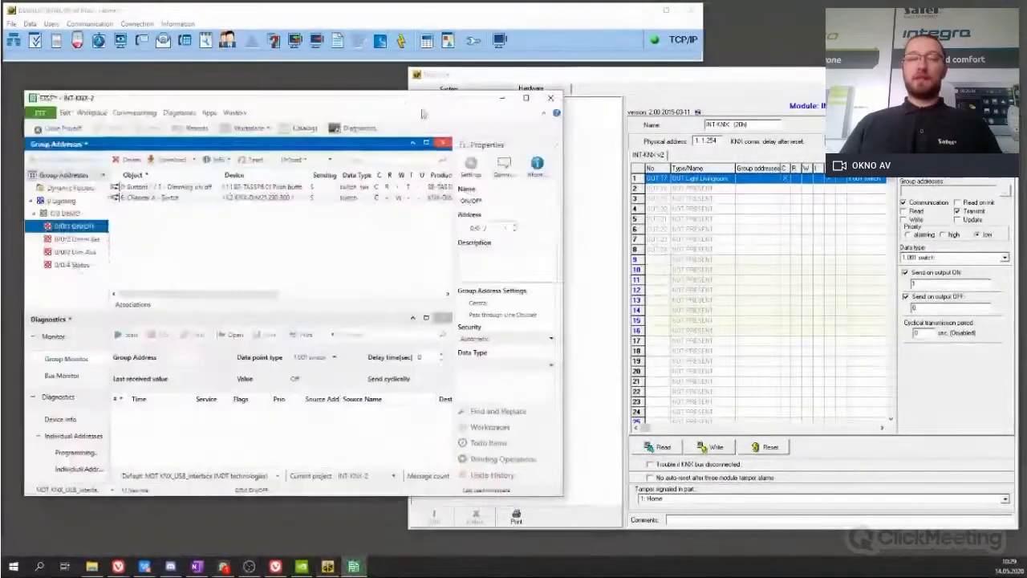
pyautogui.moveTo(405, 100); pyautogui.dragTo(385, 81)
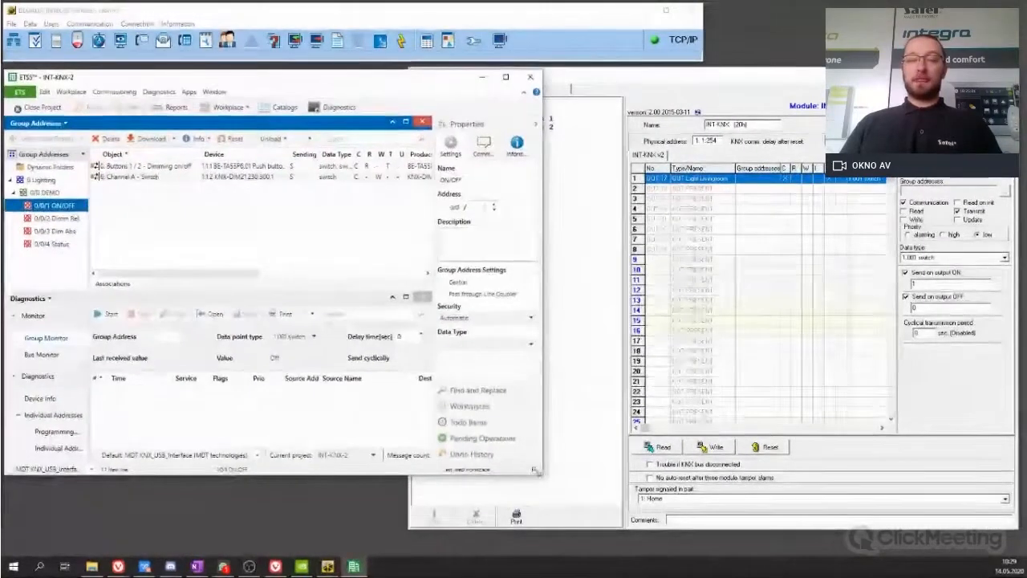
pyautogui.moveTo(543, 475); pyautogui.dragTo(559, 544)
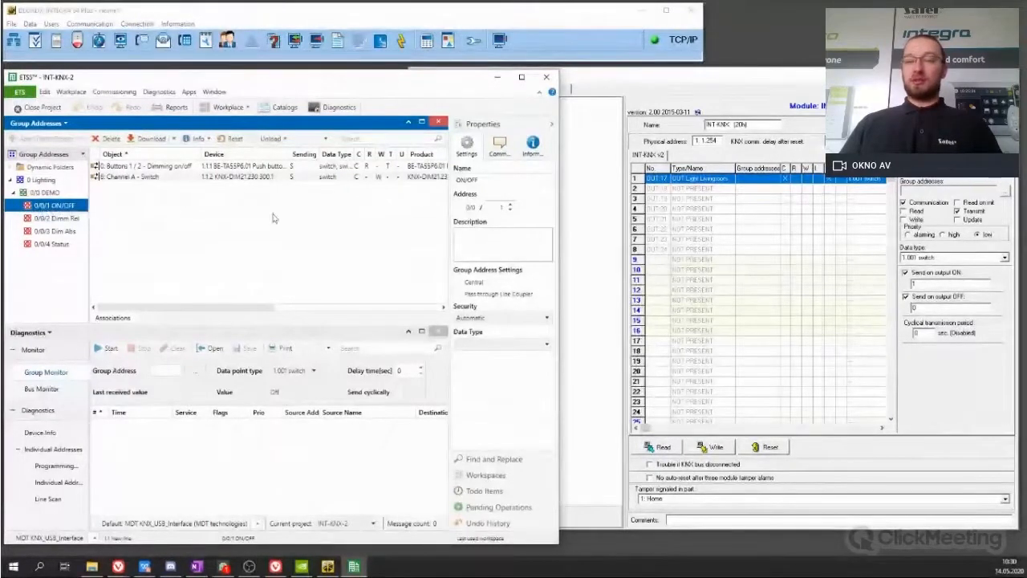
# - Add the group address 0/0/1 to the Light Livingroom output object in the INT-KNX module
pyautogui.click(959, 200)
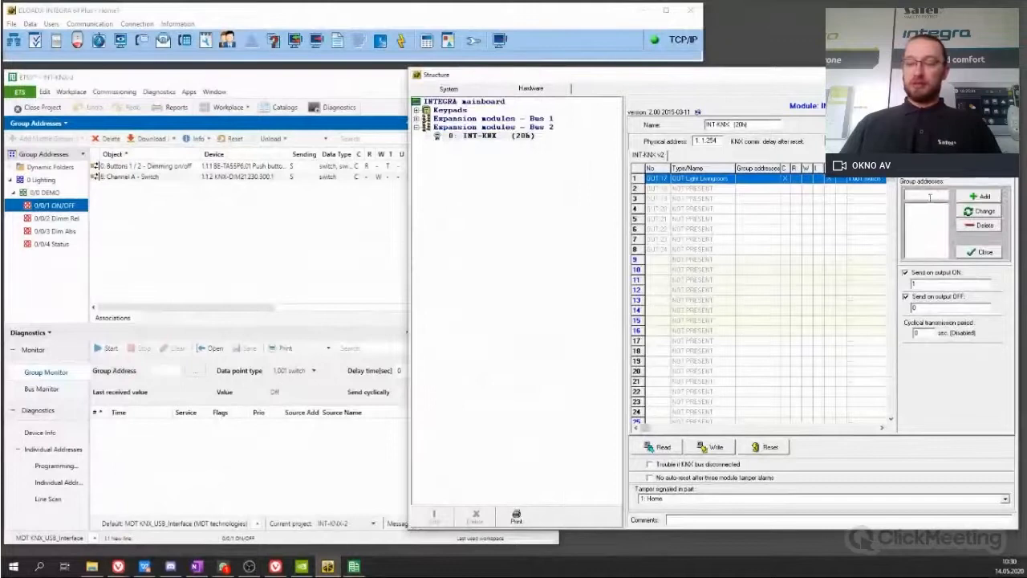
pyautogui.click(929, 197)
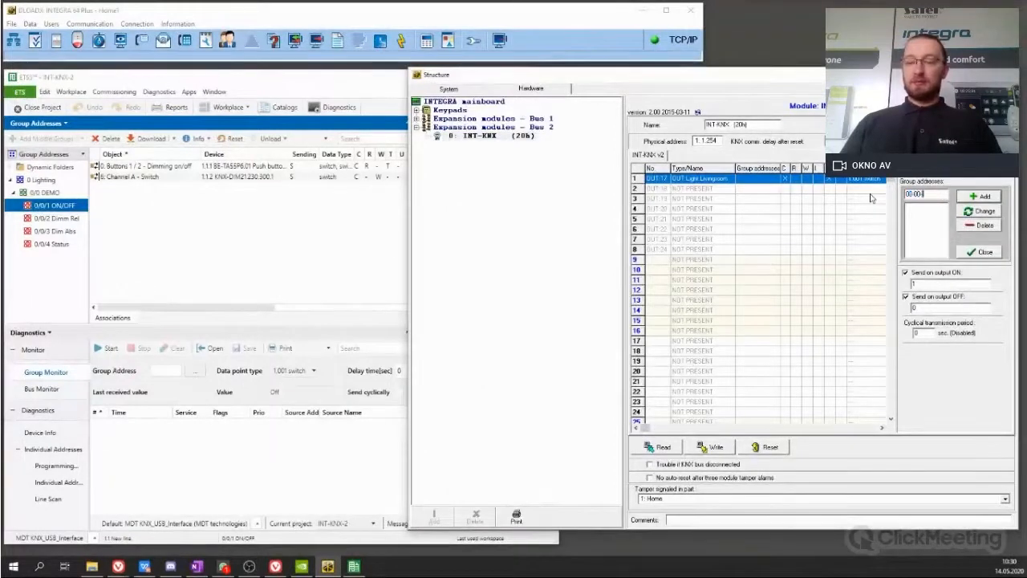
pyautogui.press('Return')
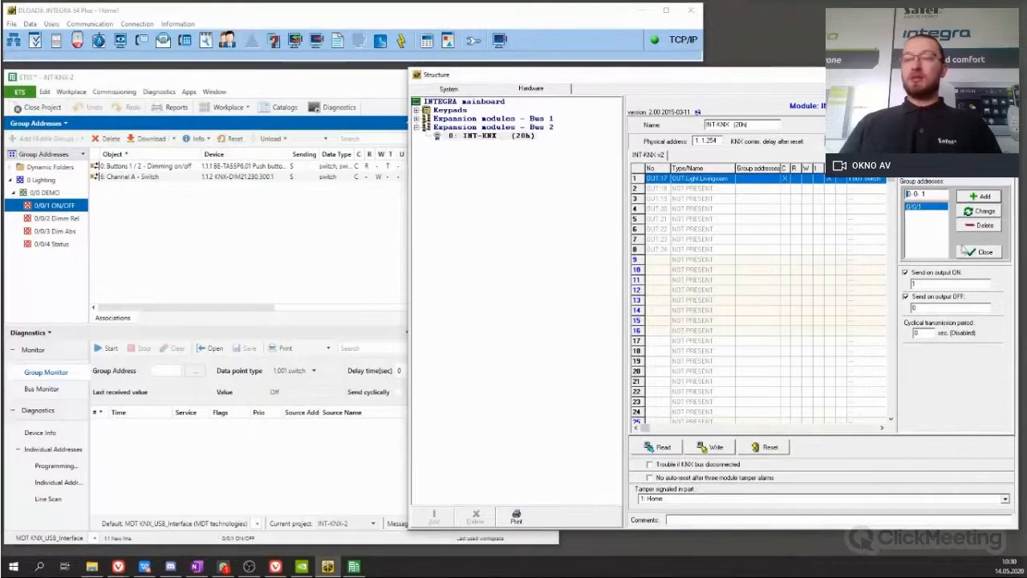
# - Close the group address editor and set the Light Livingroom object's data type to 1.001 switch, matching Channel A - Switch in ETS5
pyautogui.click(980, 253)
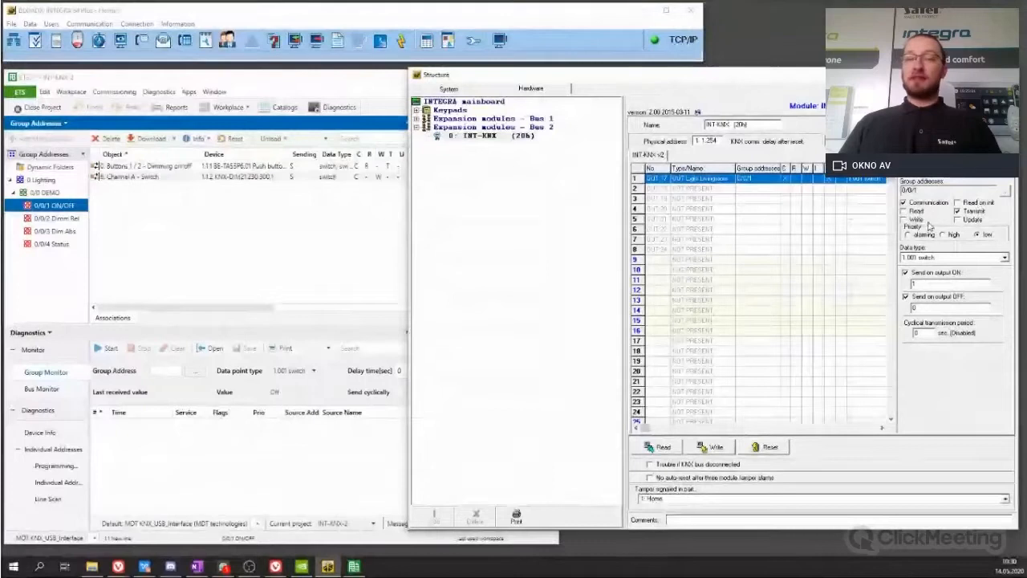
pyautogui.click(360, 198)
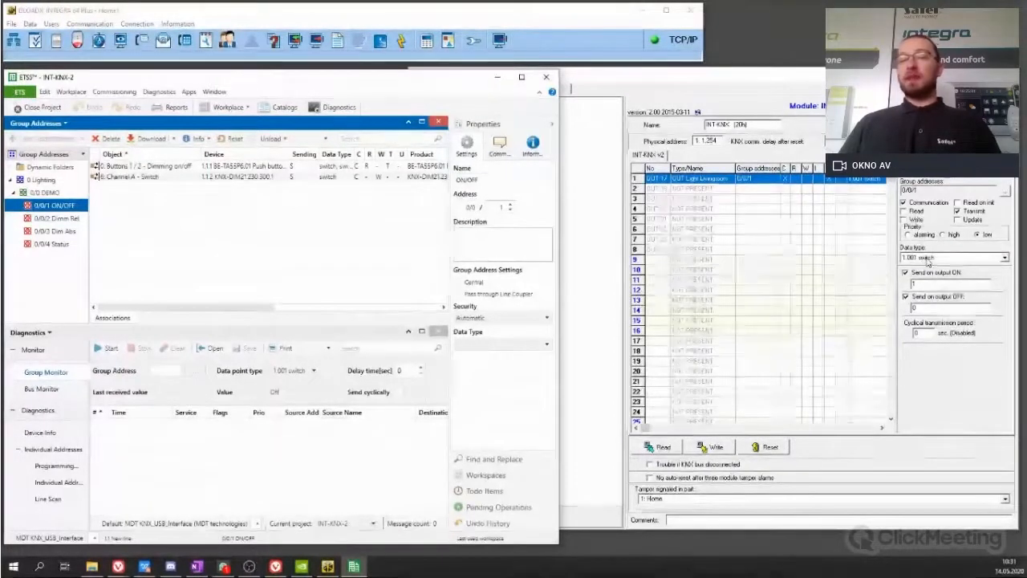
pyautogui.click(1004, 259)
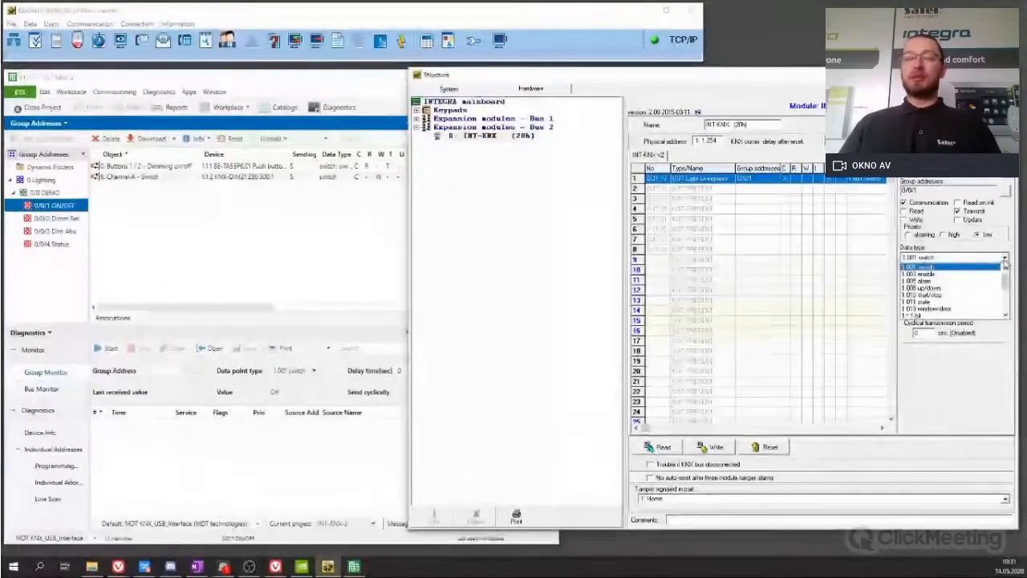
pyautogui.click(246, 243)
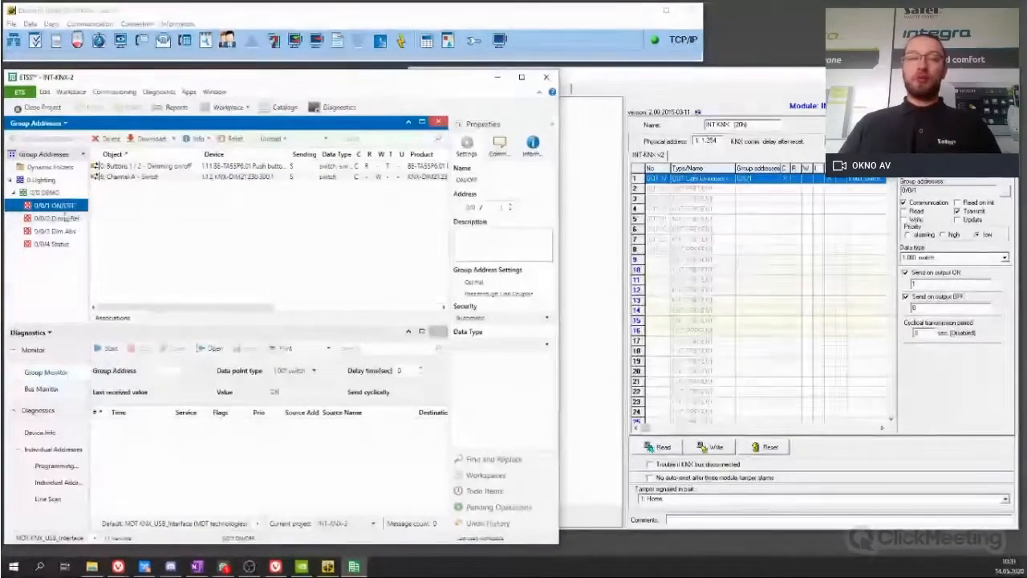
pyautogui.click(174, 179)
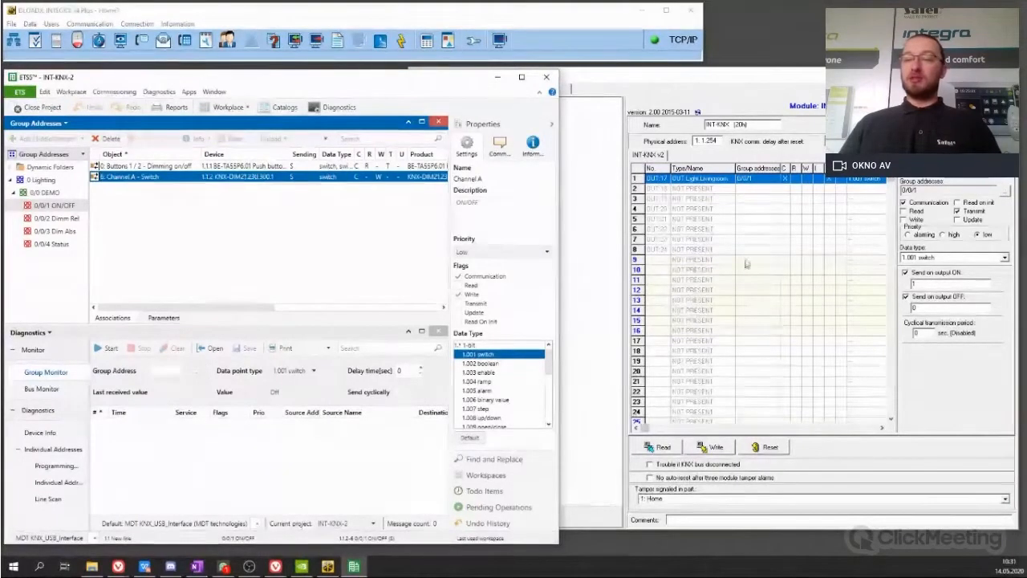
pyautogui.click(1003, 257)
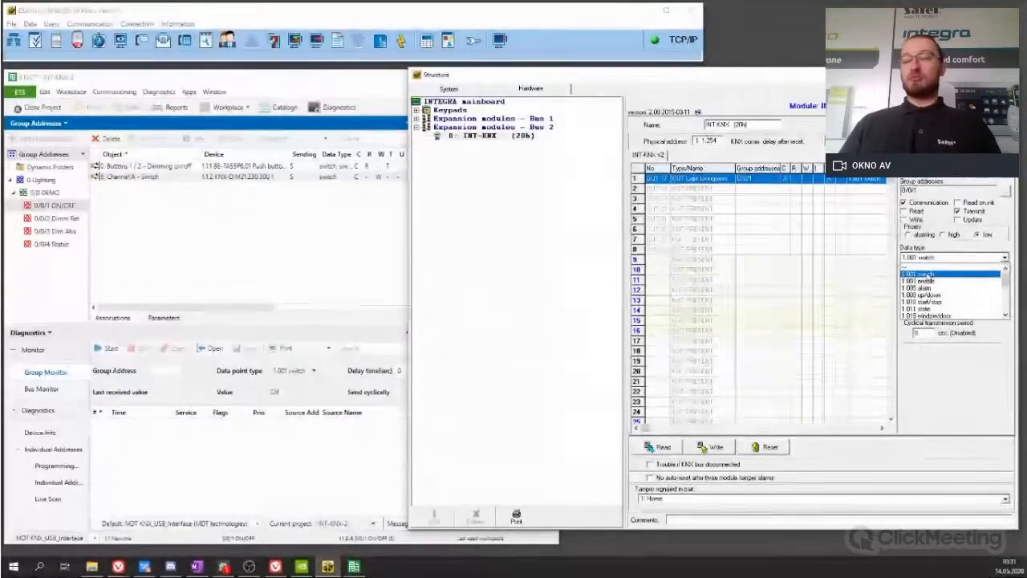
pyautogui.click(935, 275)
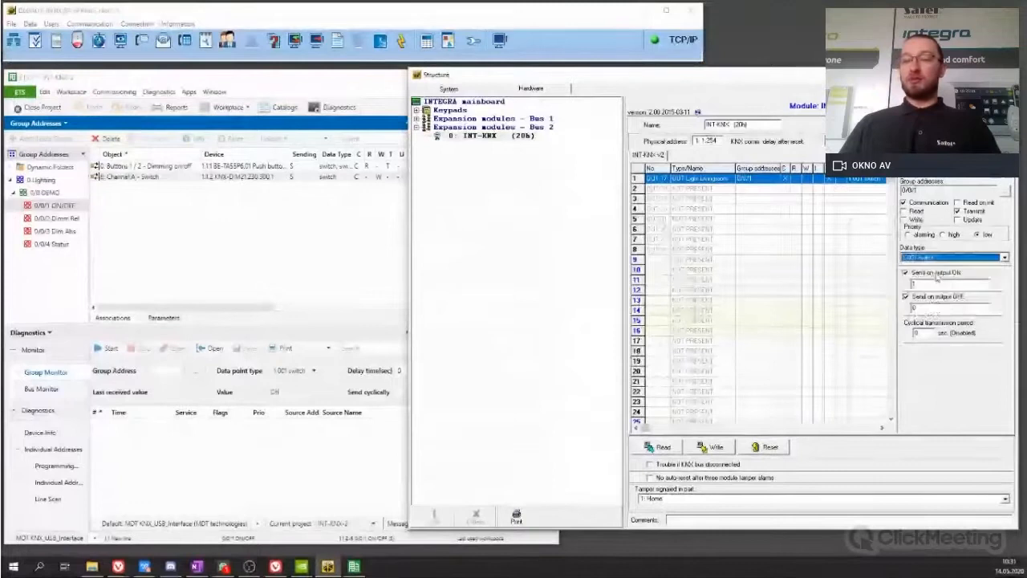
# - Review the data types available for the Light Livingroom output object, down to the character string types
pyautogui.click(1003, 257)
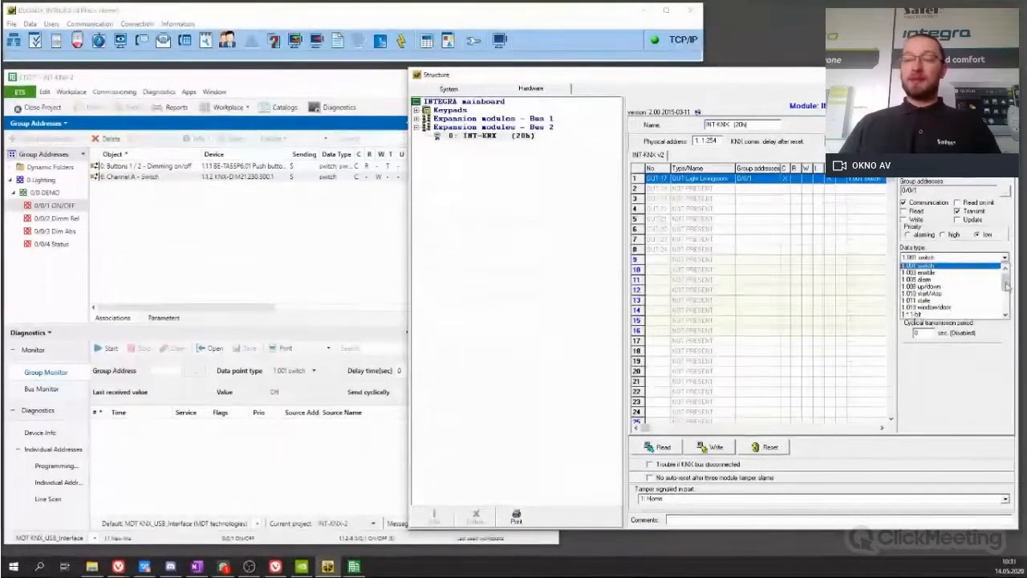
pyautogui.moveTo(1006, 285); pyautogui.dragTo(1005, 290)
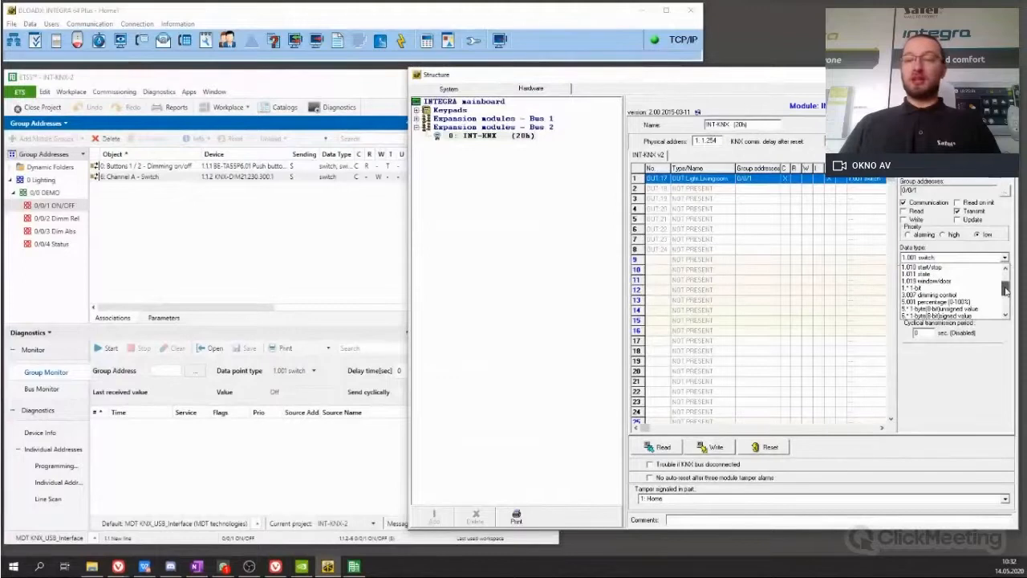
pyautogui.moveTo(1006, 291); pyautogui.dragTo(1005, 297)
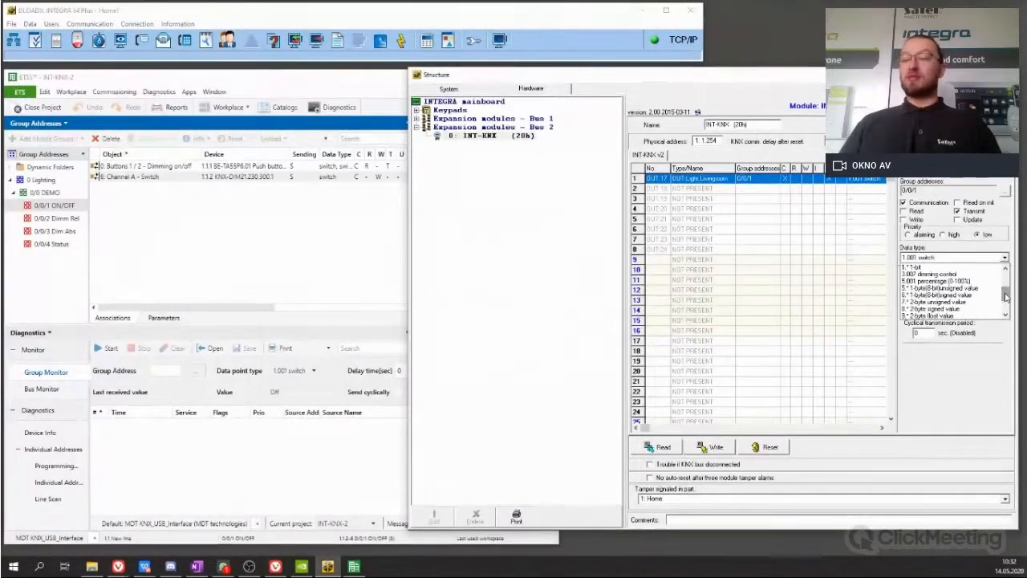
pyautogui.moveTo(1005, 297); pyautogui.dragTo(1006, 305)
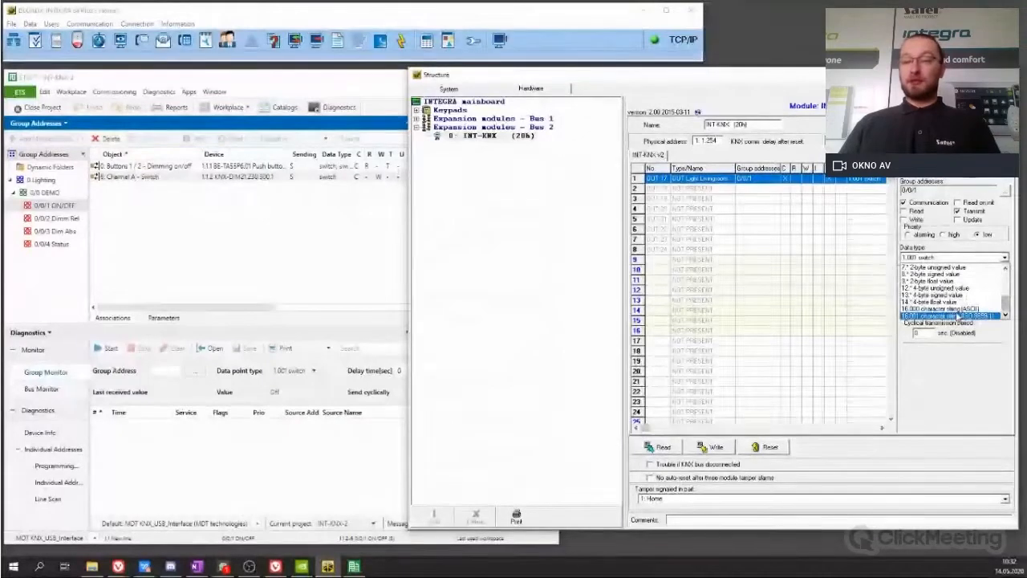
pyautogui.click(983, 388)
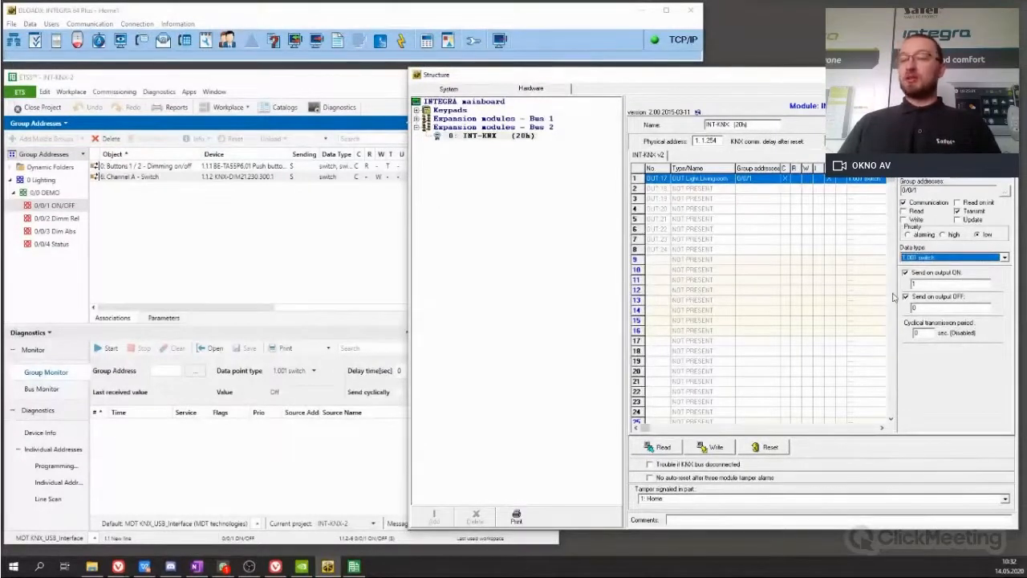
# - Try inverting the values to 0 on output ON and 1 on output OFF, and restore them to 1 and 0
pyautogui.click(939, 309)
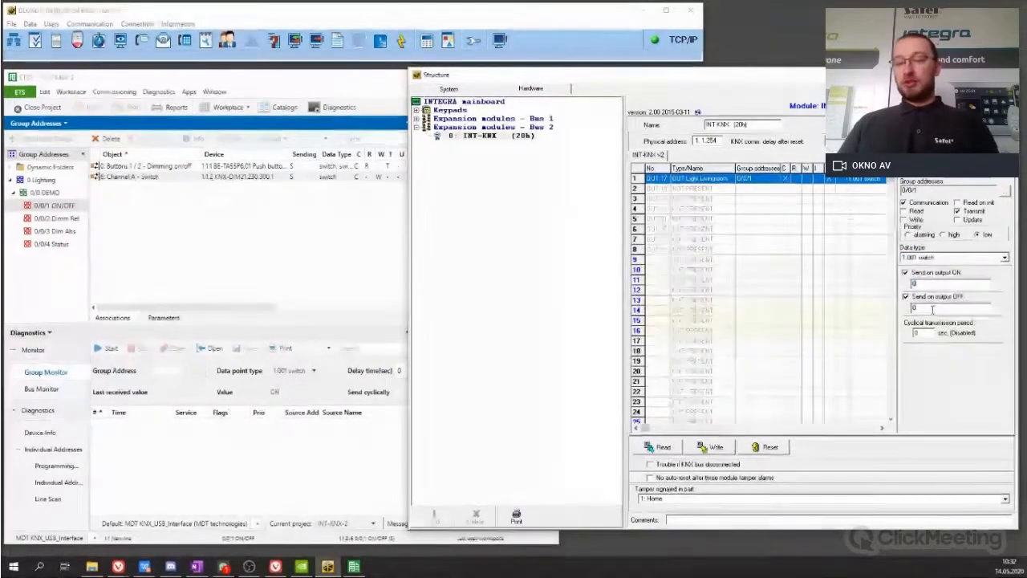
pyautogui.write('1')
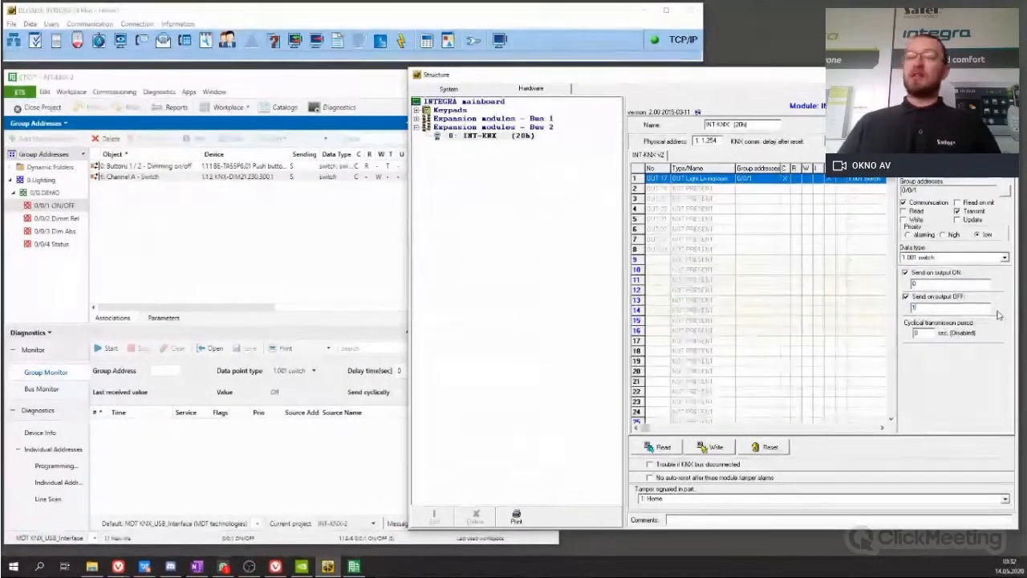
pyautogui.moveTo(924, 285); pyautogui.dragTo(909, 308)
pyautogui.write('1')
pyautogui.write('0')
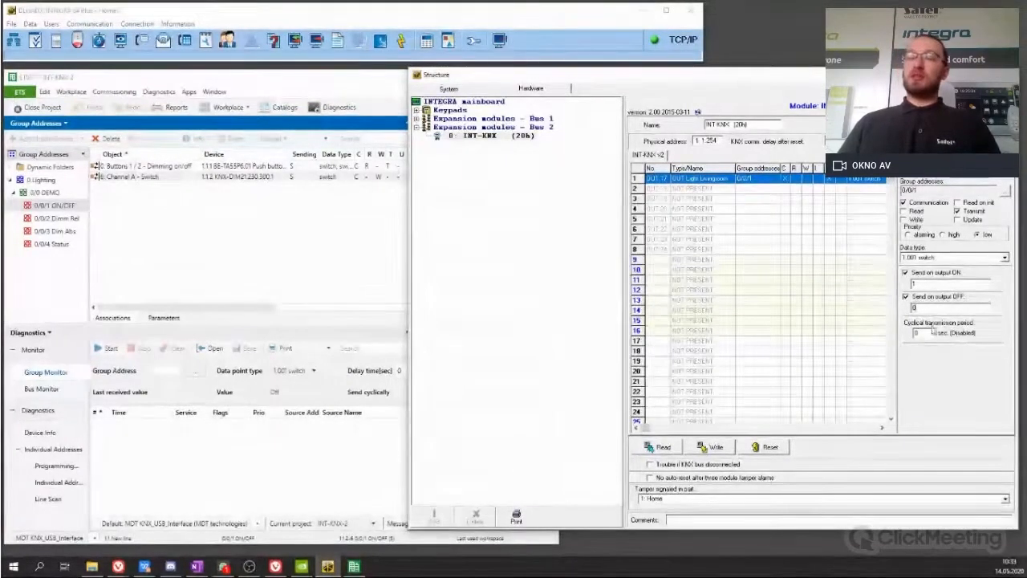
# - Try a cyclical transmission period of 10 seconds for the Light Livingroom object and reset it to 0
pyautogui.write('10')
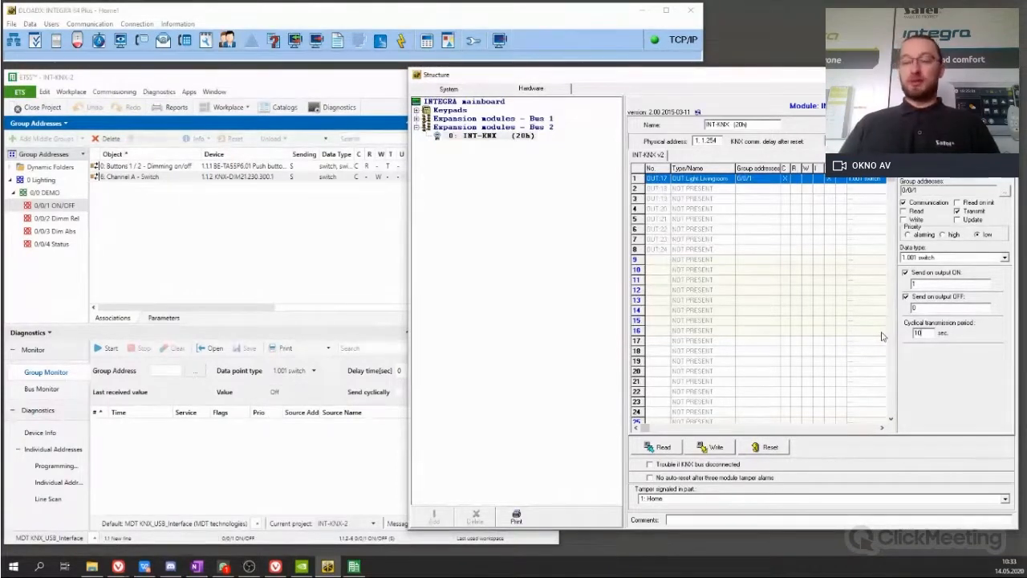
pyautogui.press('BackSpace')
pyautogui.press('BackSpace')
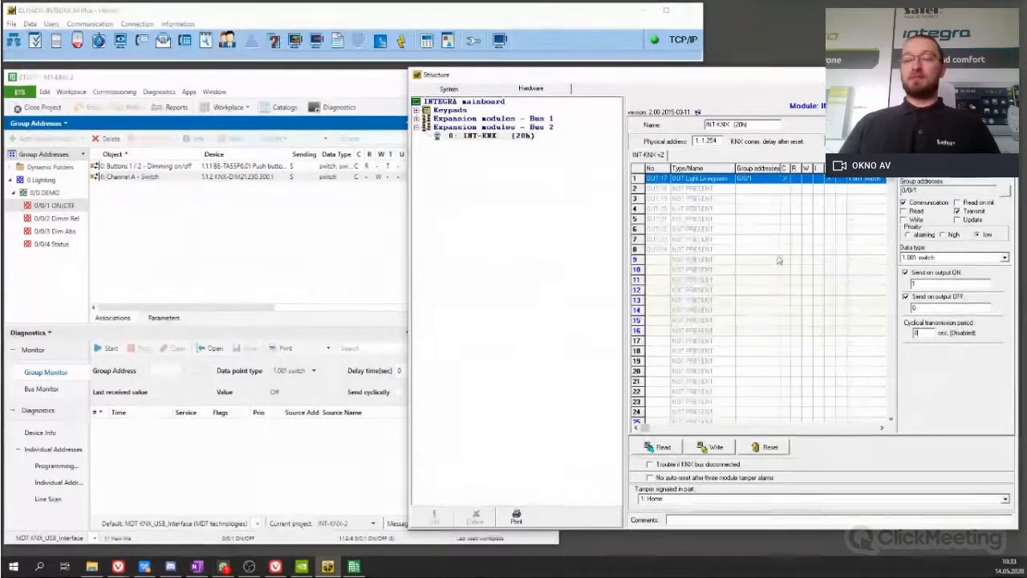
# - Write the object configuration for output 17, Light Livingroom, to the INT-KNX module
pyautogui.click(752, 187)
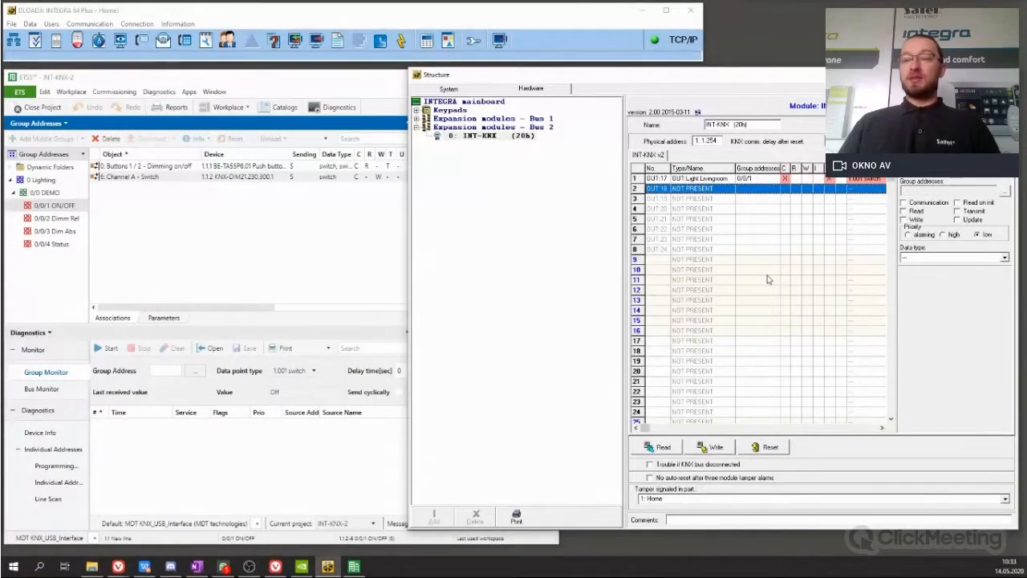
pyautogui.click(864, 179)
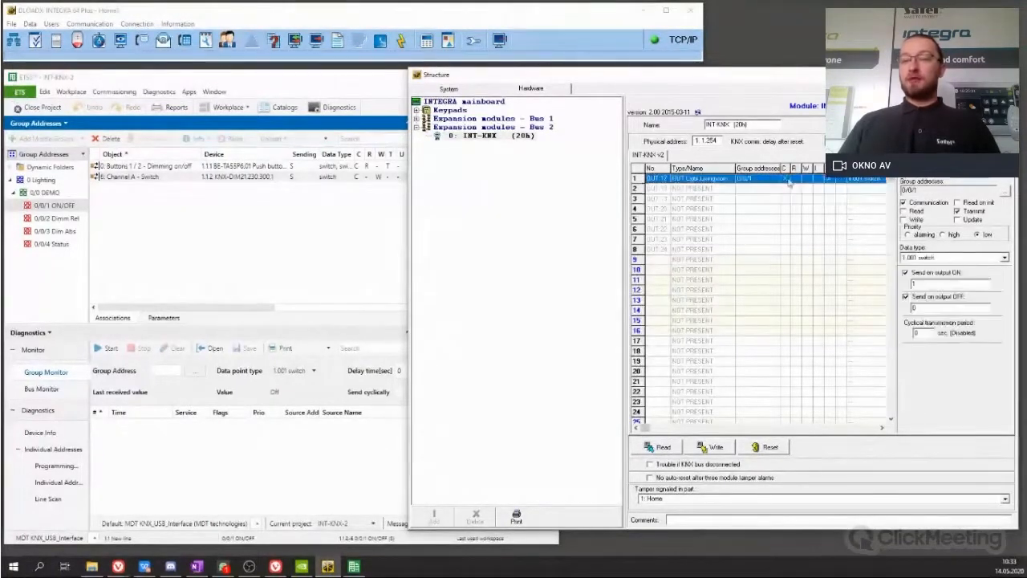
pyautogui.click(715, 447)
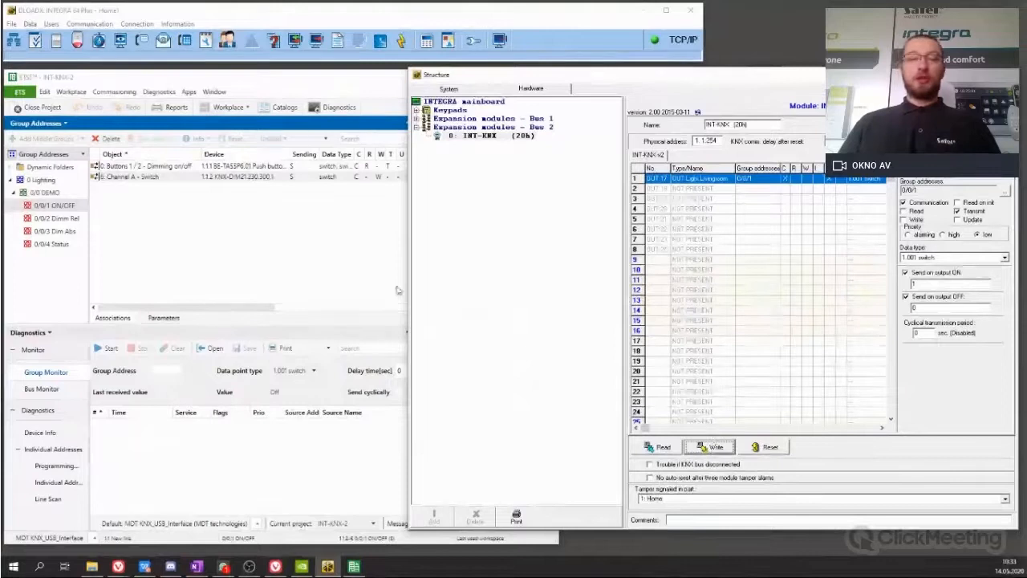
# - Switch to ETS5, keep a single Diagnostics view, maximize it and start the Group Monitor
pyautogui.click(337, 268)
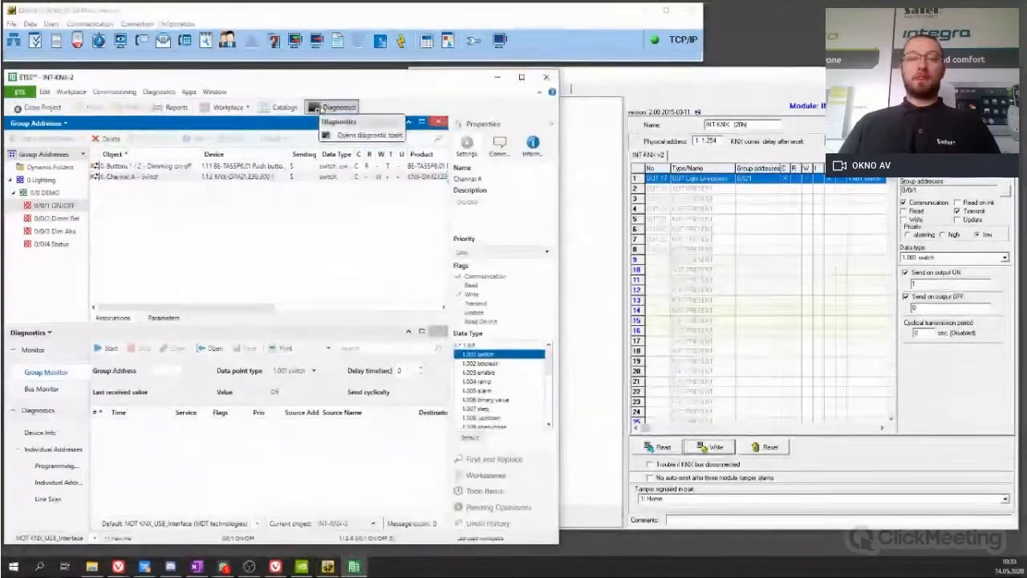
pyautogui.click(321, 108)
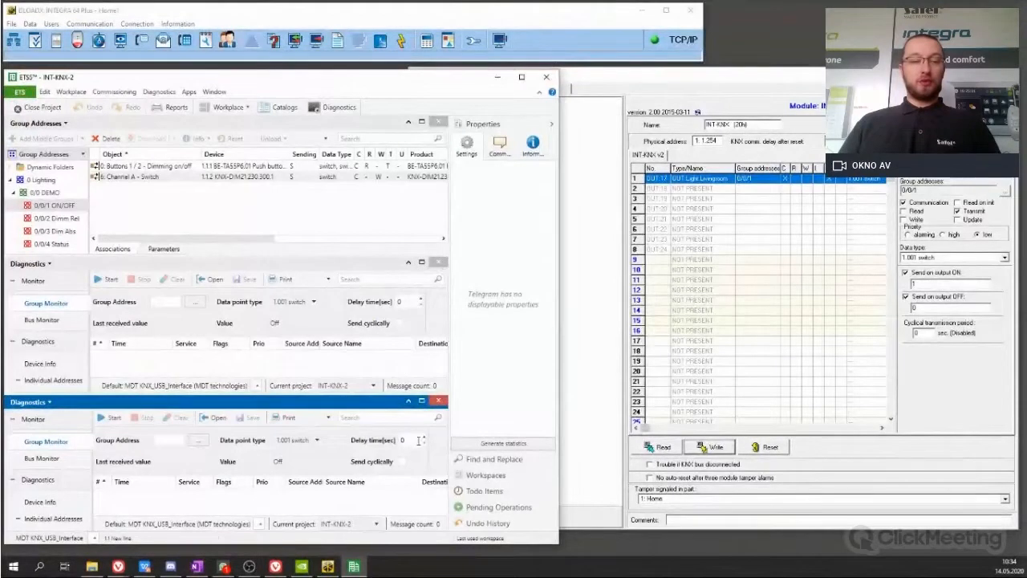
pyautogui.click(439, 262)
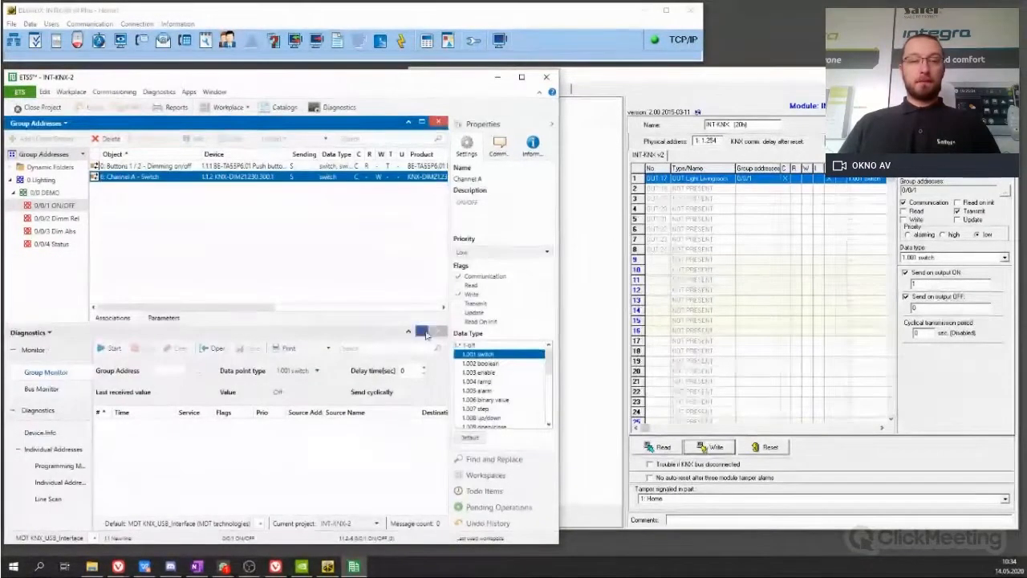
pyautogui.click(415, 454)
pyautogui.click(421, 330)
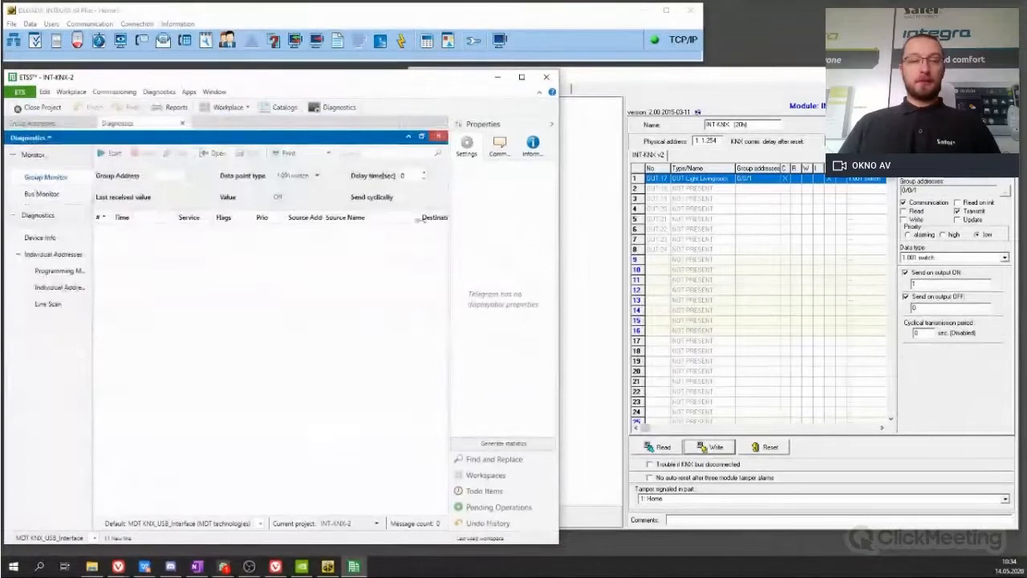
pyautogui.click(113, 154)
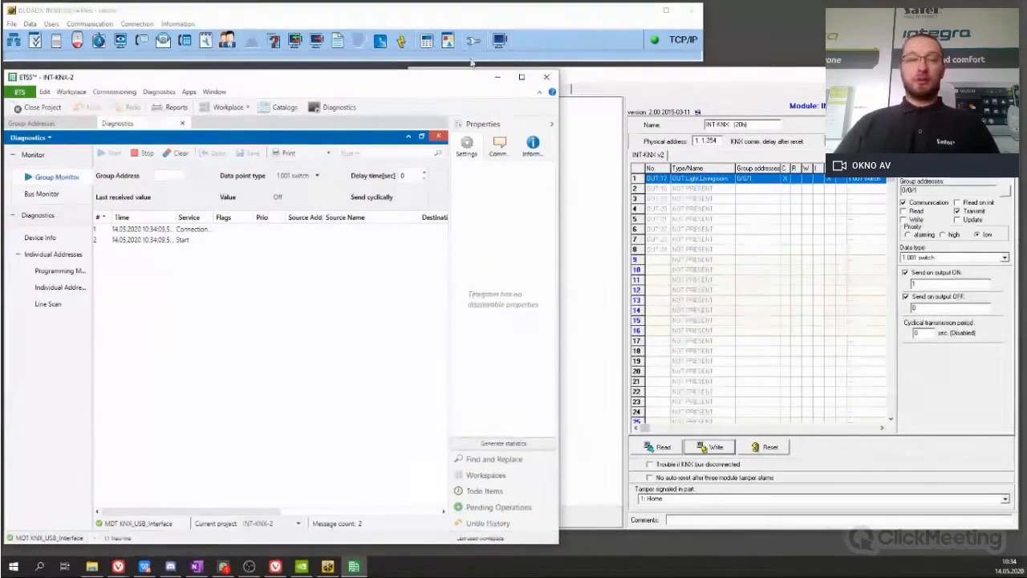
# - Open the virtual keypad in DLOADX over the Structure window, enter the user code and open the Outs control list
pyautogui.click(427, 42)
pyautogui.moveTo(618, 2); pyautogui.dragTo(514, 309)
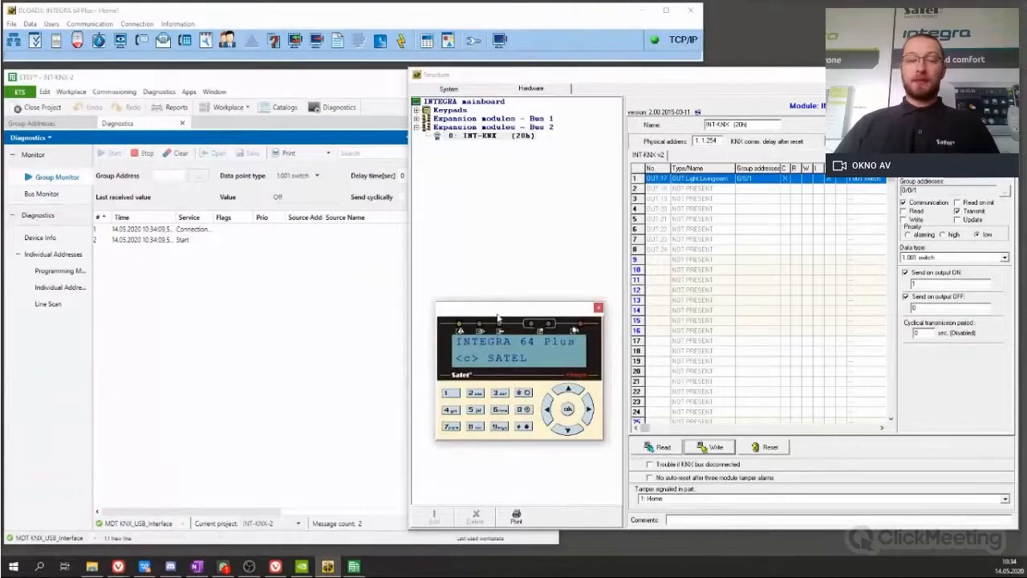
pyautogui.moveTo(502, 315); pyautogui.dragTo(499, 338)
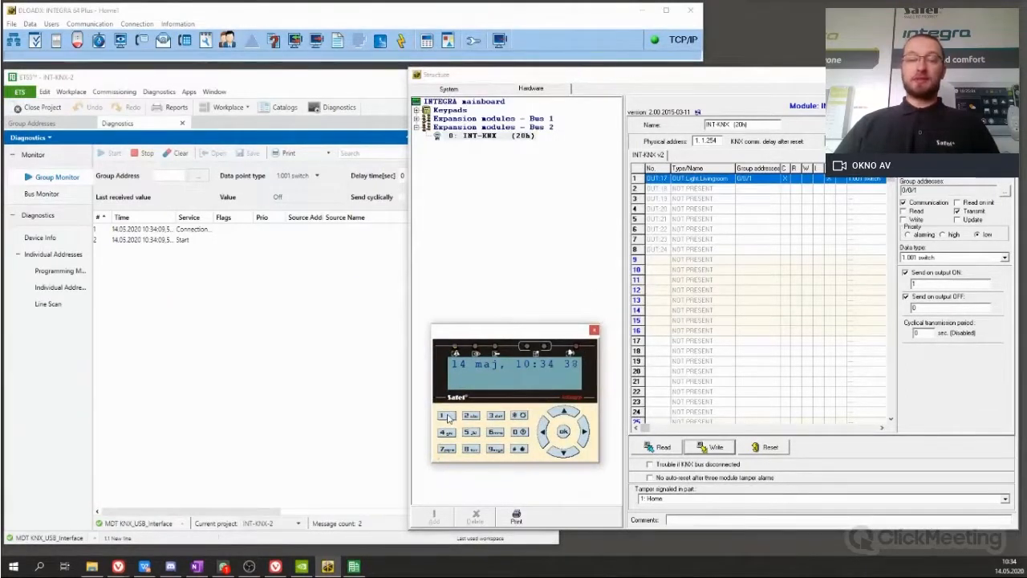
pyautogui.click(527, 417)
pyautogui.click(564, 412)
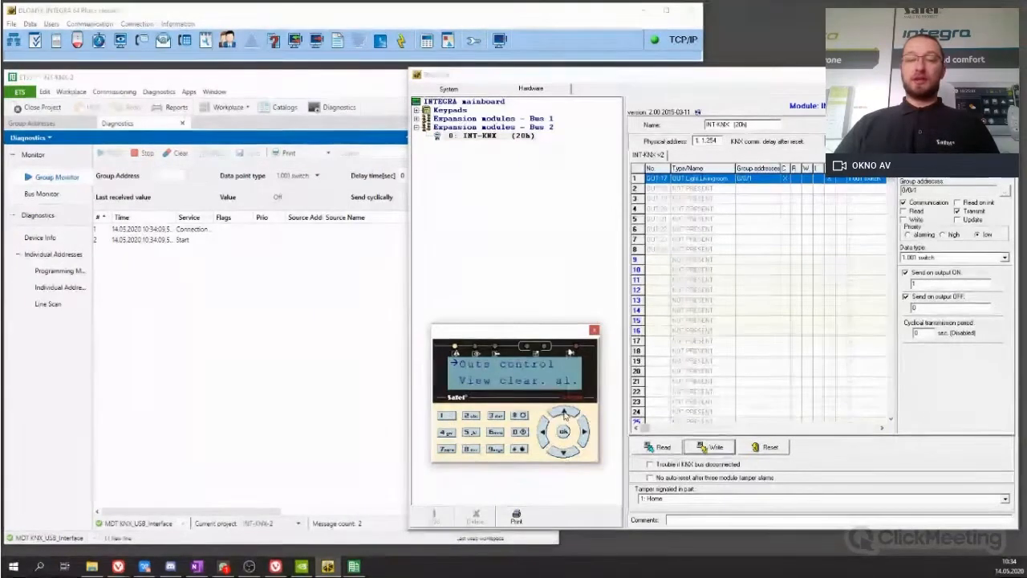
pyautogui.click(585, 433)
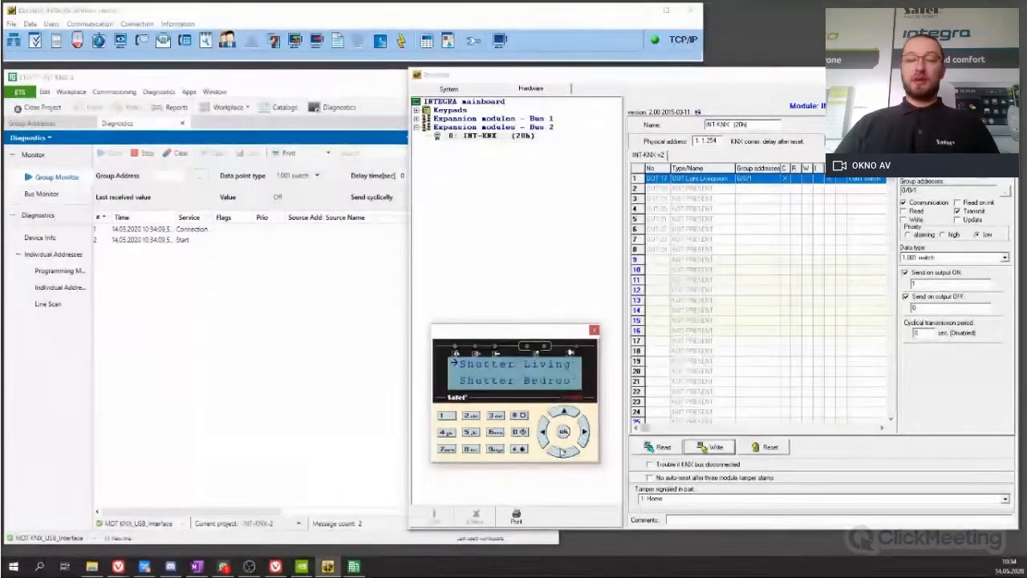
# - Select the Light Livingroom output in the virtual keypad's list of controllable outputs
pyautogui.click(563, 454)
pyautogui.click(563, 454)
pyautogui.click(564, 454)
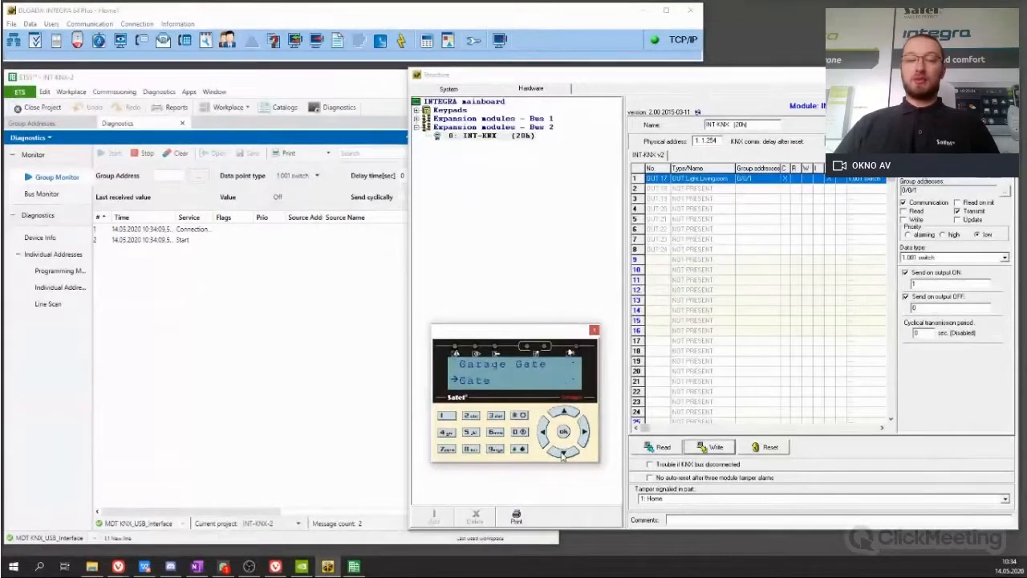
pyautogui.click(563, 454)
pyautogui.click(564, 454)
pyautogui.click(564, 454)
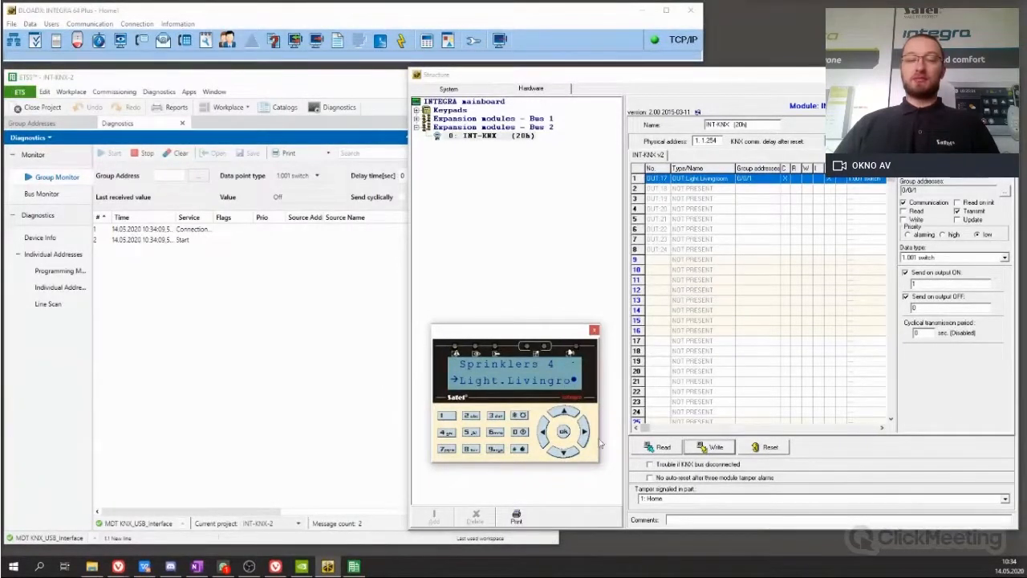
# - Toggle the Light Livingroom output on and off several times from the virtual keypad to send telegrams to the Group Monitor
pyautogui.click(587, 433)
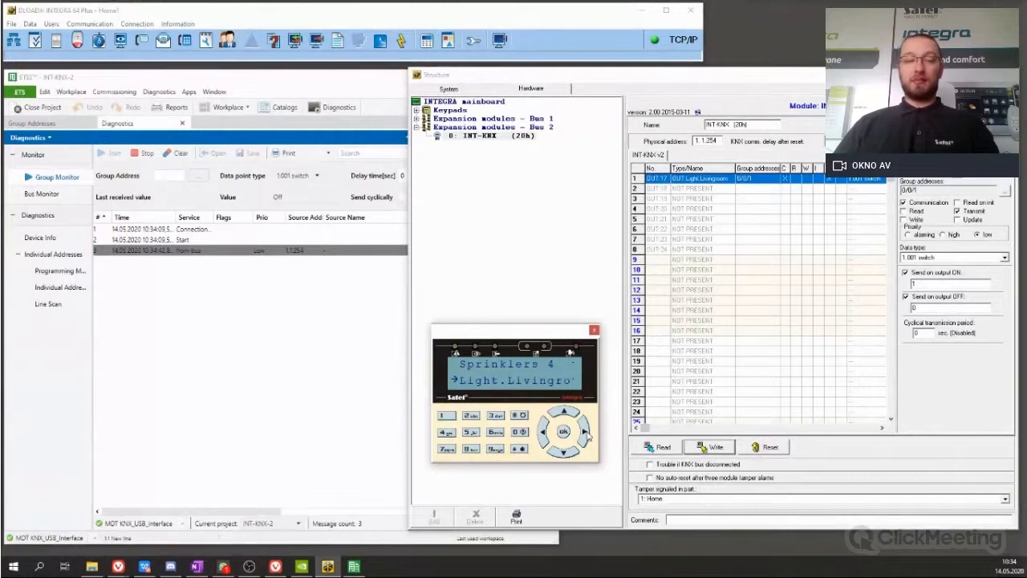
pyautogui.click(587, 434)
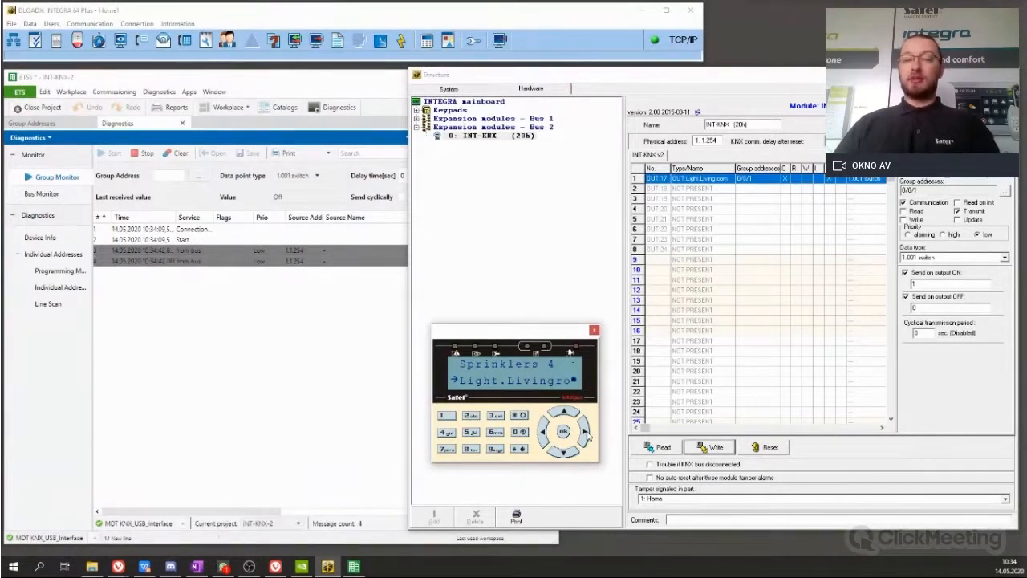
pyautogui.click(587, 433)
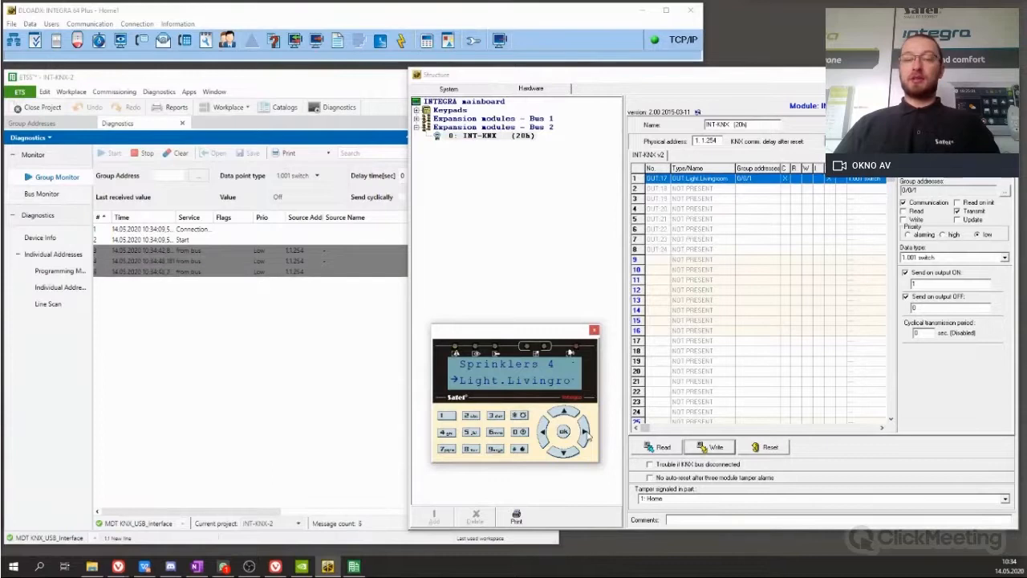
pyautogui.click(587, 434)
pyautogui.click(586, 434)
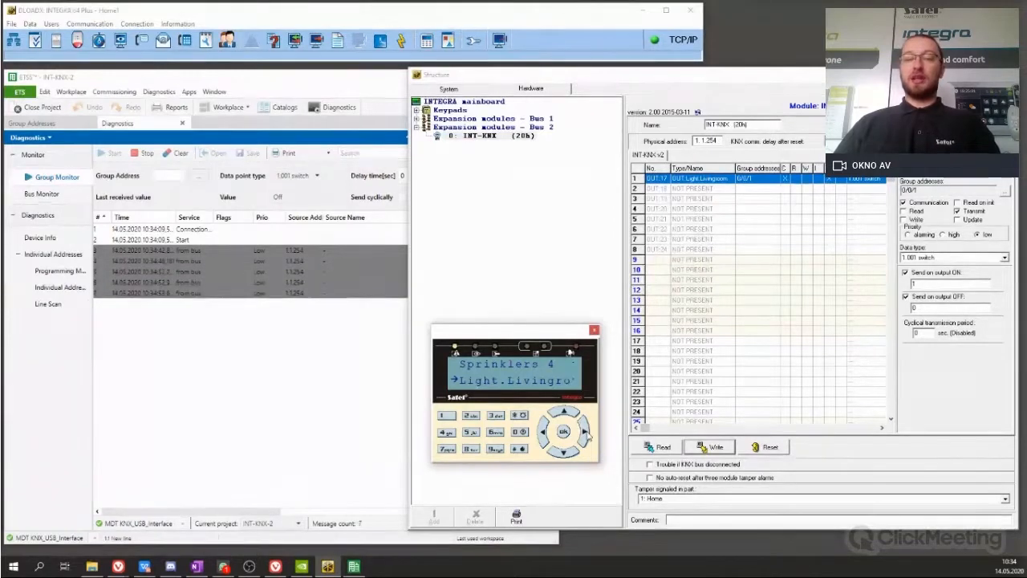
# - Toggle the Light Livingroom output once more from the virtual keypad, then switch to ETS5 and maximize its window
pyautogui.click(587, 434)
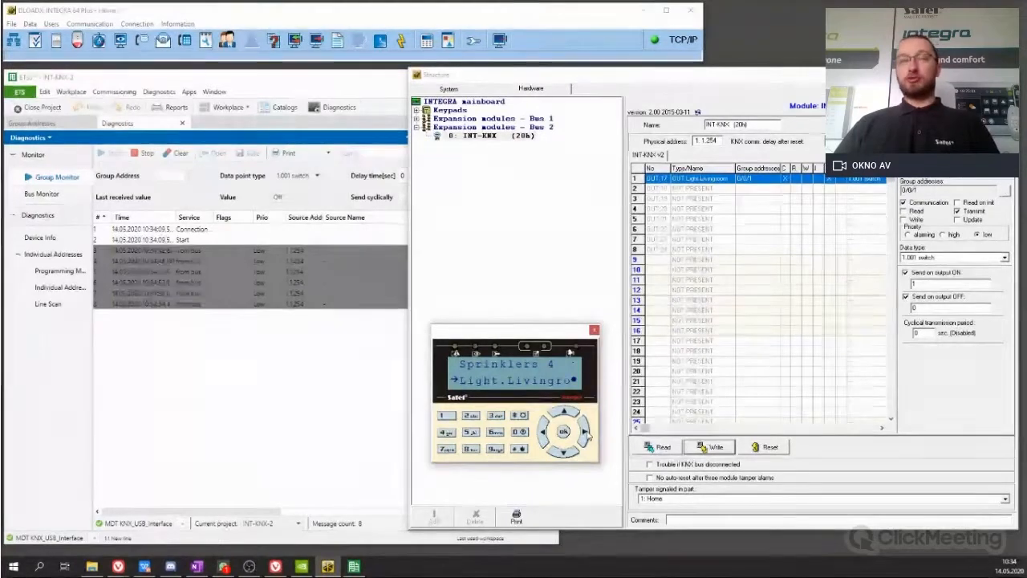
pyautogui.click(301, 391)
pyautogui.click(521, 78)
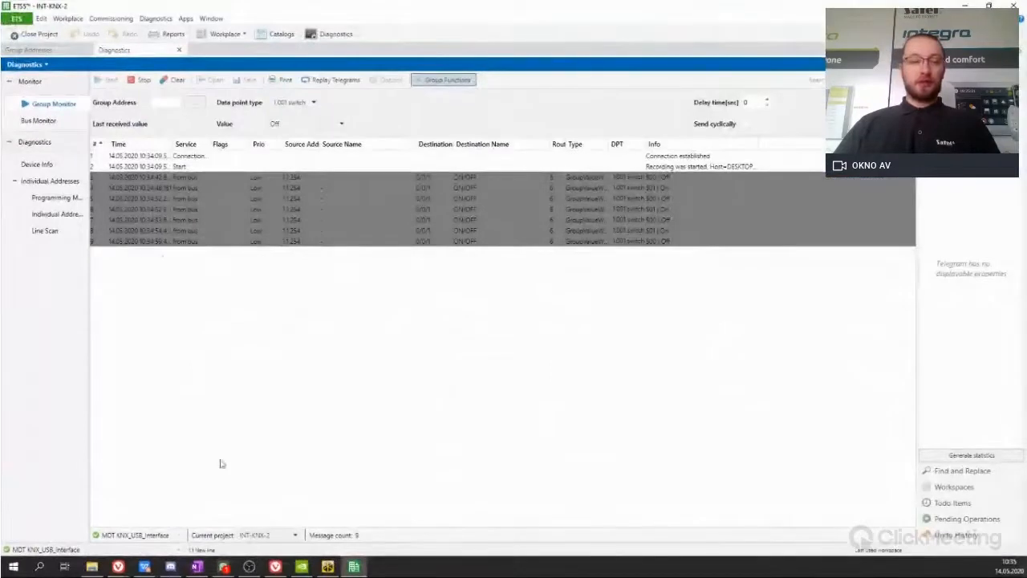
# - Inspect the first and last bus telegrams in the Group Monitor, widening the Time and DPT columns to read timestamps and data types
pyautogui.click(104, 177)
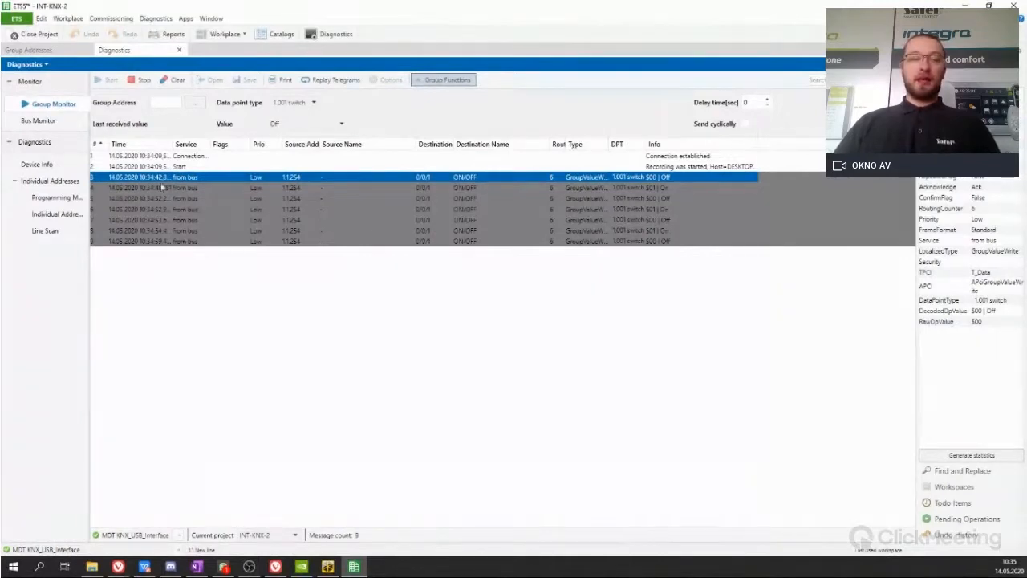
pyautogui.click(158, 241)
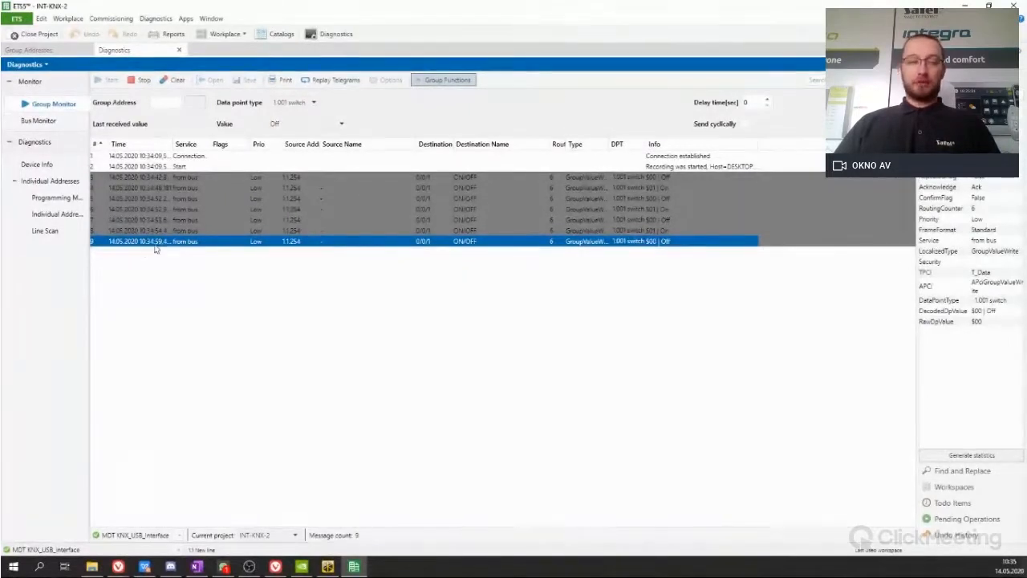
pyautogui.moveTo(169, 144); pyautogui.dragTo(175, 143)
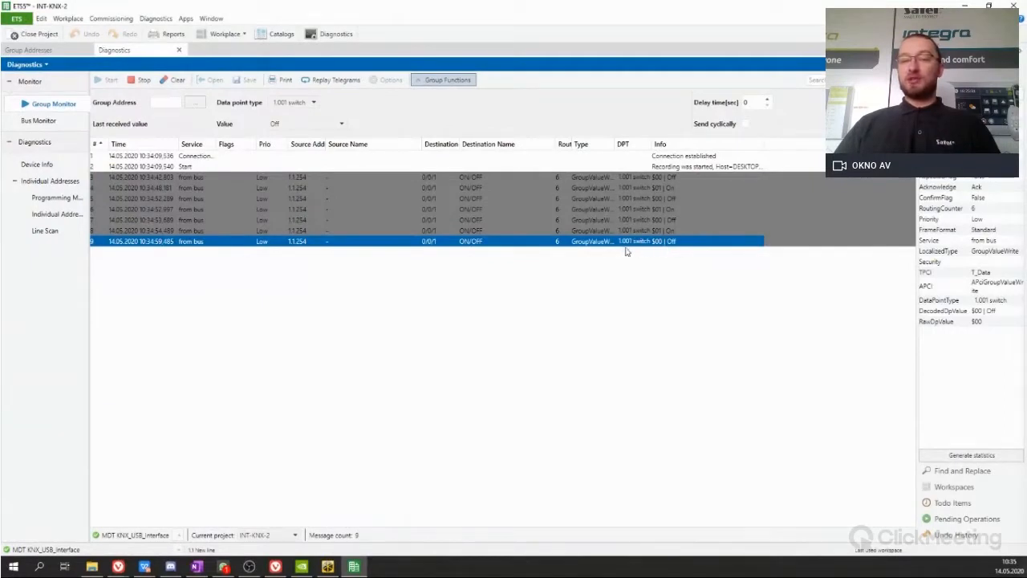
pyautogui.moveTo(652, 144); pyautogui.dragTo(680, 144)
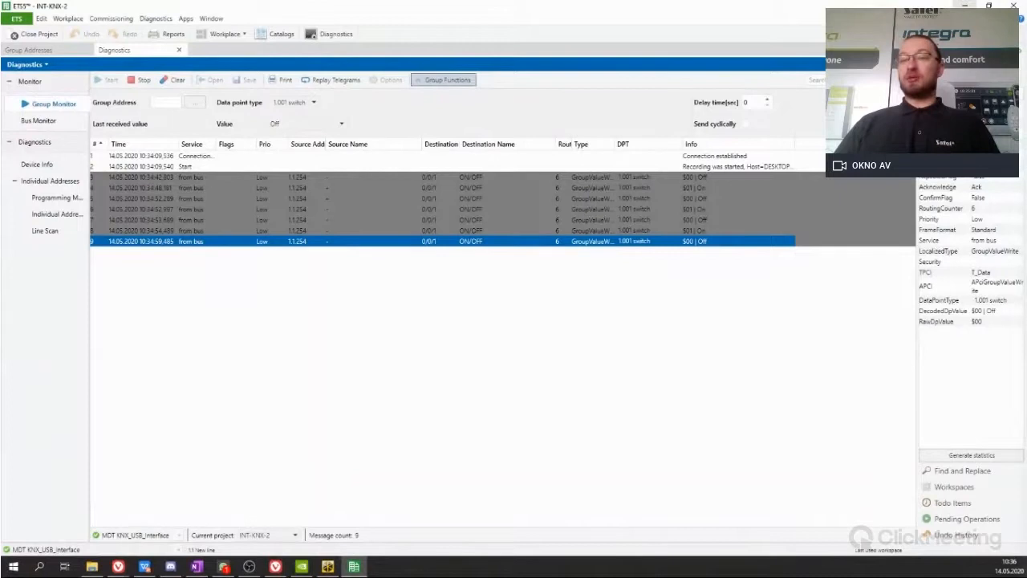
# - Restore the ETS5 window to its smaller size, return to DLOADX and open the Outputs list
pyautogui.click(989, 5)
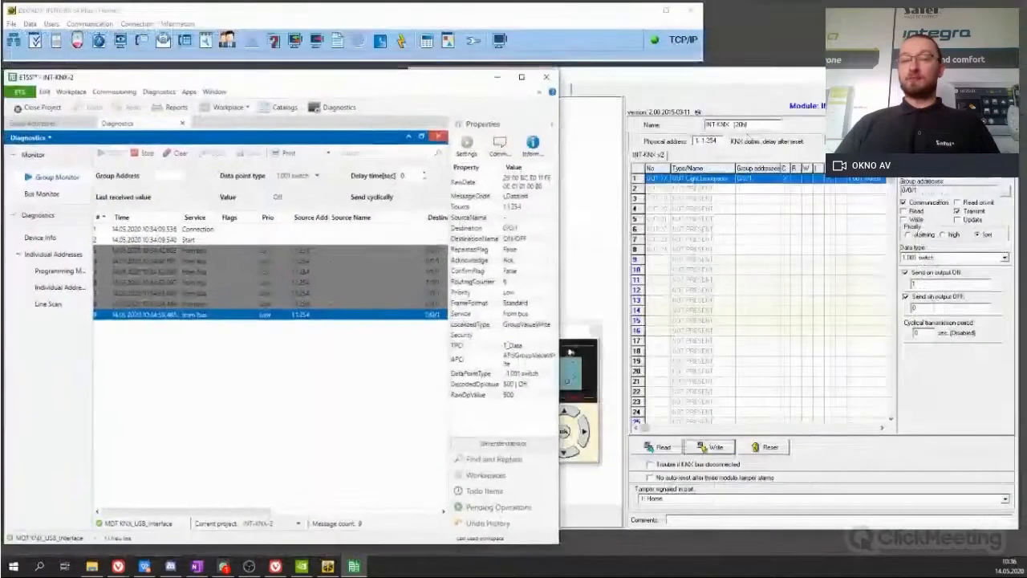
pyautogui.click(841, 224)
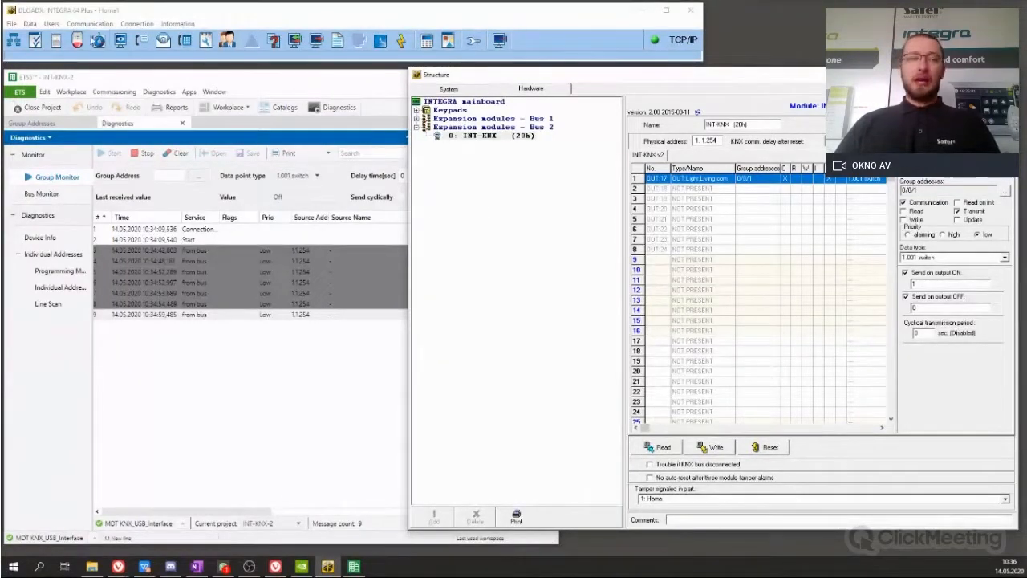
pyautogui.click(80, 40)
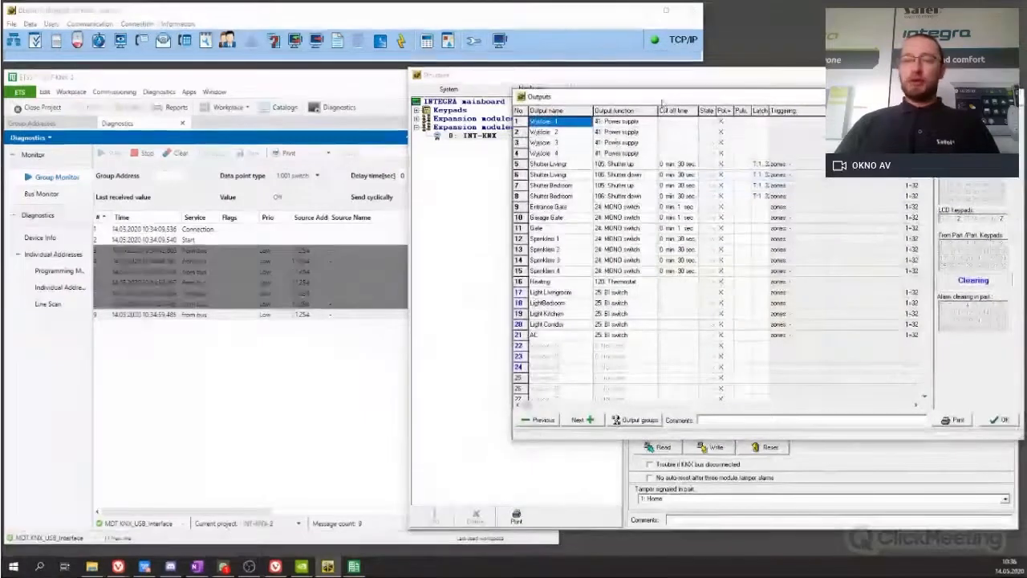
# - Set the output function of output 17, Light Livingroom, to 21: Armed status
pyautogui.click(558, 294)
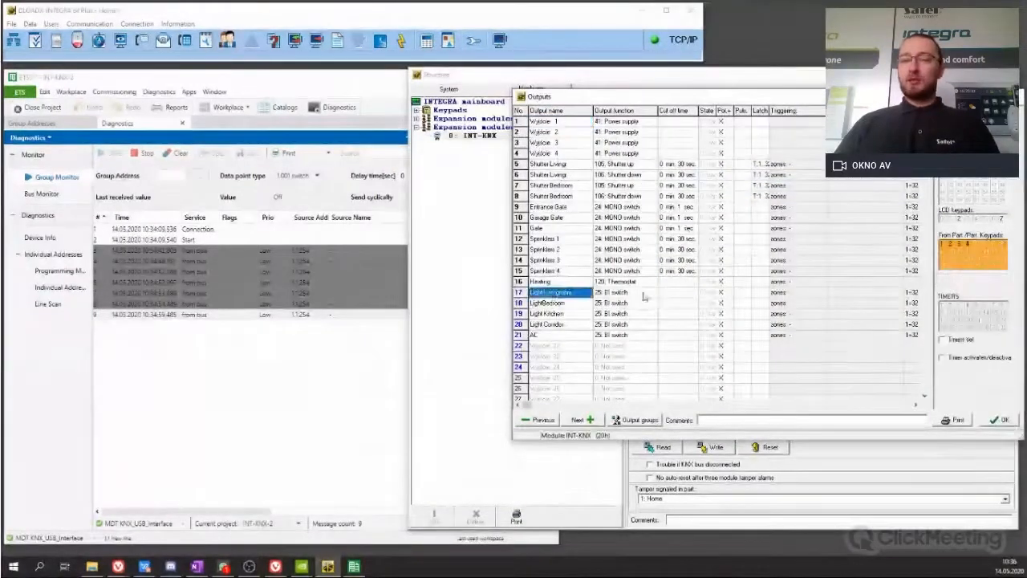
pyautogui.click(642, 295)
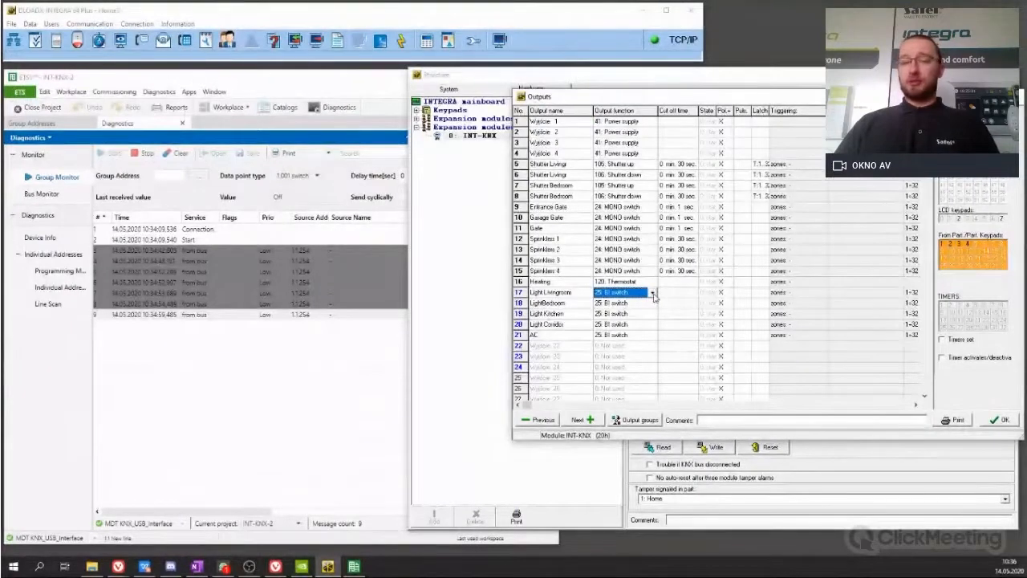
pyautogui.click(652, 294)
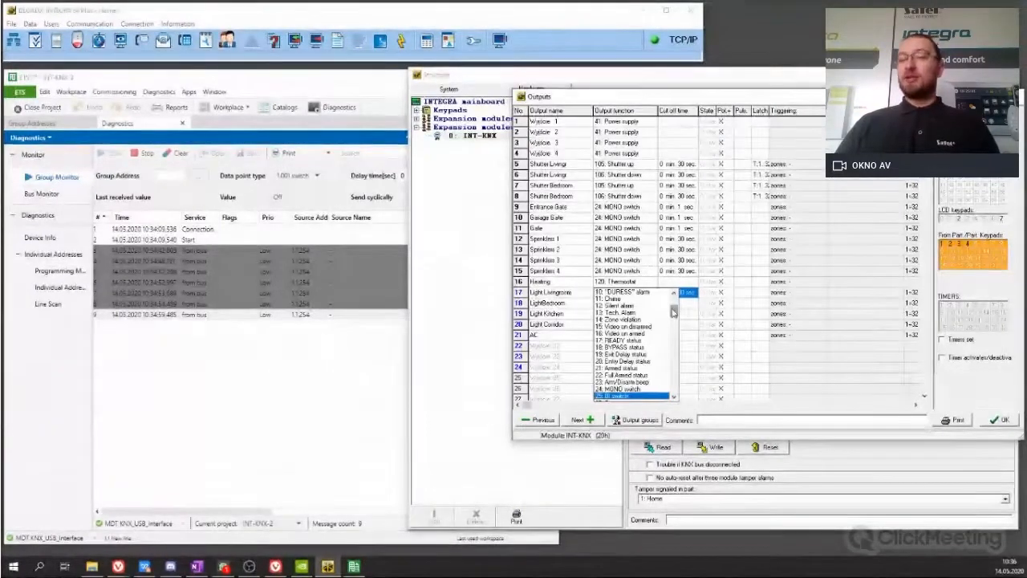
pyautogui.click(630, 369)
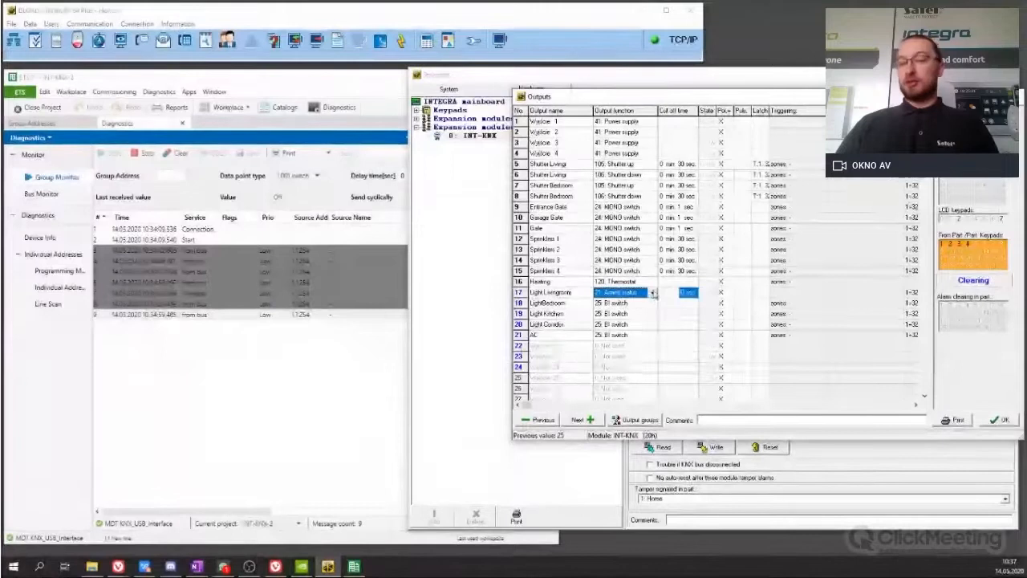
# - Browse the available output functions for Light Livingroom, set it back to 25: BI switch and close the Outputs list
pyautogui.click(653, 293)
pyautogui.moveTo(675, 307); pyautogui.dragTo(674, 364)
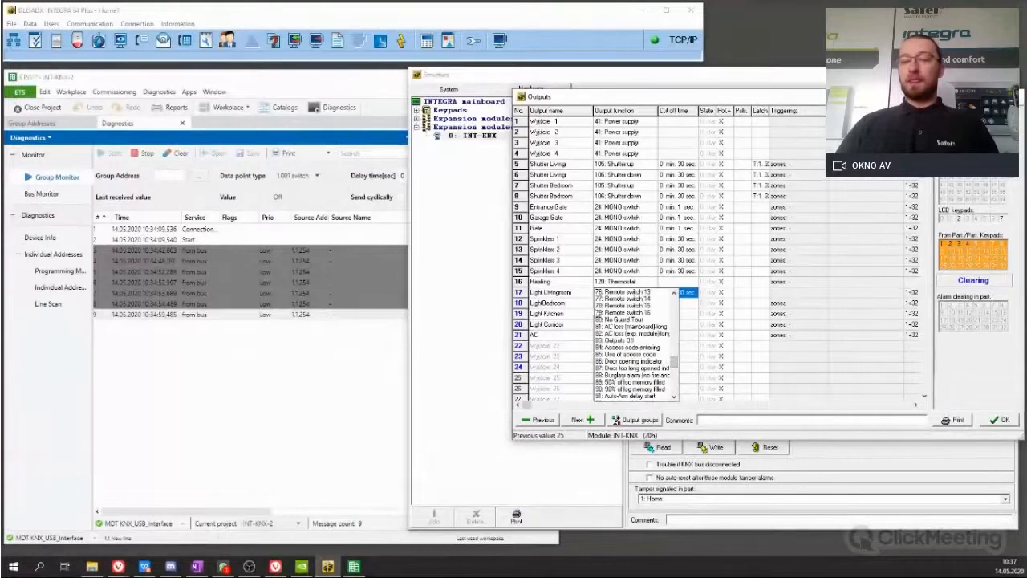
pyautogui.click(643, 283)
pyautogui.click(646, 294)
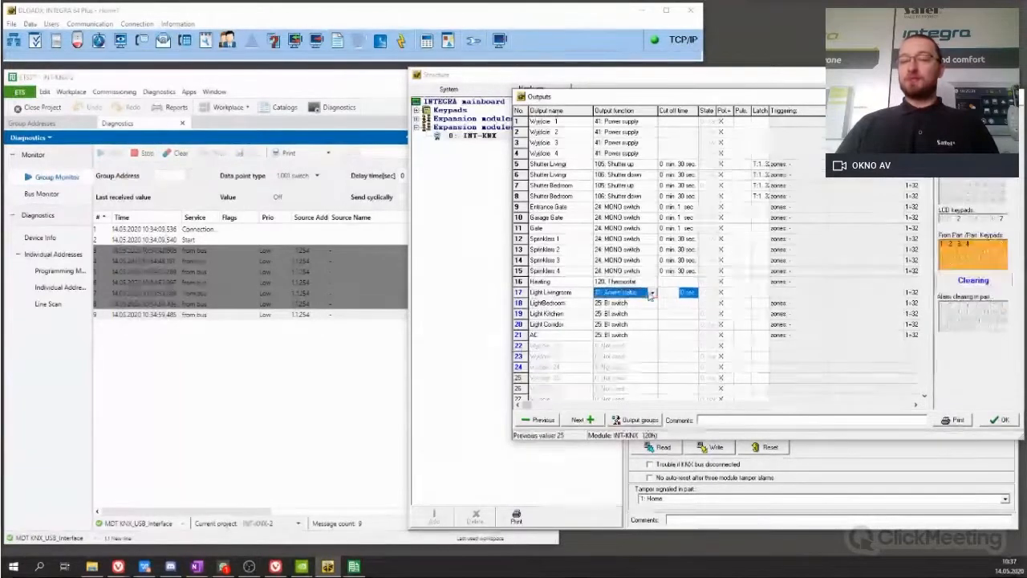
pyautogui.click(653, 293)
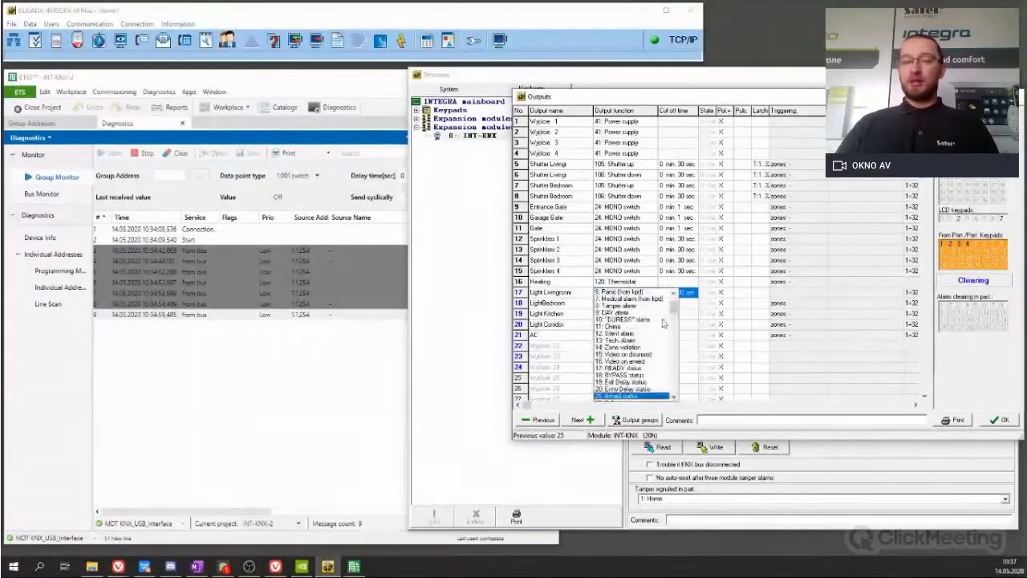
pyautogui.moveTo(676, 313); pyautogui.dragTo(676, 325)
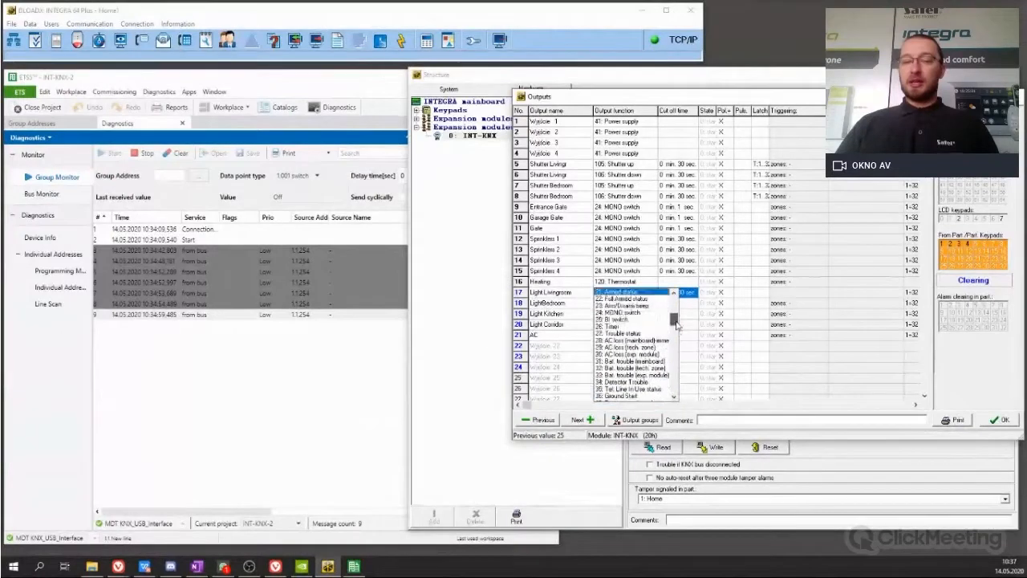
pyautogui.click(622, 319)
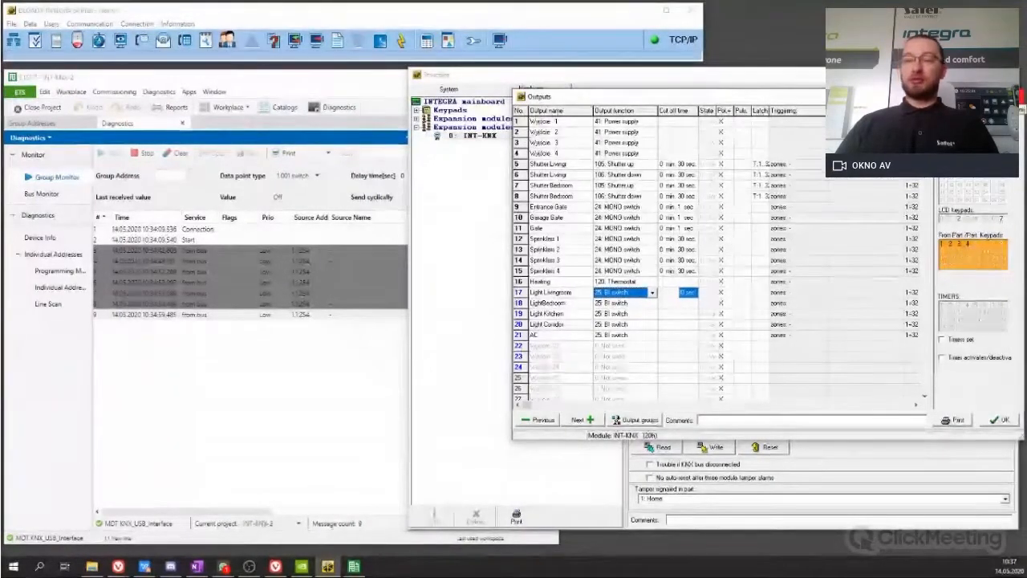
pyautogui.press('Escape')
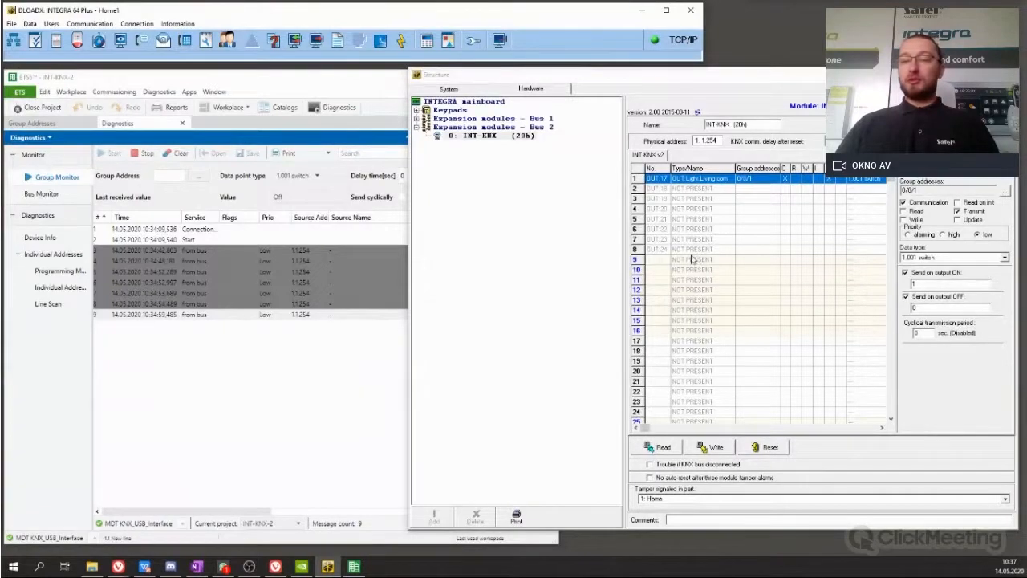
# - Select communication object 9 of the INT-KNX module and set its type to INTEGRA Zone
pyautogui.click(691, 262)
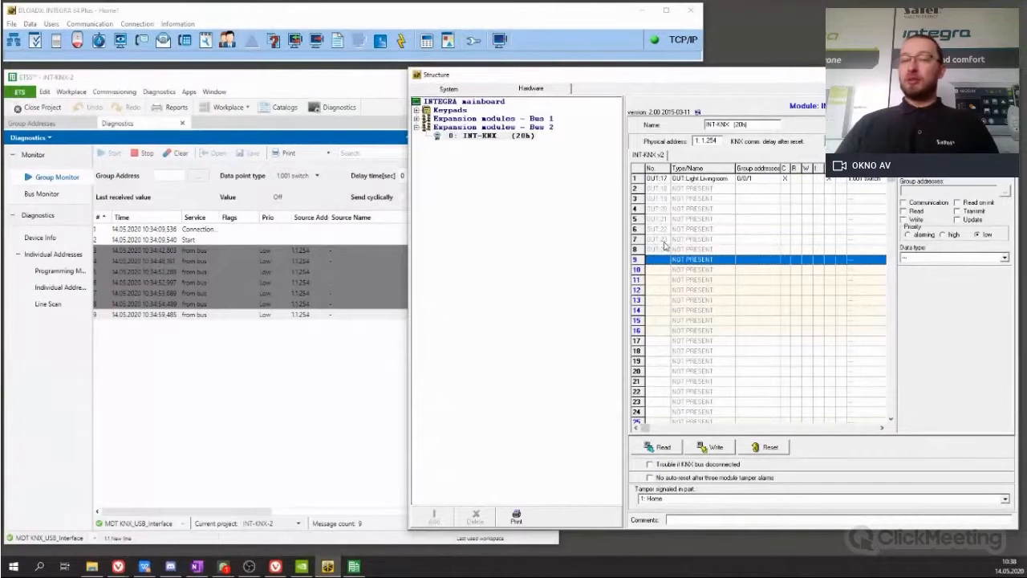
pyautogui.click(687, 189)
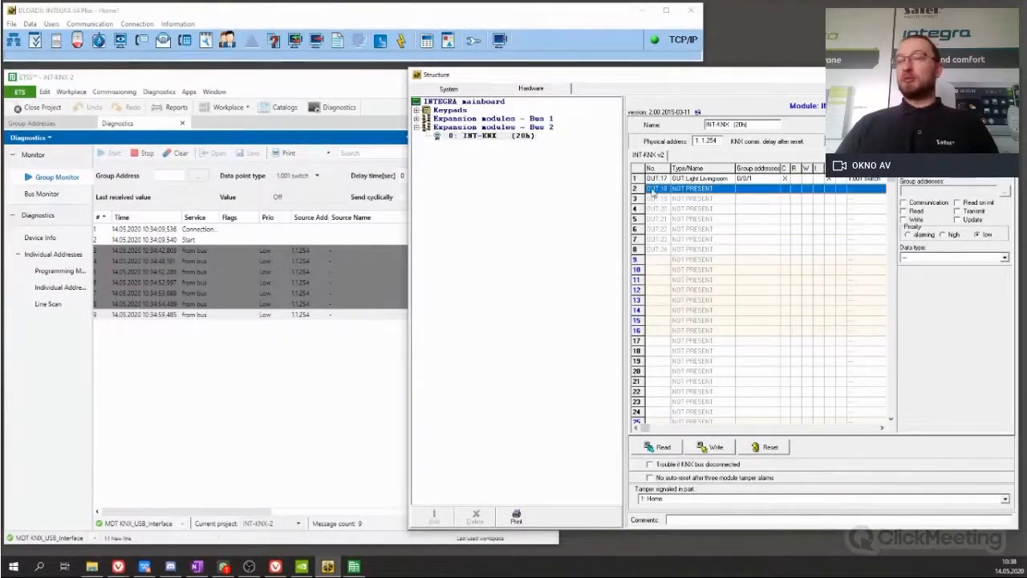
pyautogui.click(712, 260)
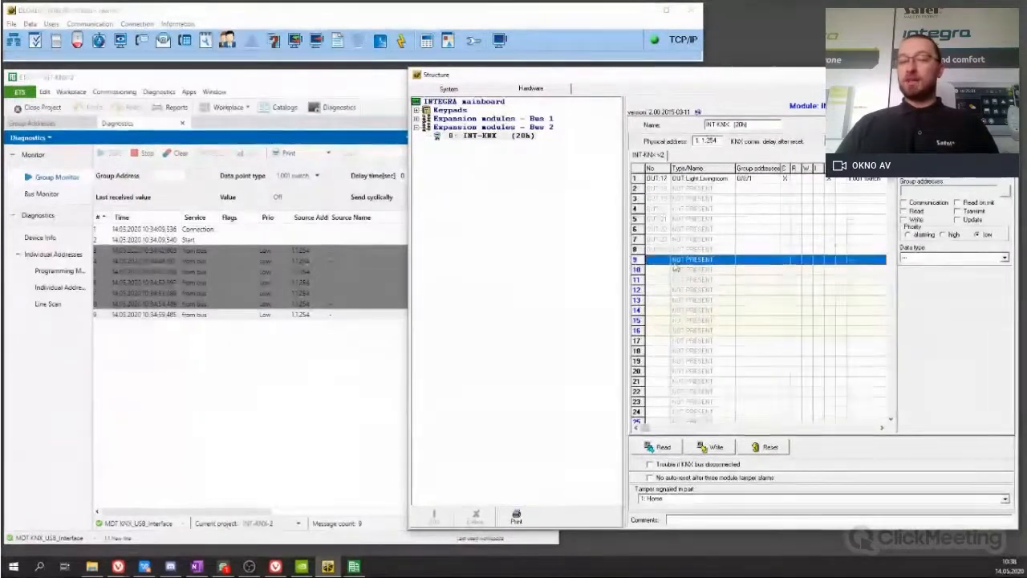
pyautogui.click(1008, 183)
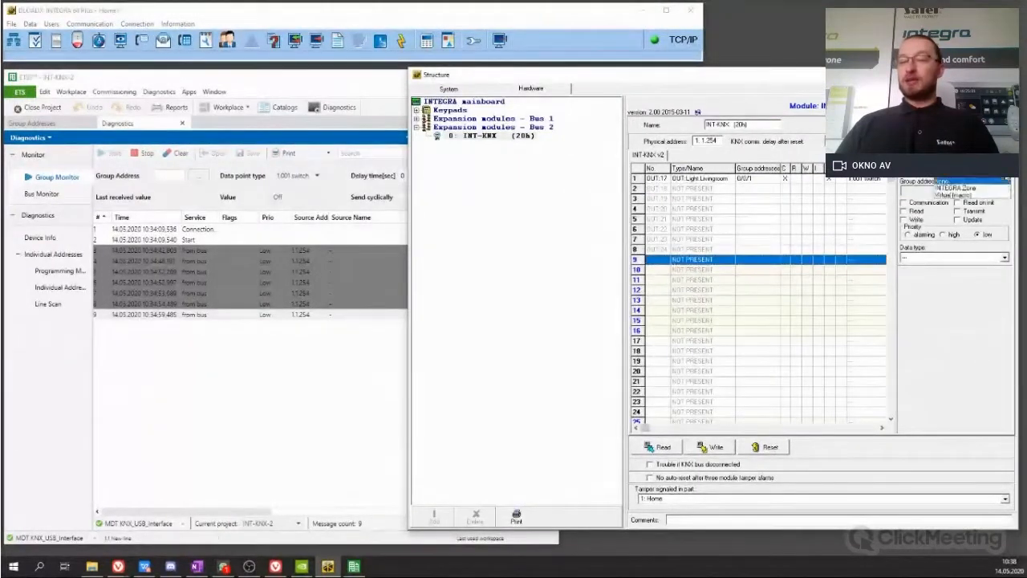
pyautogui.click(997, 190)
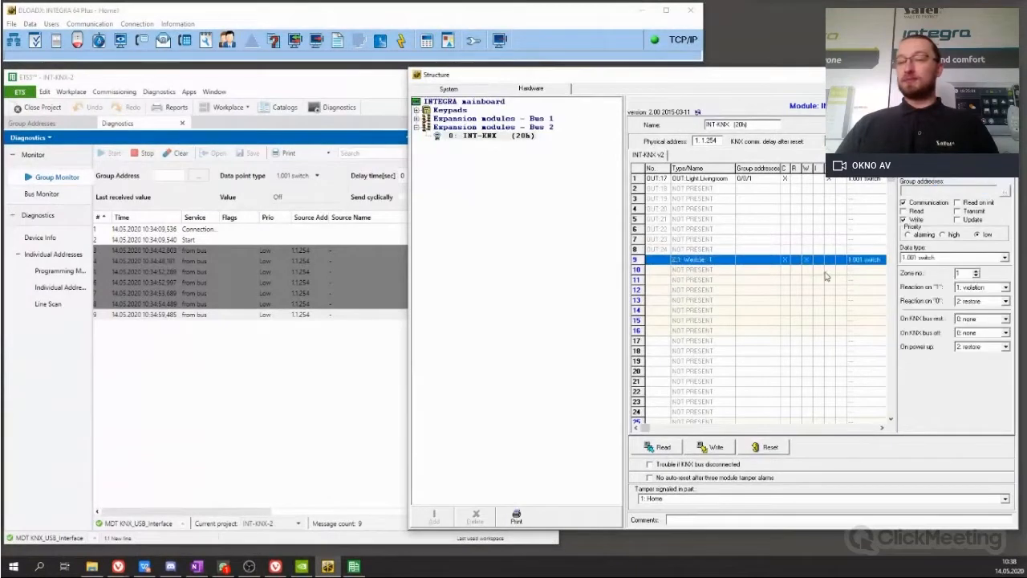
# - Add group address 0/0/10 to communication object 9 and close the address editor
pyautogui.click(1006, 194)
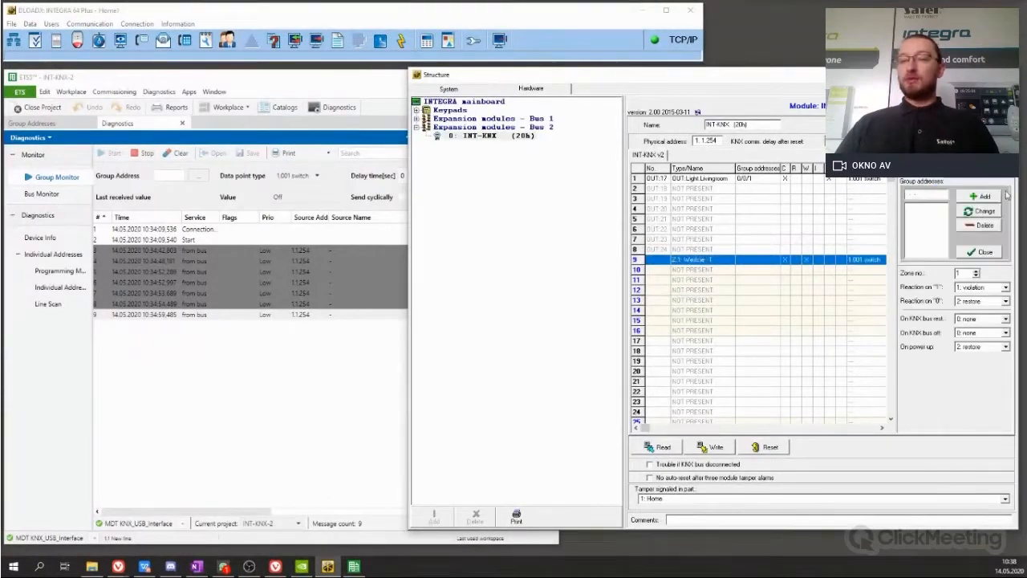
pyautogui.click(929, 194)
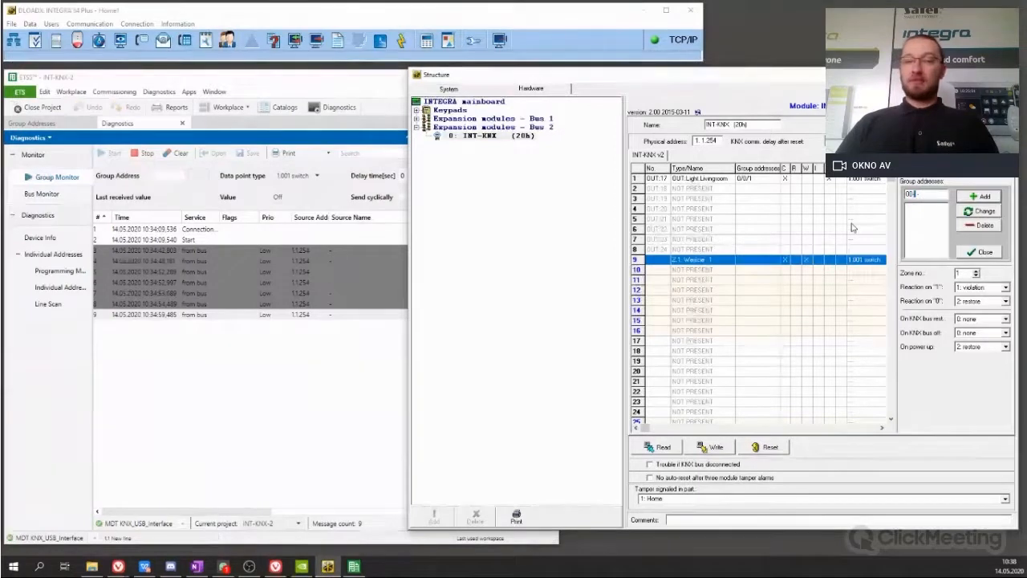
pyautogui.write('00/10')
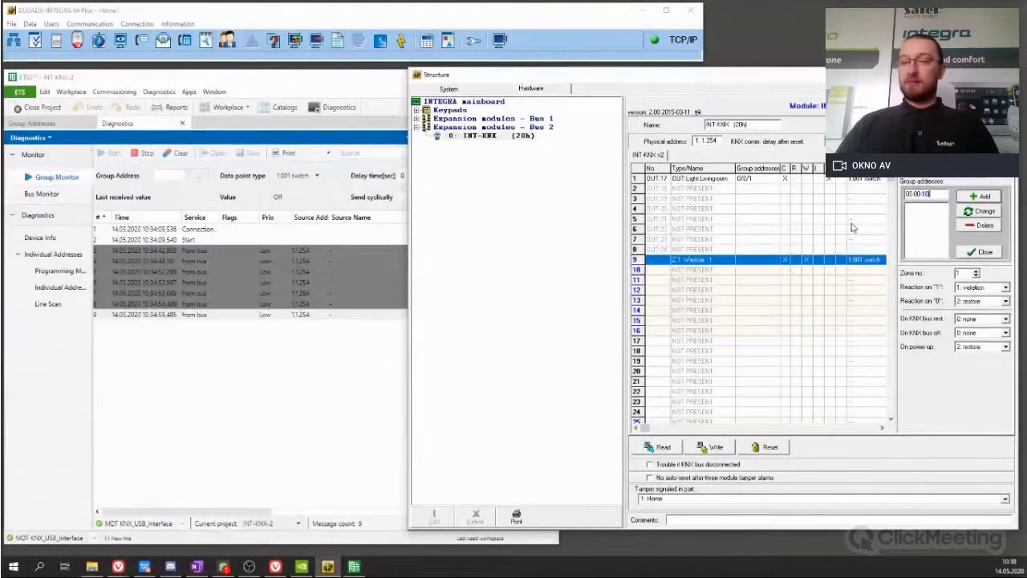
pyautogui.press('Return')
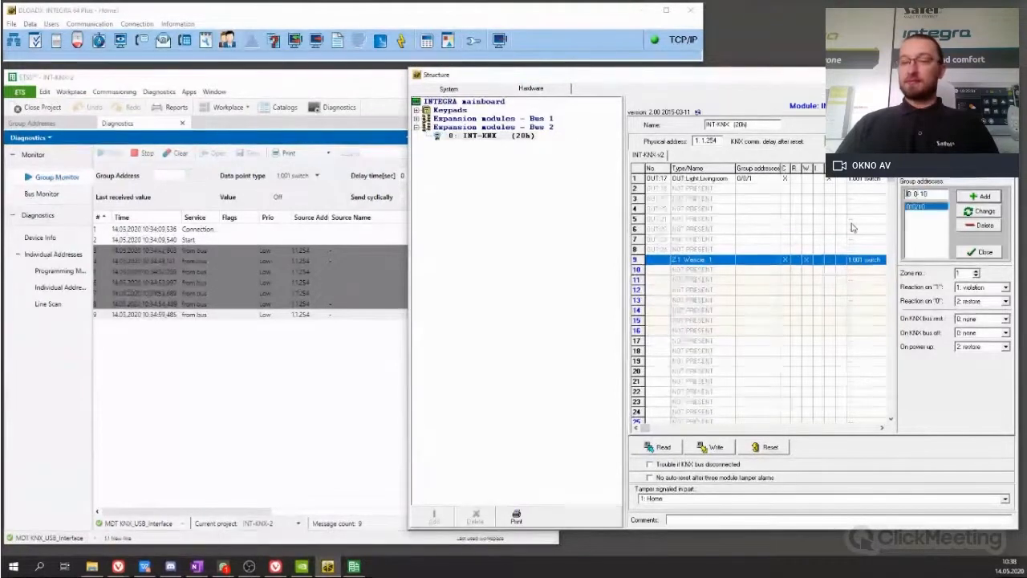
pyautogui.click(973, 253)
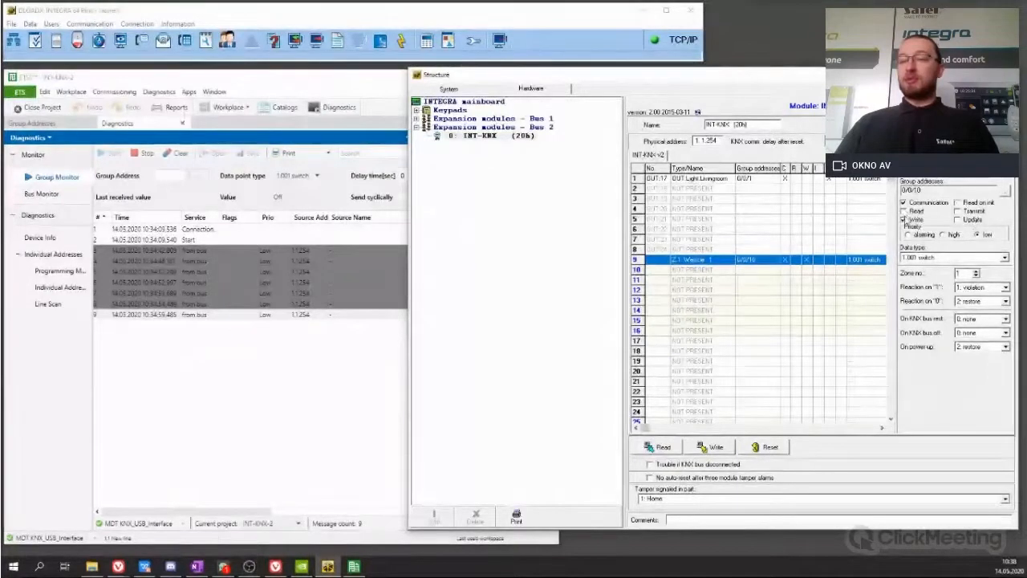
# - Keep the Write flag on for object 9, choose data type 1.001 switch and set the zone number to 64
pyautogui.click(904, 219)
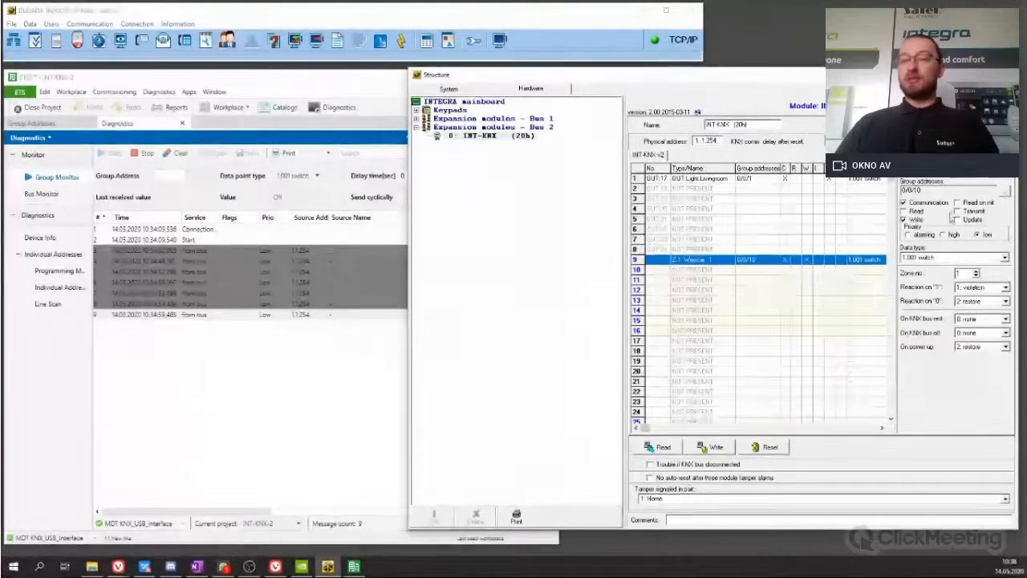
pyautogui.click(952, 258)
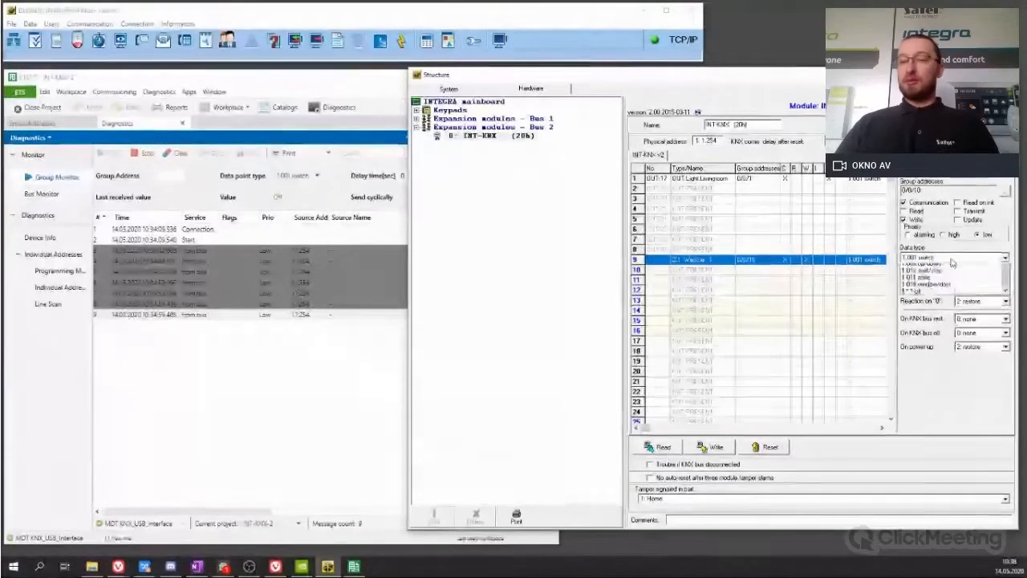
pyautogui.click(1006, 276)
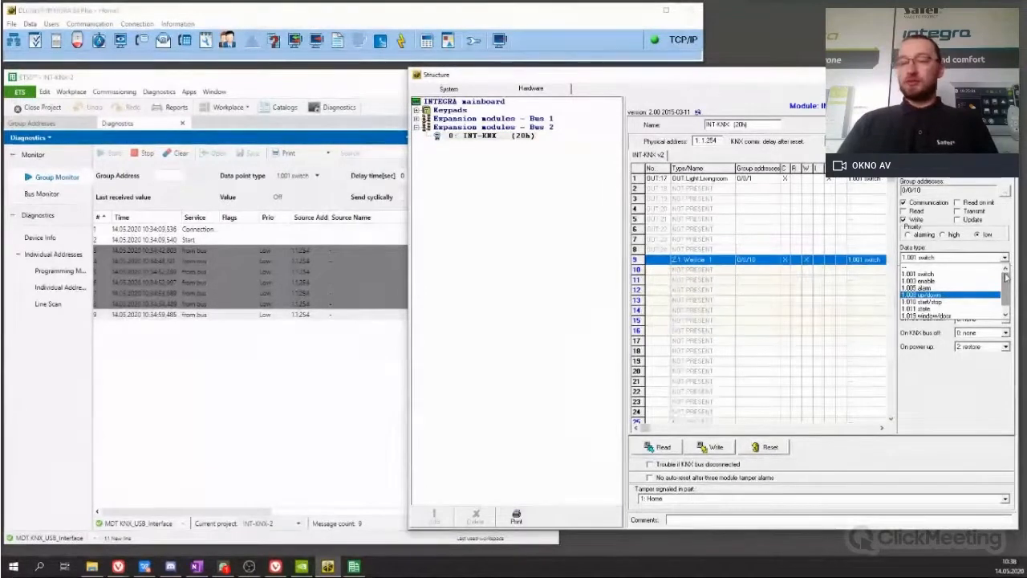
pyautogui.click(919, 274)
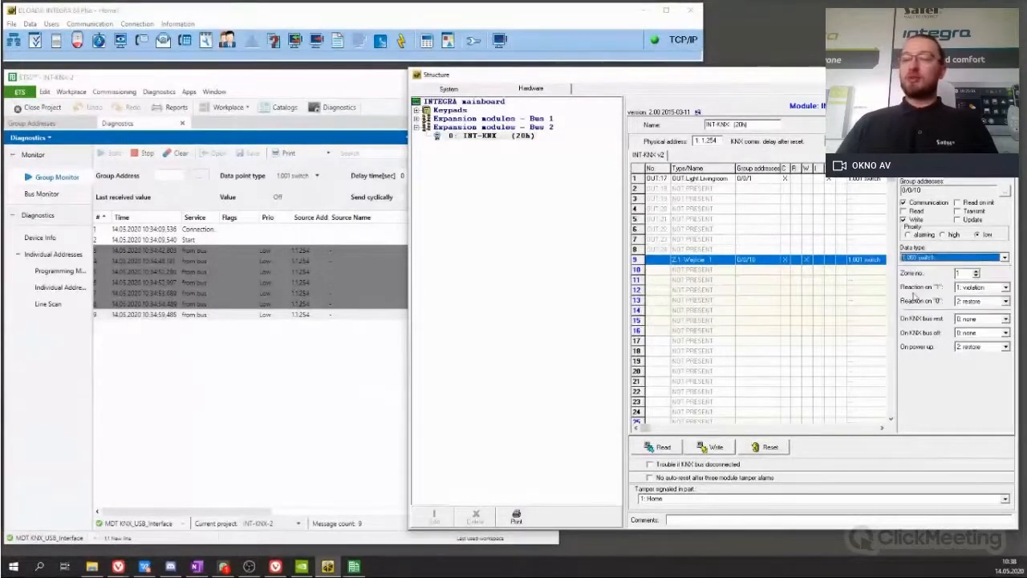
pyautogui.doubleClick(965, 274)
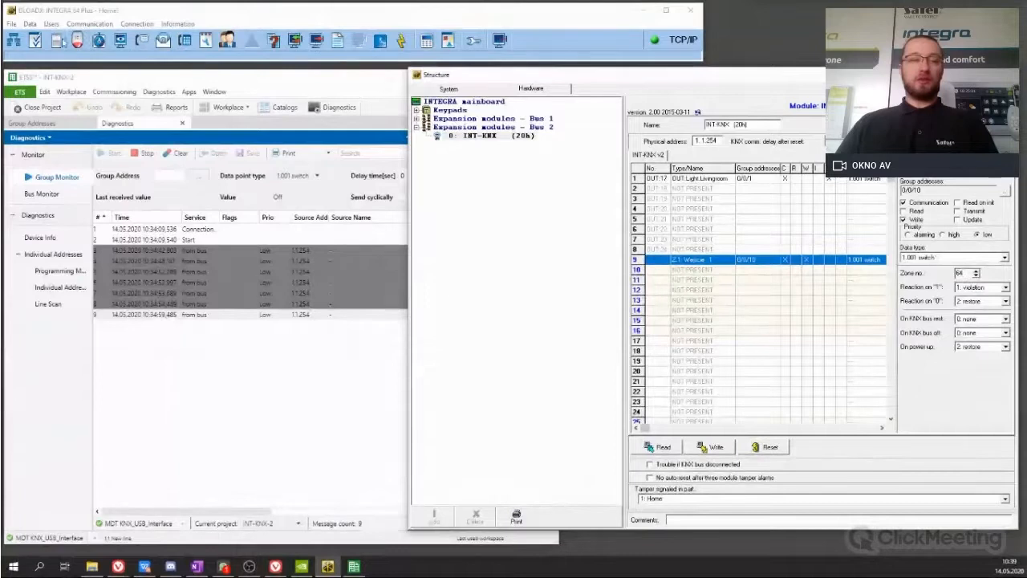
# - Examine the name, wiring and sensitivity entries of zone 64 in the Zones list, and close the list
pyautogui.click(62, 41)
pyautogui.moveTo(546, 138); pyautogui.dragTo(544, 378)
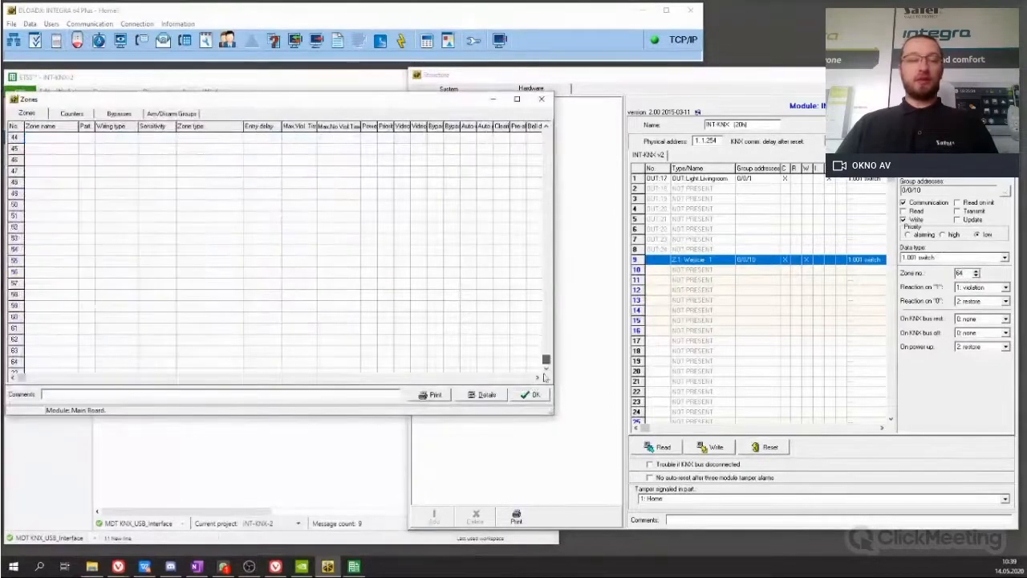
pyautogui.click(66, 363)
pyautogui.click(87, 364)
pyautogui.click(114, 364)
pyautogui.click(143, 365)
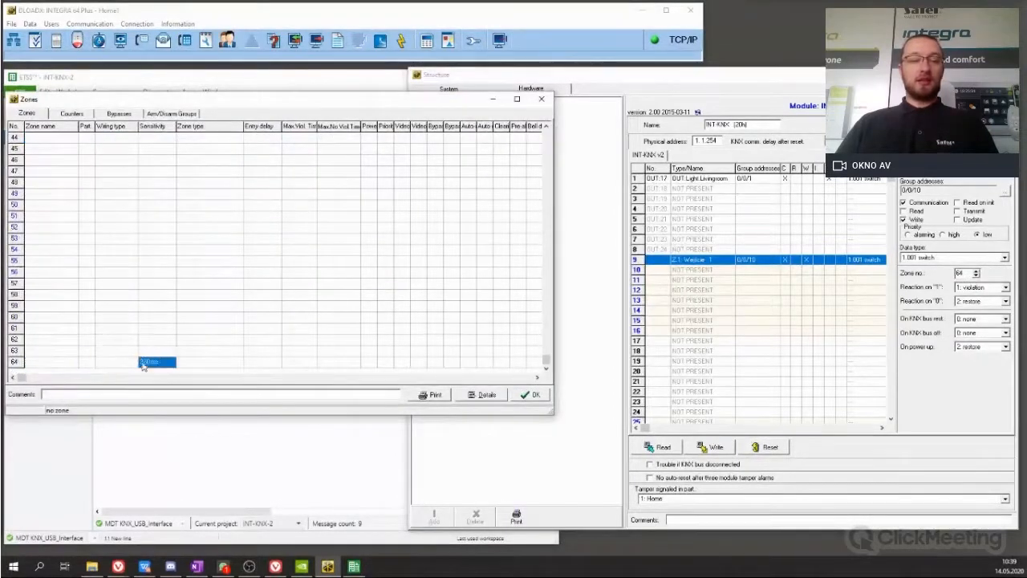
pyautogui.click(108, 365)
pyautogui.click(46, 366)
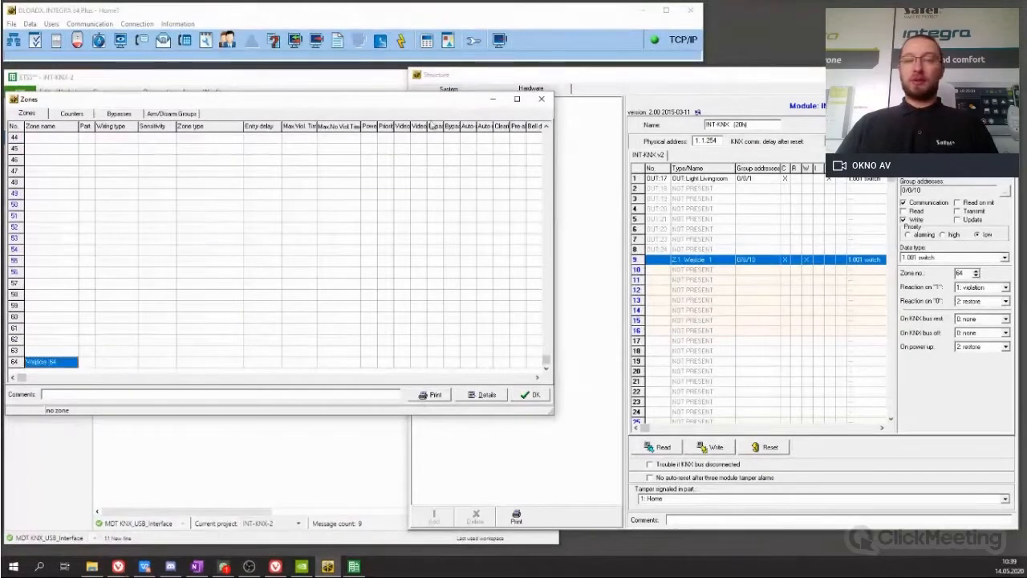
pyautogui.click(541, 99)
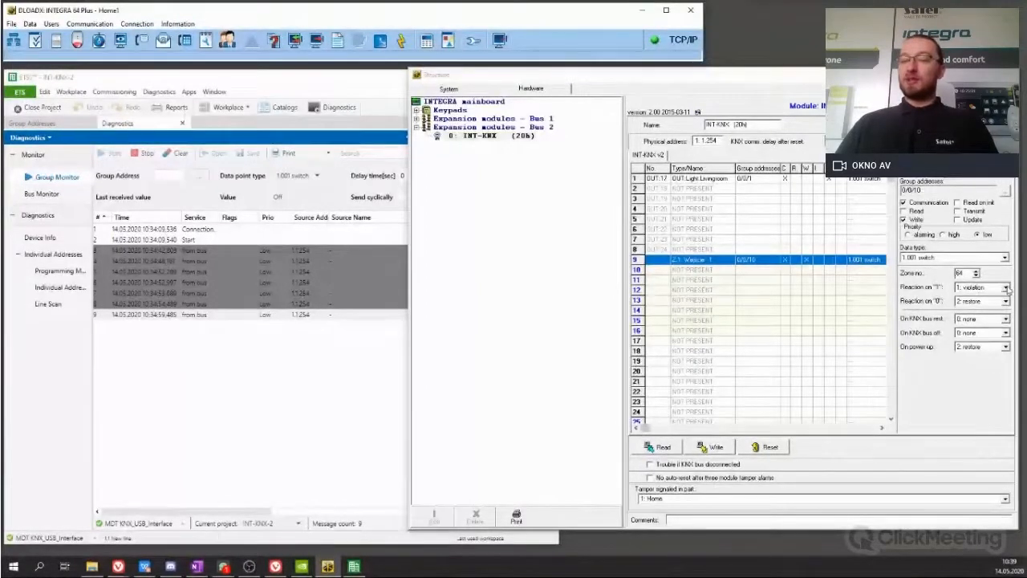
# - Keep object 9's reaction on "1" as 1: violation and write the INT-KNX settings to the module
pyautogui.click(1006, 287)
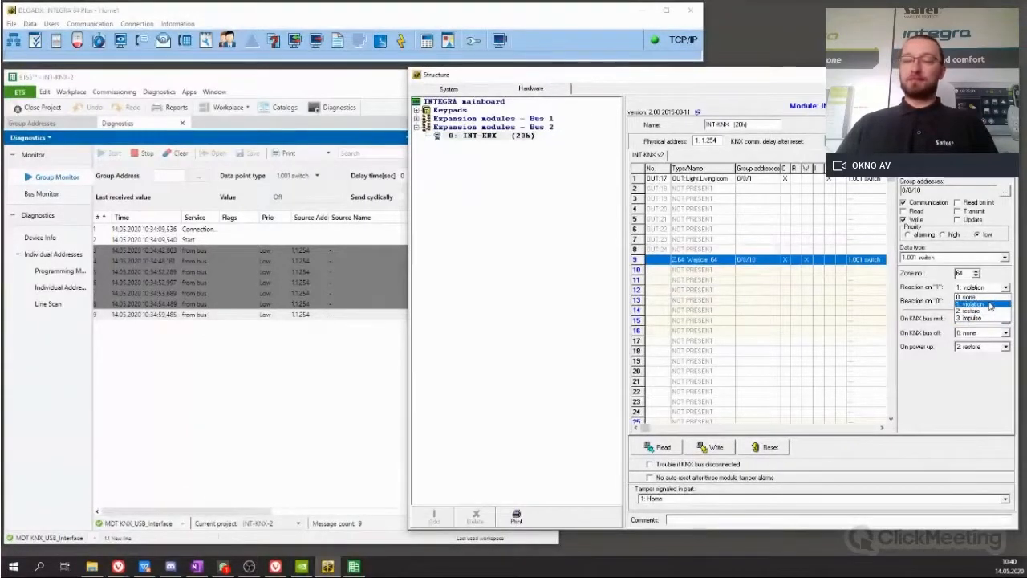
pyautogui.click(990, 306)
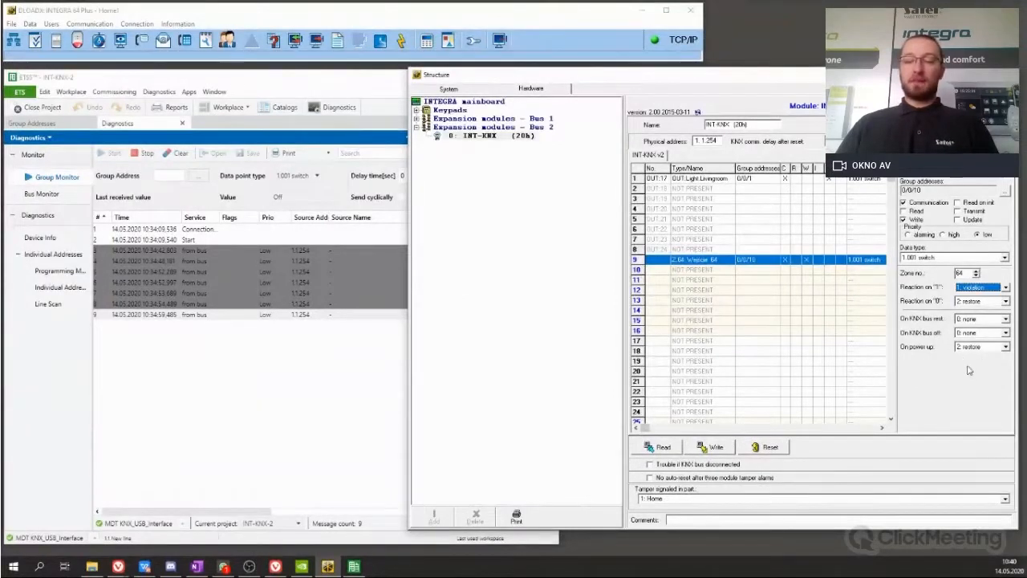
pyautogui.click(713, 446)
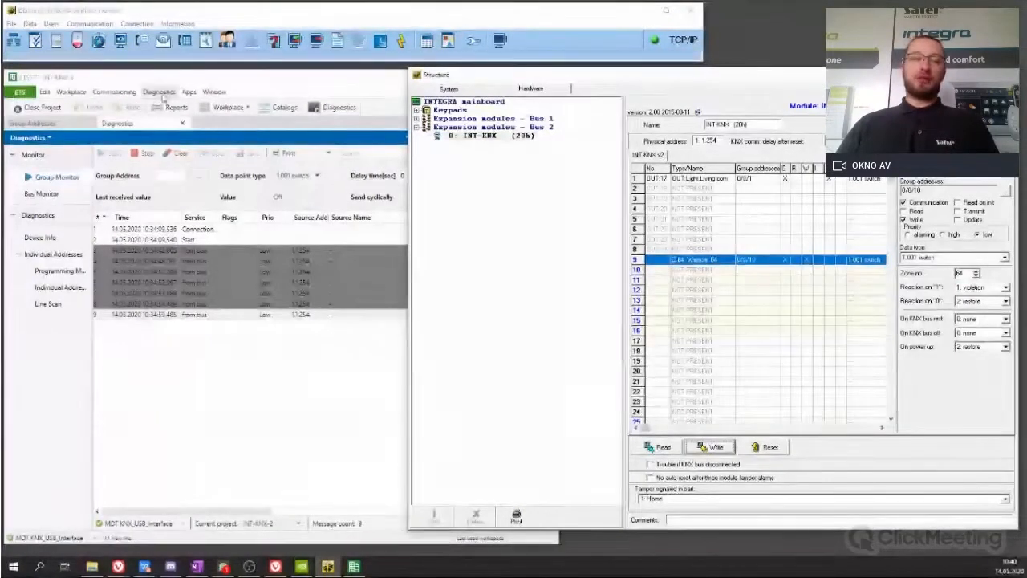
# - Reopen the Zones list and rename zone 64 as KNX ARM
pyautogui.click(55, 42)
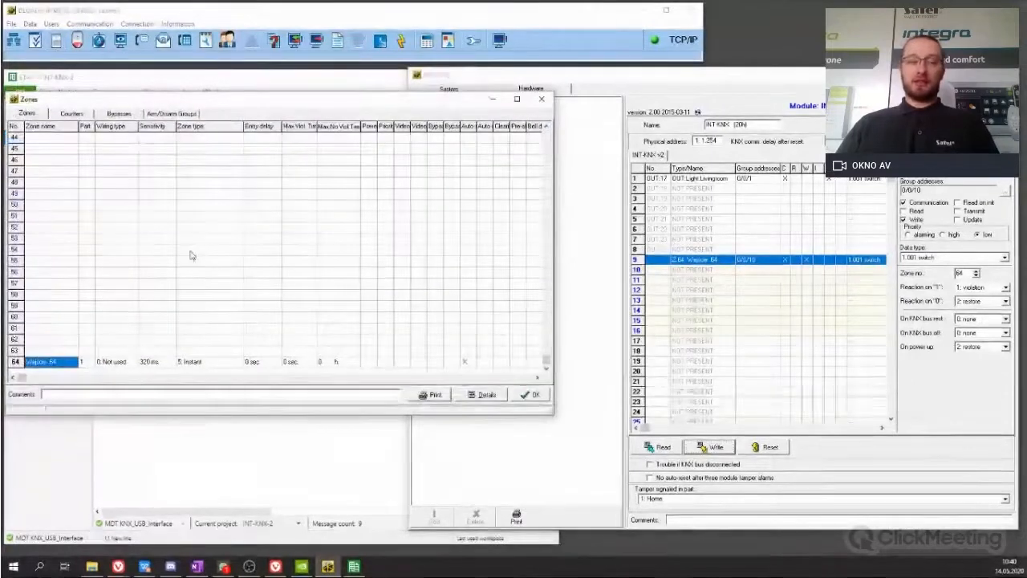
pyautogui.click(118, 316)
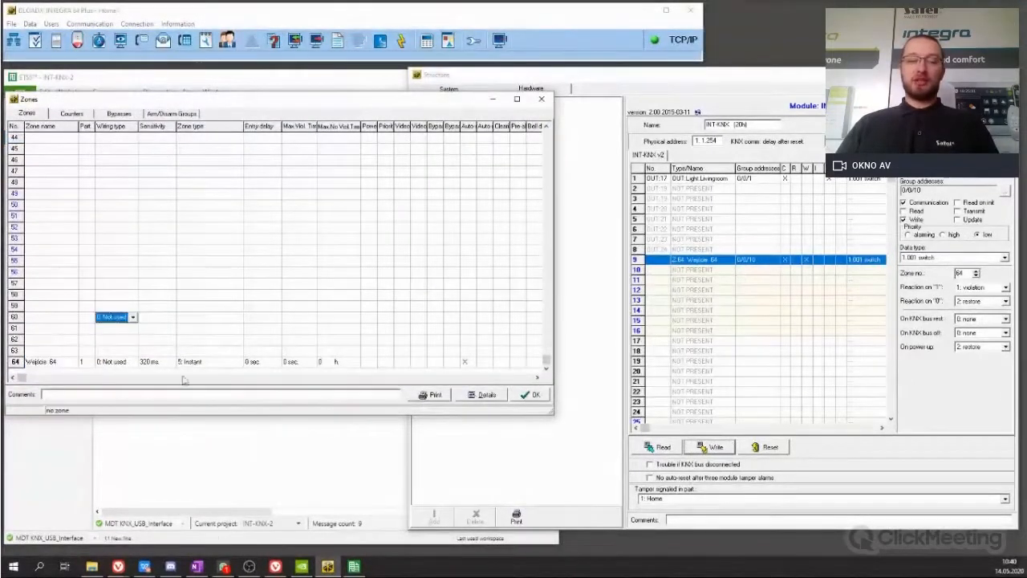
pyautogui.click(58, 360)
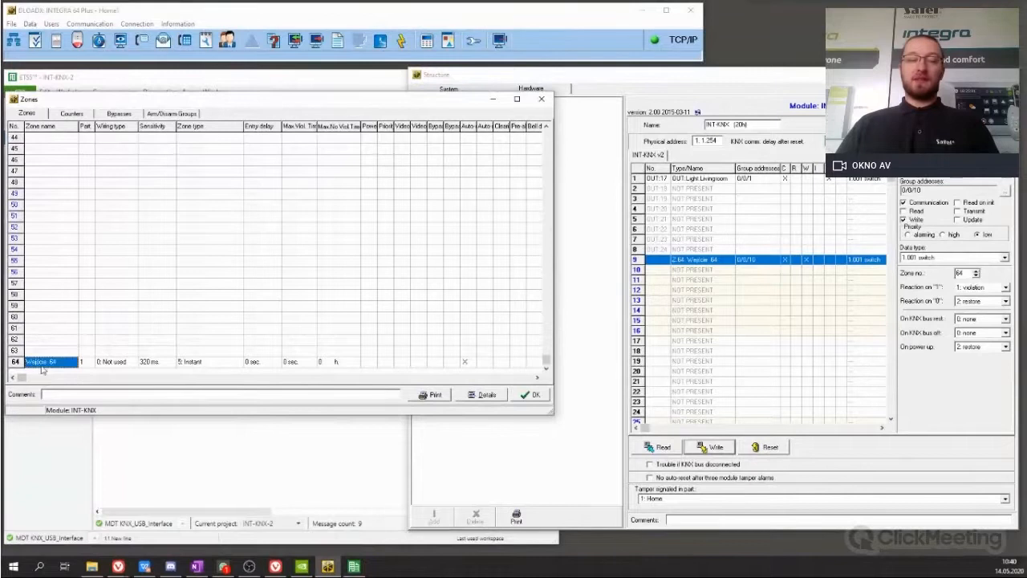
pyautogui.write('Zd')
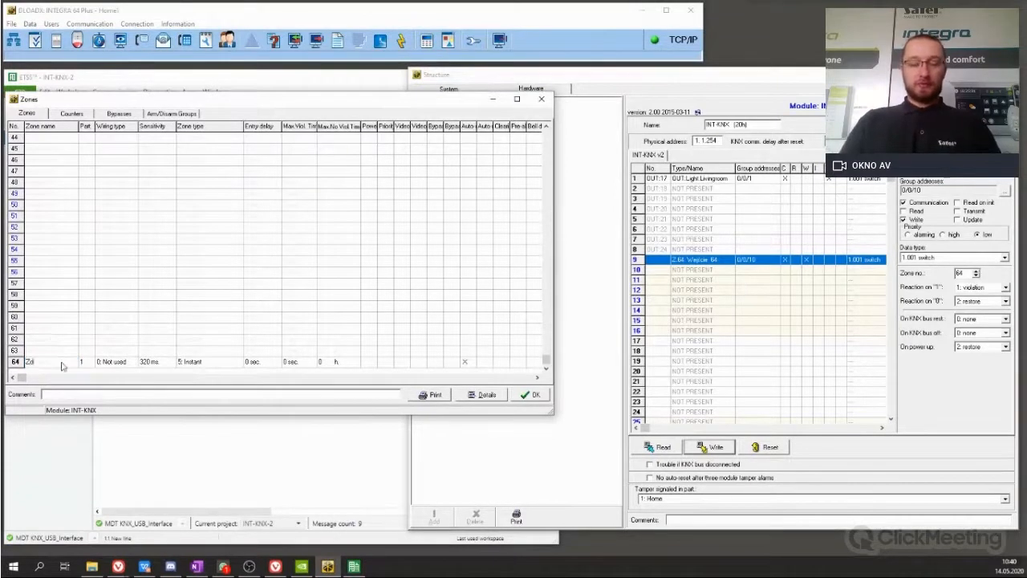
pyautogui.write('ne 6')
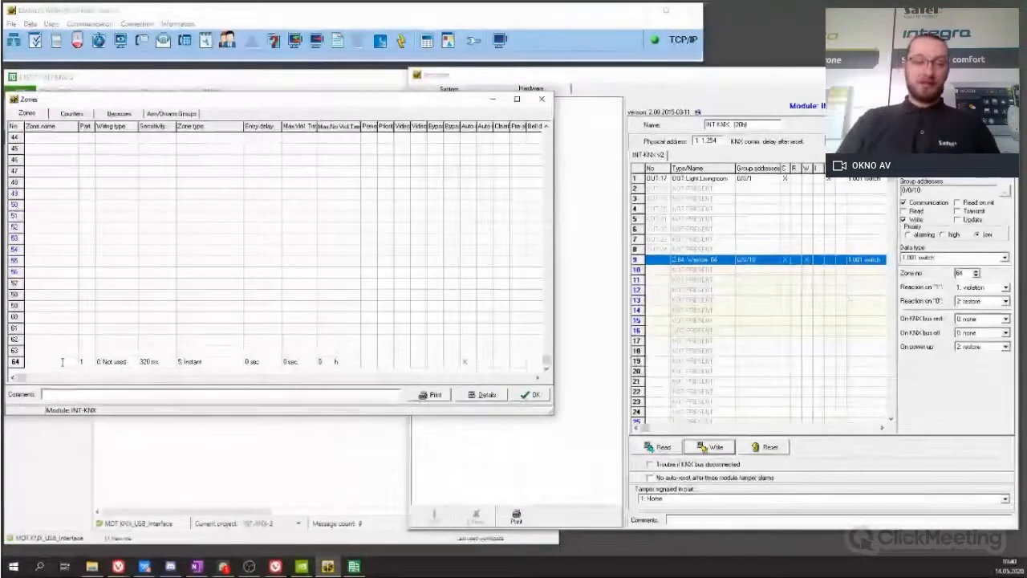
pyautogui.write('A')
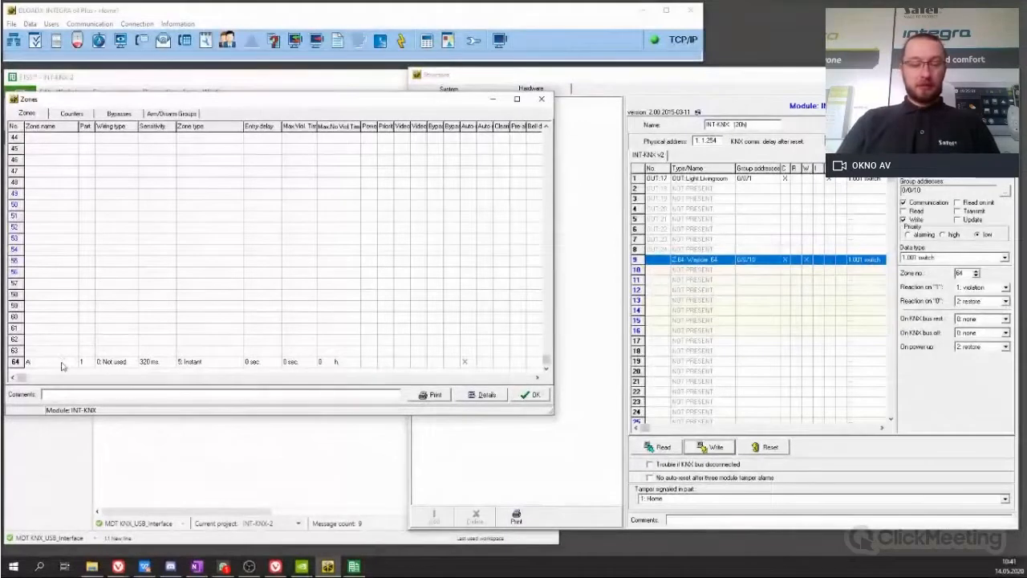
pyautogui.write('NX AR')
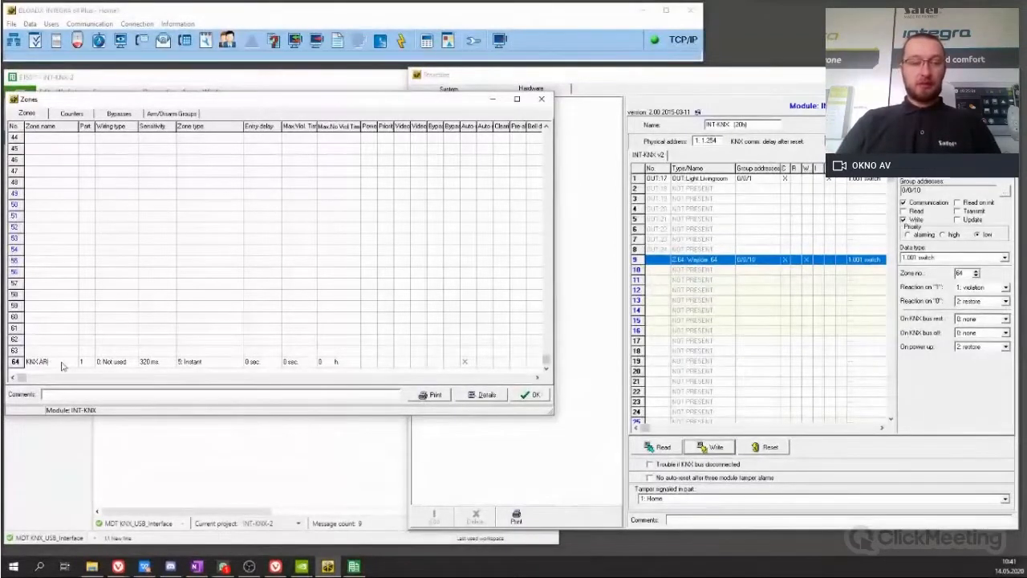
pyautogui.write('M/DIS')
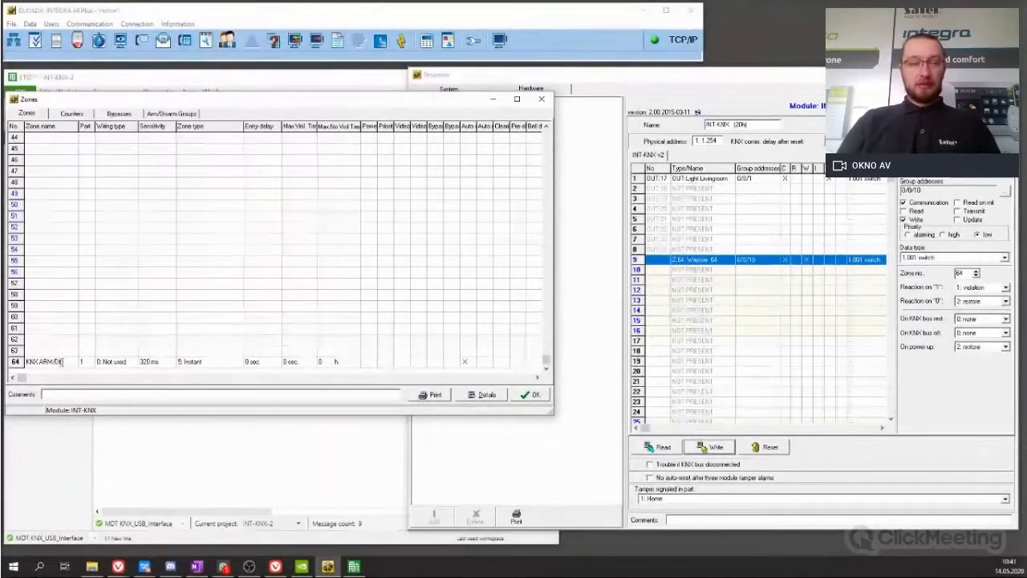
pyautogui.press('BackSpace')
pyautogui.press('BackSpace')
pyautogui.press('BackSpace')
pyautogui.press('BackSpace')
pyautogui.press('Return')
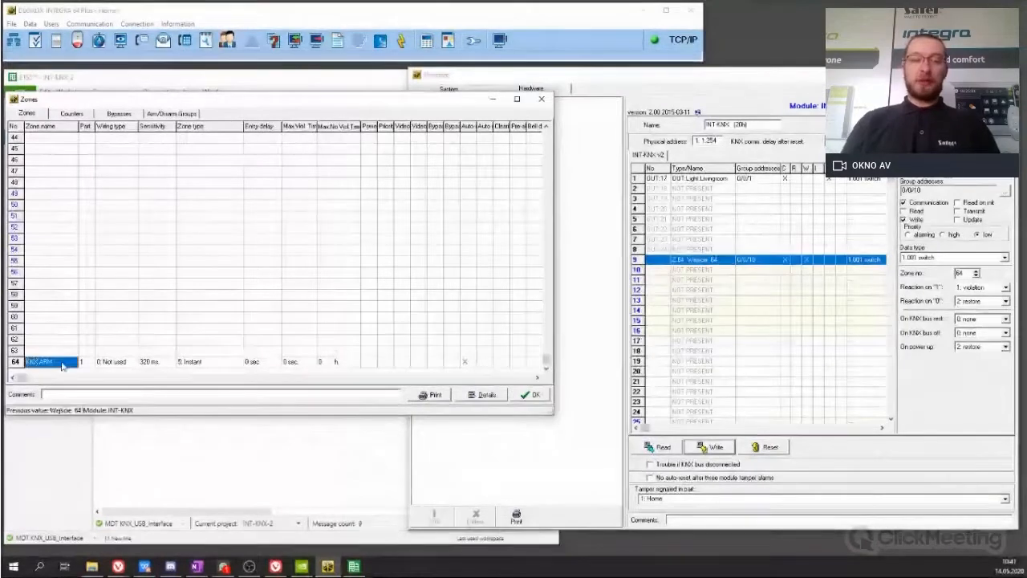
# - Set zone 64's wiring type to 1: NC and its zone type to 80: Arming
pyautogui.click(128, 364)
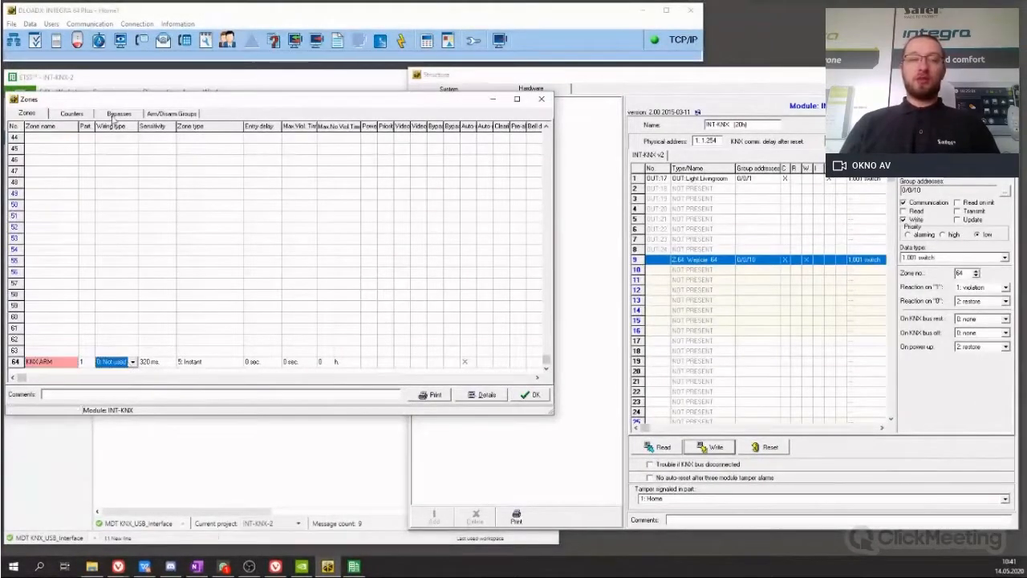
pyautogui.click(132, 361)
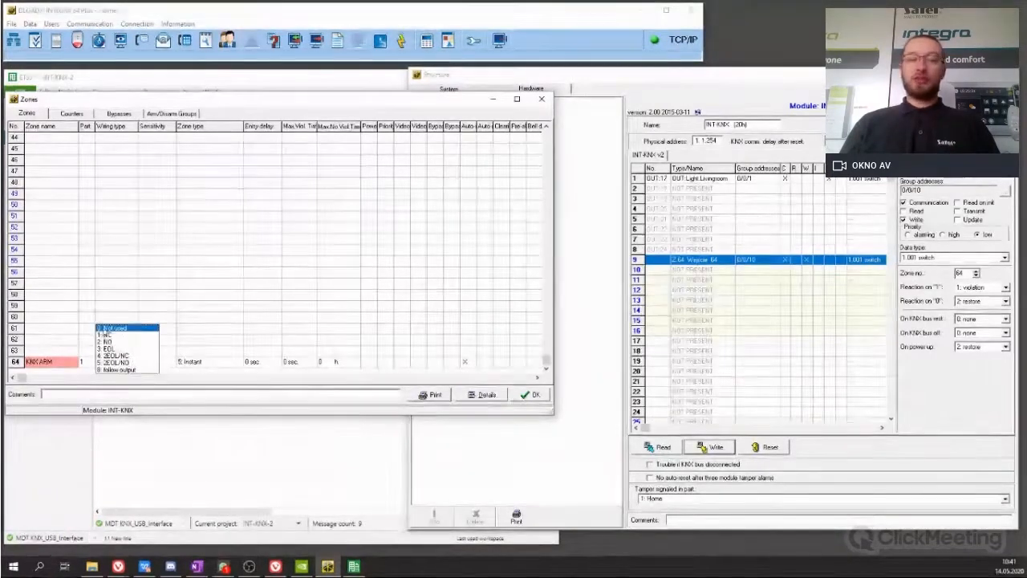
pyautogui.click(108, 335)
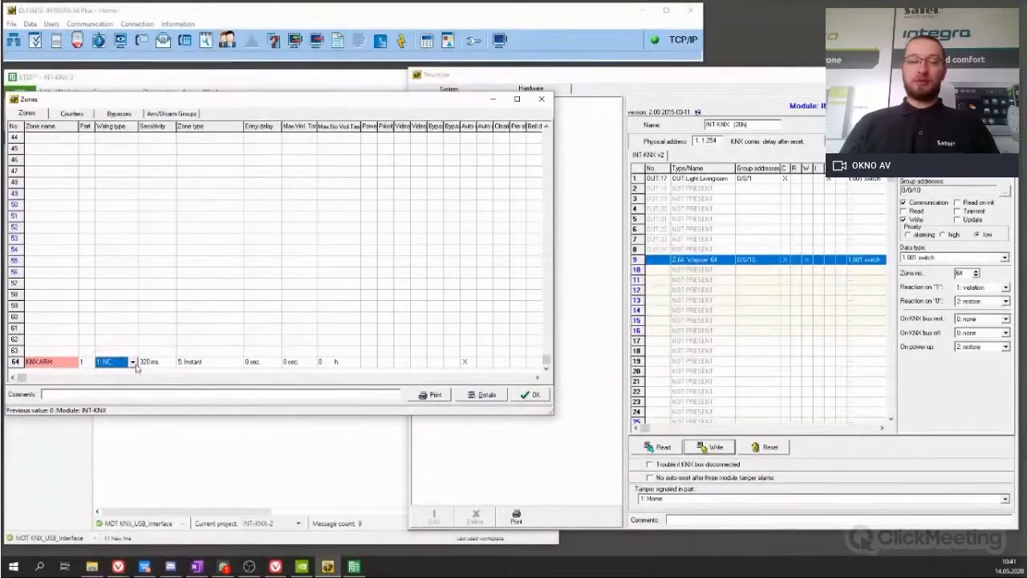
pyautogui.click(234, 367)
pyautogui.click(239, 366)
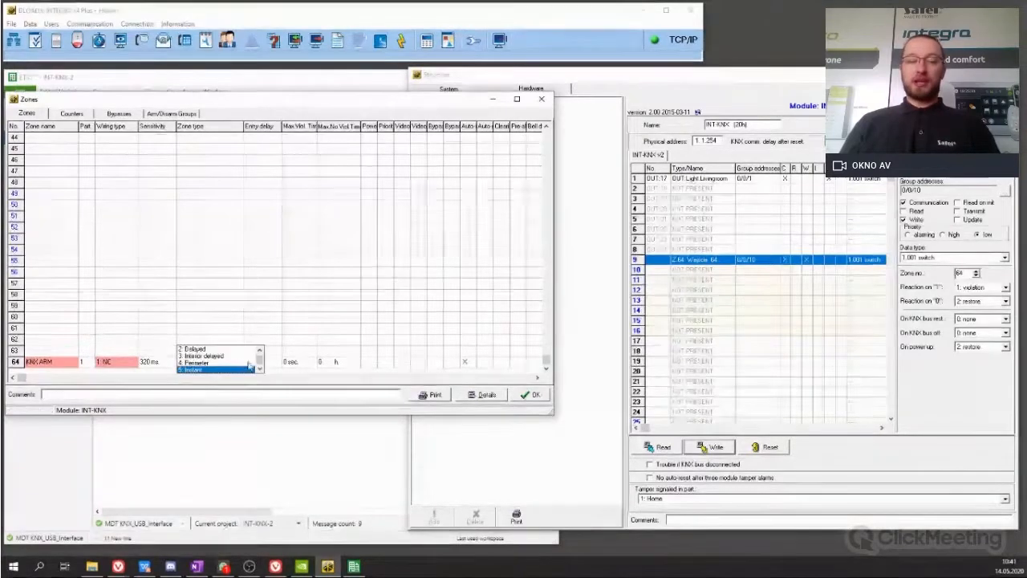
pyautogui.scroll(-10, 259, 367)
pyautogui.scroll(-15, 233, 365)
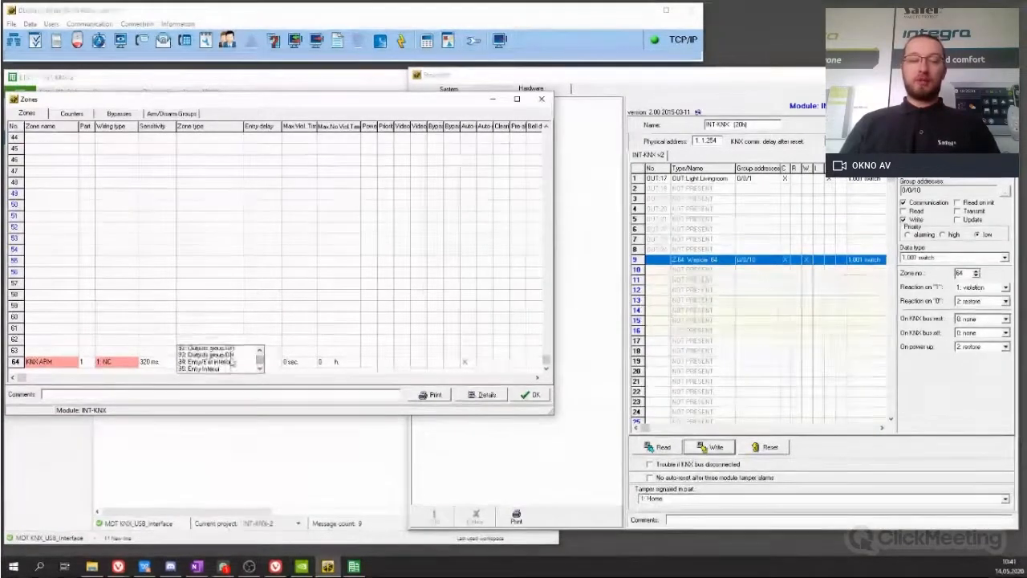
pyautogui.click(199, 355)
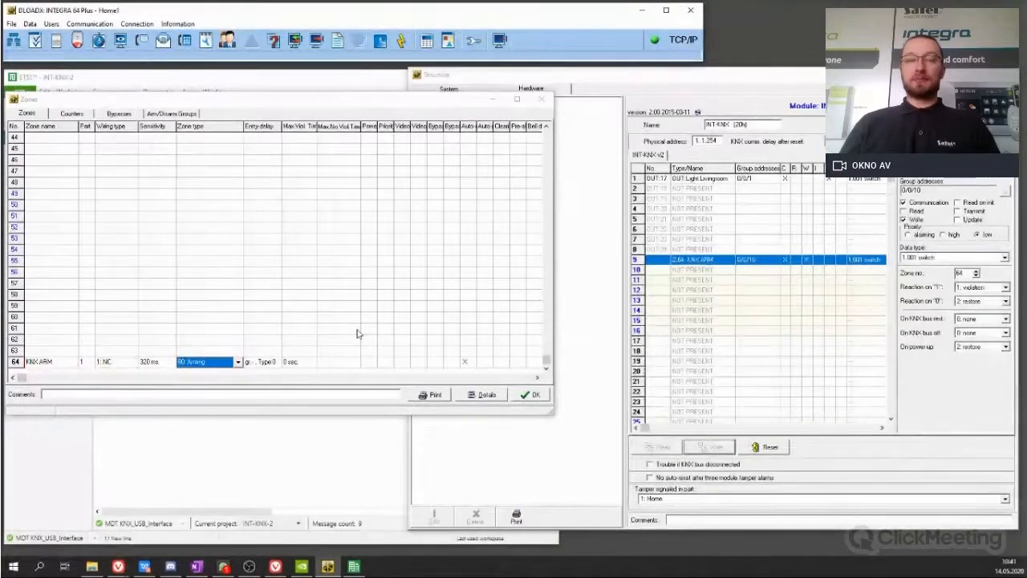
# - Open the zones state view, move it over the zone list and widen it to include zone 64
pyautogui.click(448, 40)
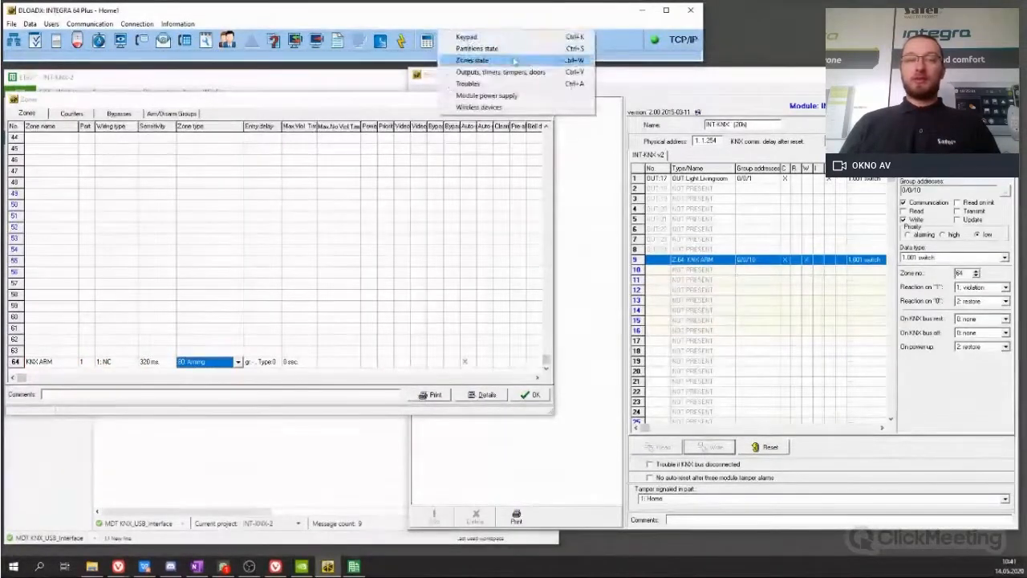
pyautogui.click(514, 61)
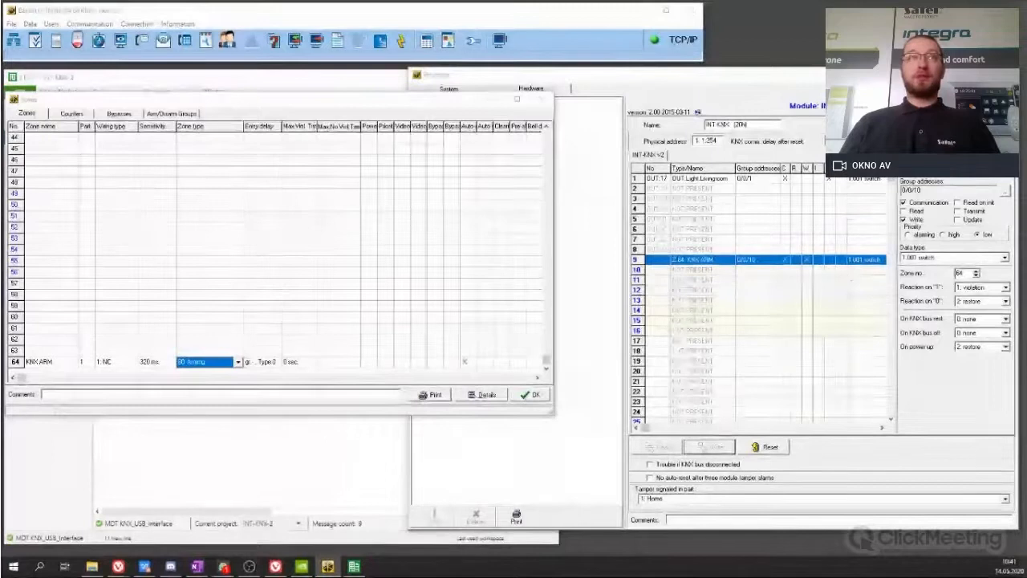
pyautogui.moveTo(590, 3); pyautogui.dragTo(375, 73)
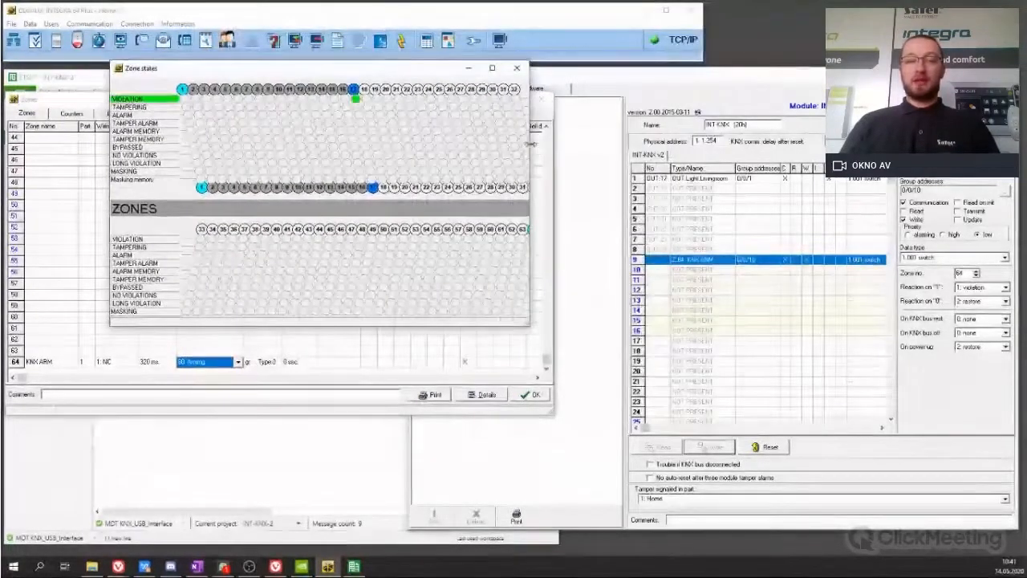
pyautogui.moveTo(530, 143); pyautogui.dragTo(569, 143)
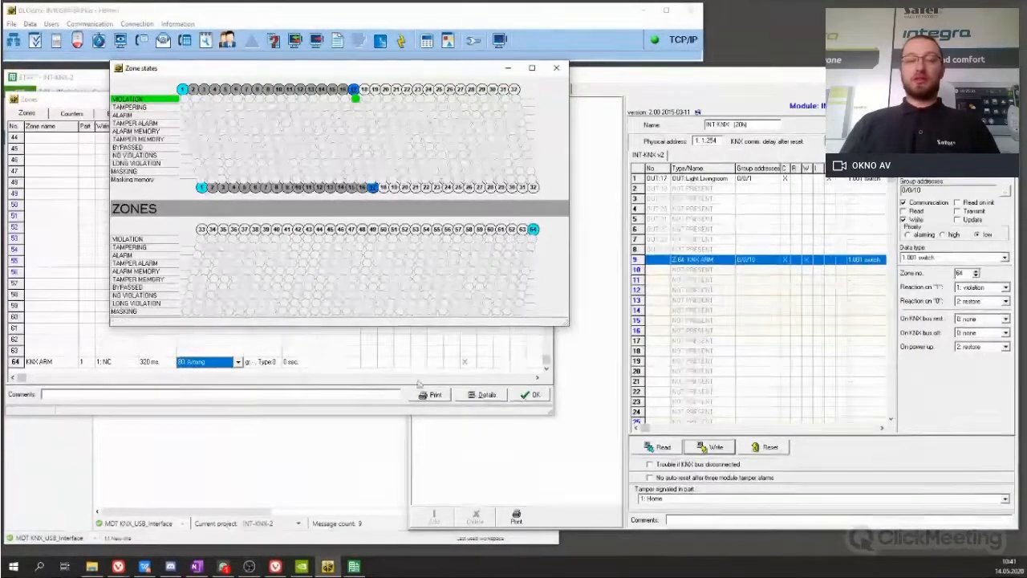
# - Set the wiring type of zone 17 (ARD-100) to 0: Not used and minimise the Zones window
pyautogui.moveTo(545, 362); pyautogui.dragTo(546, 128)
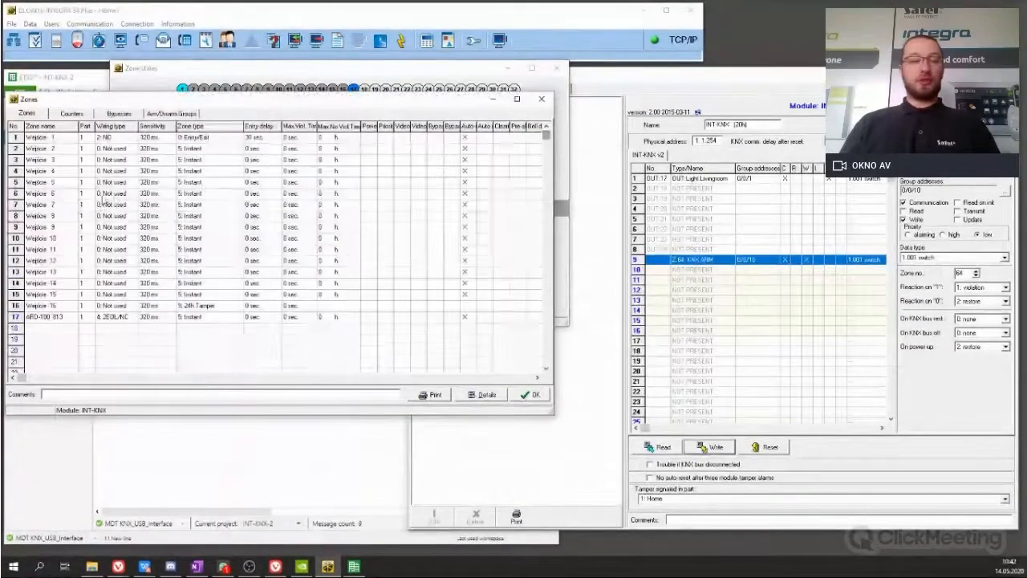
pyautogui.click(130, 318)
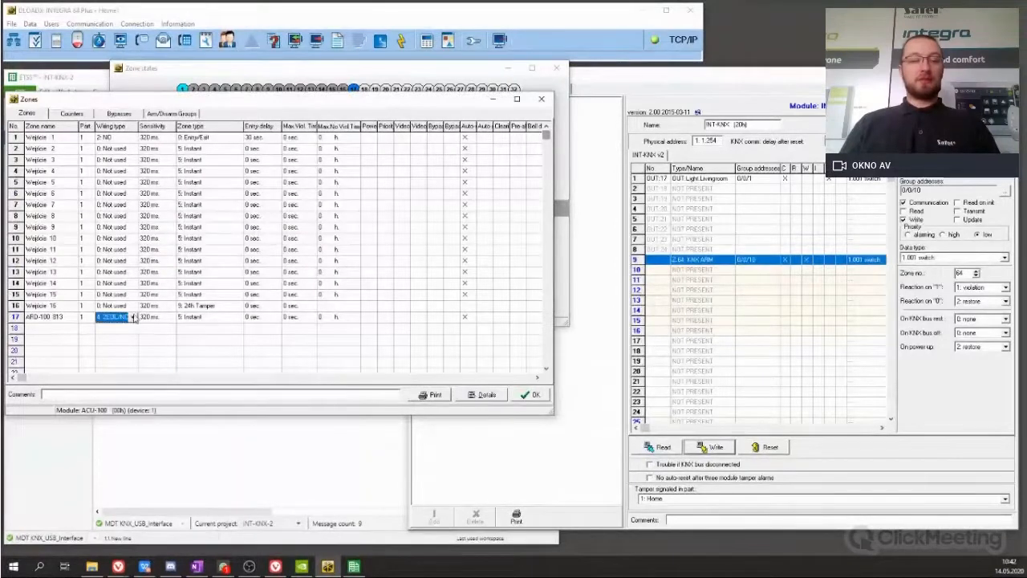
pyautogui.click(132, 318)
pyautogui.click(113, 328)
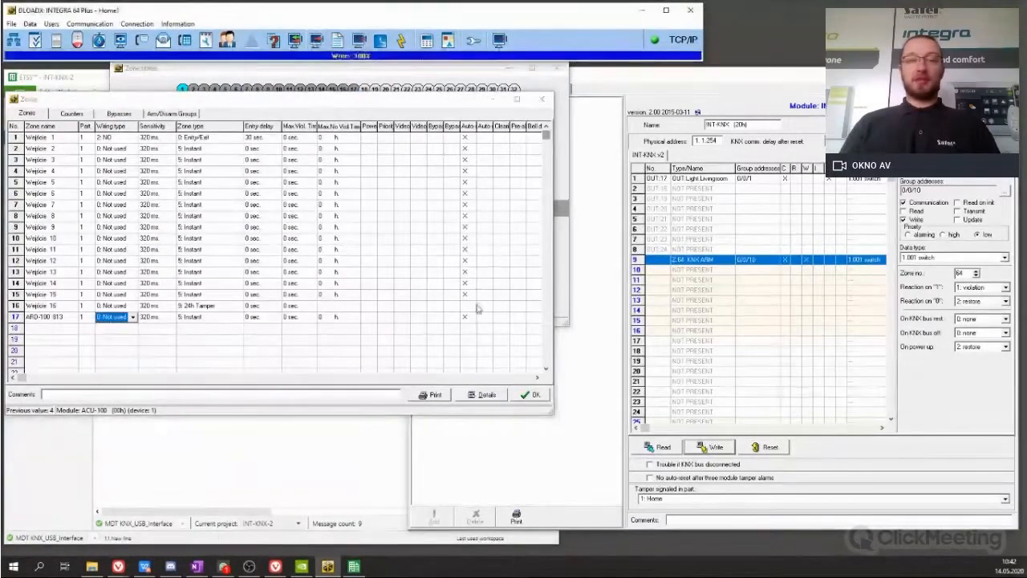
pyautogui.click(495, 99)
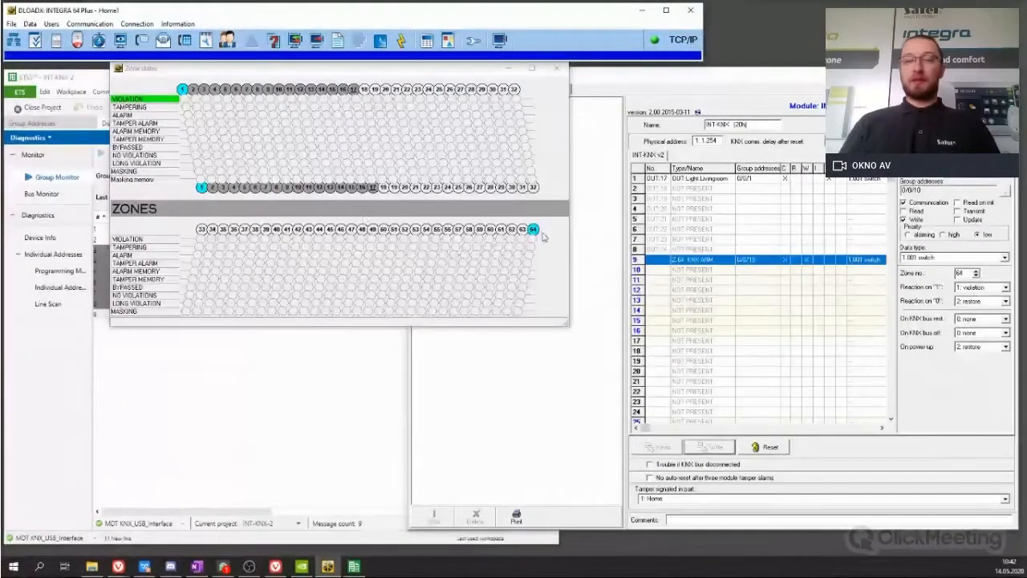
# - Move the Zone states window aside, switch to ETS5 and enter group address 0/0/10 in the Group Monitor
pyautogui.moveTo(416, 74); pyautogui.dragTo(533, 214)
pyautogui.click(289, 351)
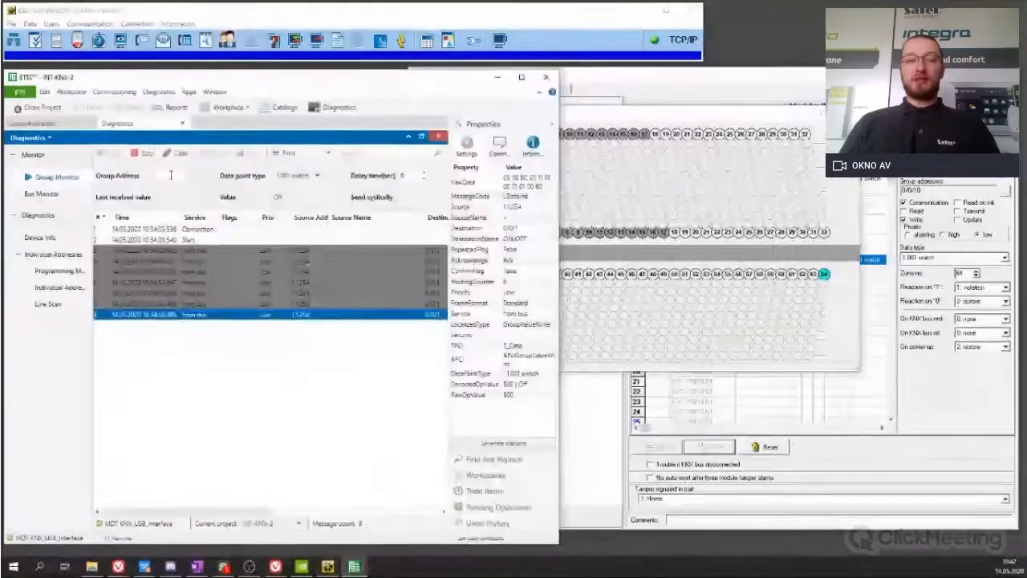
pyautogui.click(172, 175)
pyautogui.write('0/')
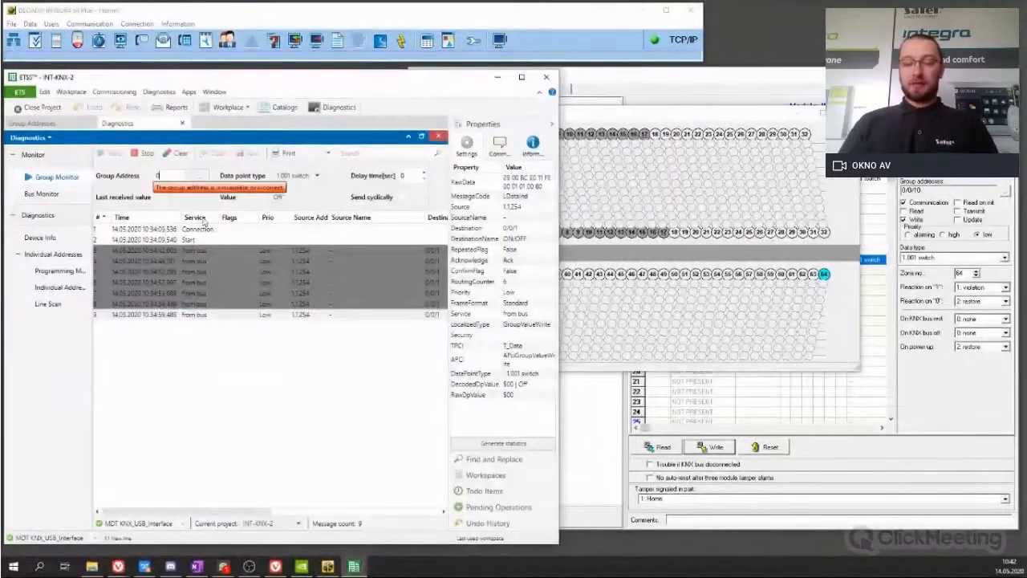
pyautogui.write('0/10')
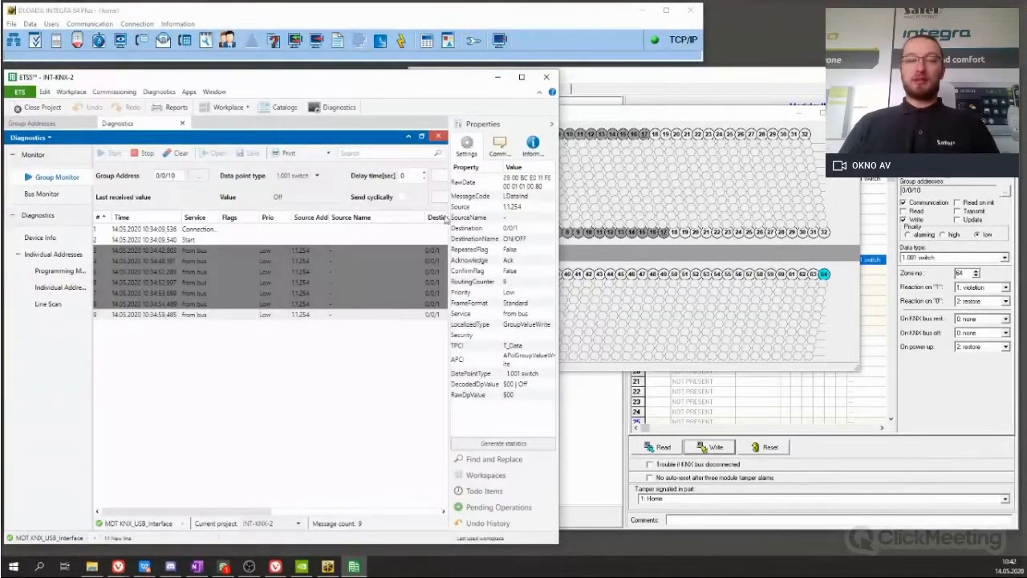
# - Widen the ETS5 window to reach the group functions and set the telegram value to On
pyautogui.moveTo(535, 217); pyautogui.dragTo(784, 217)
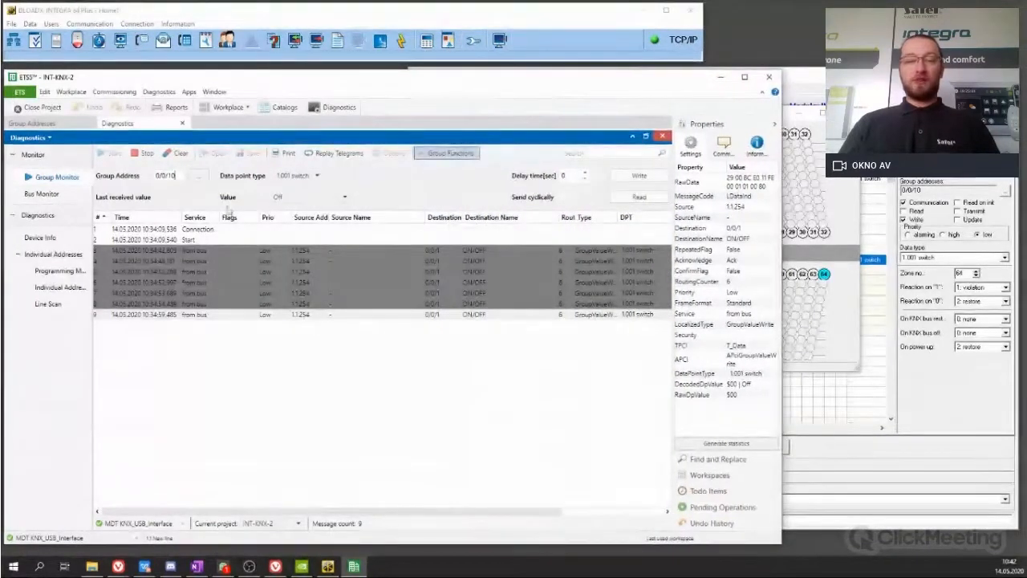
pyautogui.click(291, 201)
pyautogui.click(281, 220)
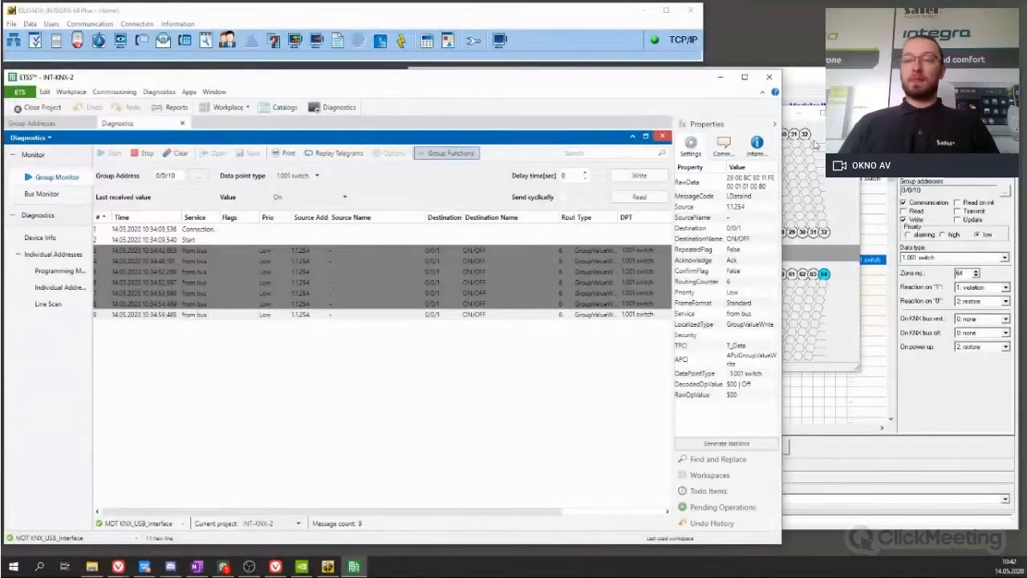
# - Send the On telegram to group address 0/0/10 and bring the Zone states window forward to check zone 64
pyautogui.click(638, 176)
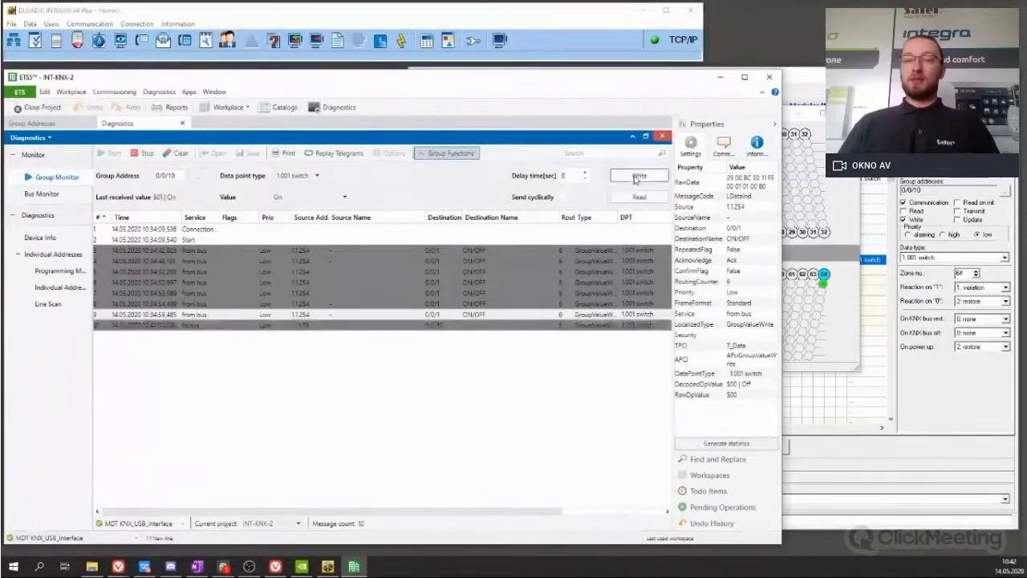
pyautogui.click(822, 287)
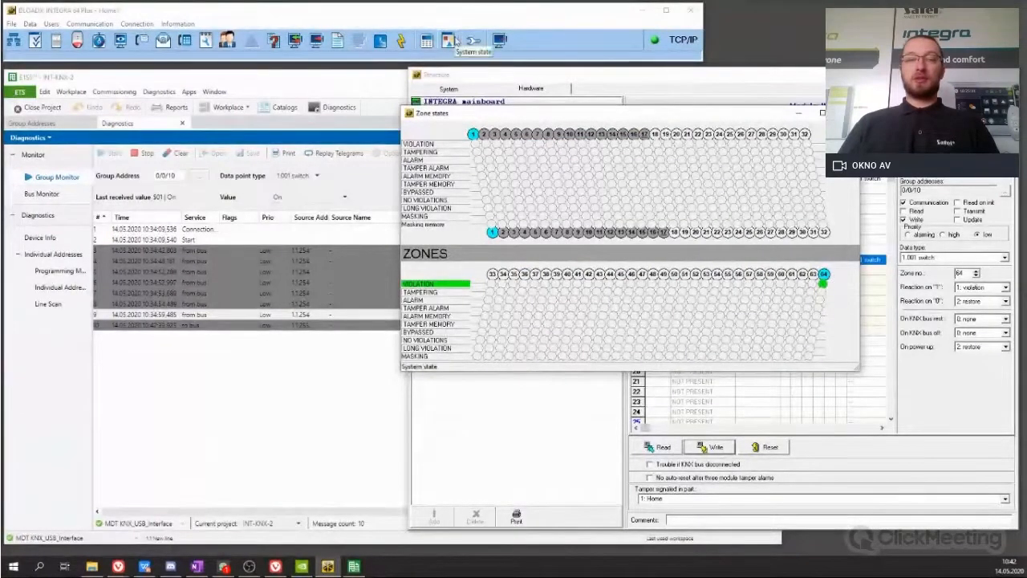
# - Switch to DLOADX's virtual keypad, disarm the system by entering the user code, and close the keypad
pyautogui.click(431, 41)
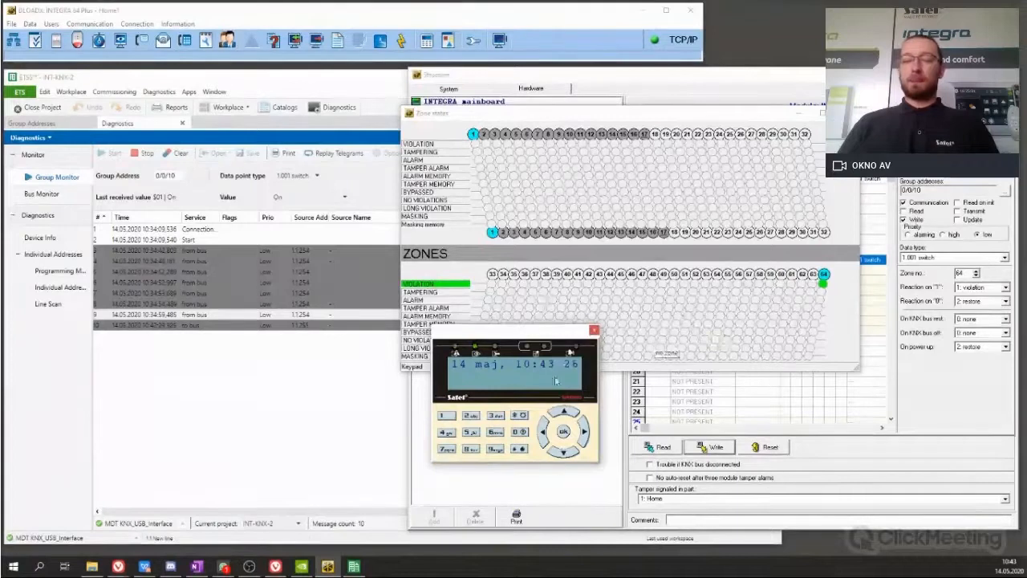
pyautogui.click(448, 418)
pyautogui.click(447, 417)
pyautogui.click(448, 417)
pyautogui.click(448, 417)
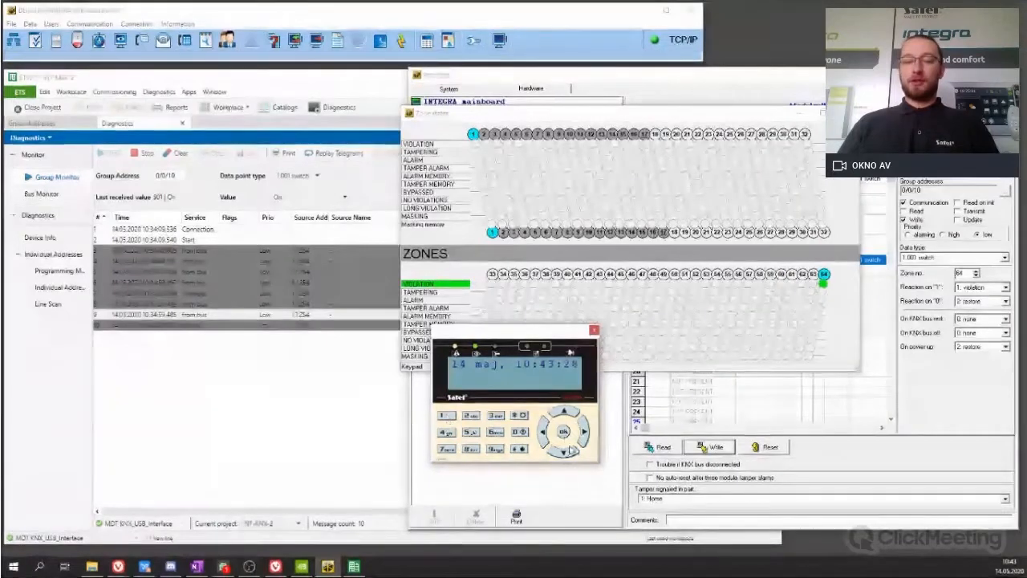
pyautogui.click(564, 434)
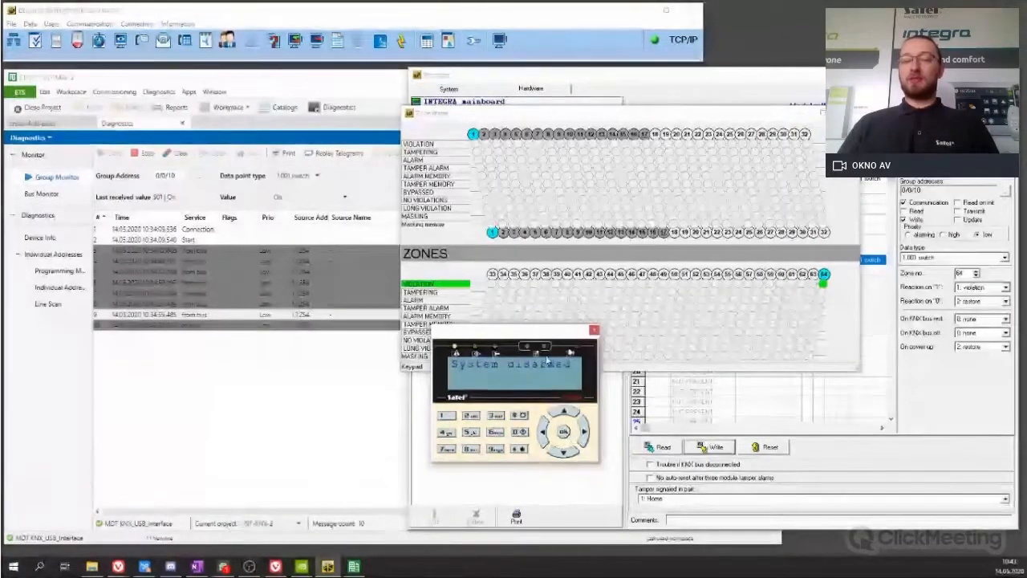
pyautogui.click(593, 330)
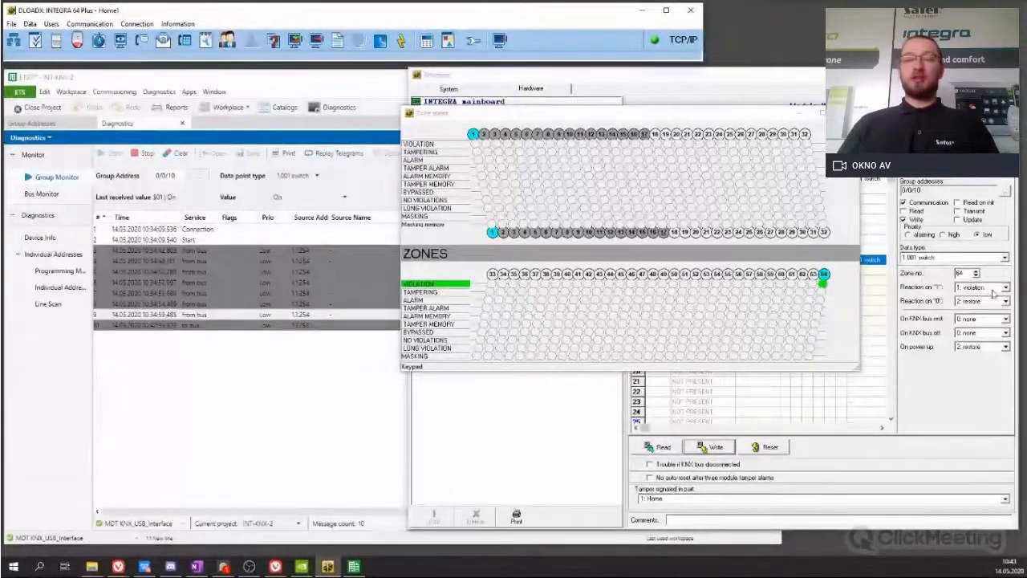
# - Switch to ETS5, send an Off telegram to 0/0/10, and return to the Zone states window to check zone 64
pyautogui.click(338, 391)
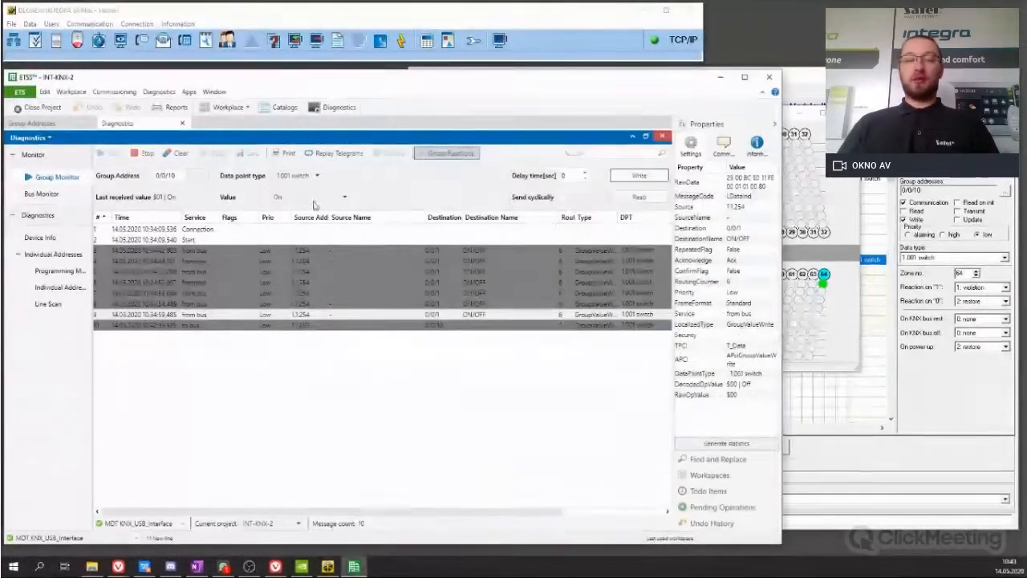
pyautogui.click(309, 196)
pyautogui.click(306, 214)
pyautogui.click(639, 175)
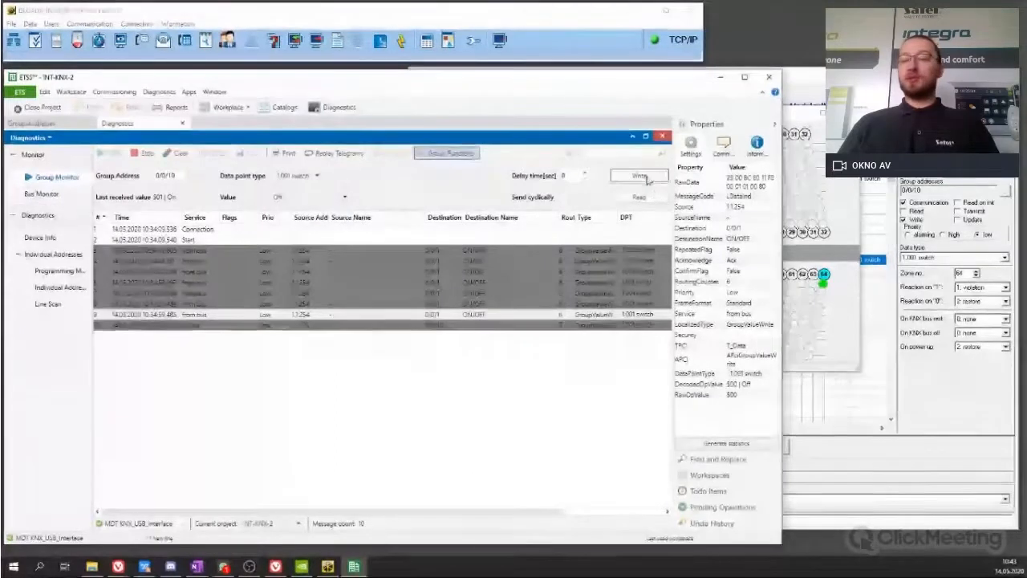
pyautogui.click(779, 275)
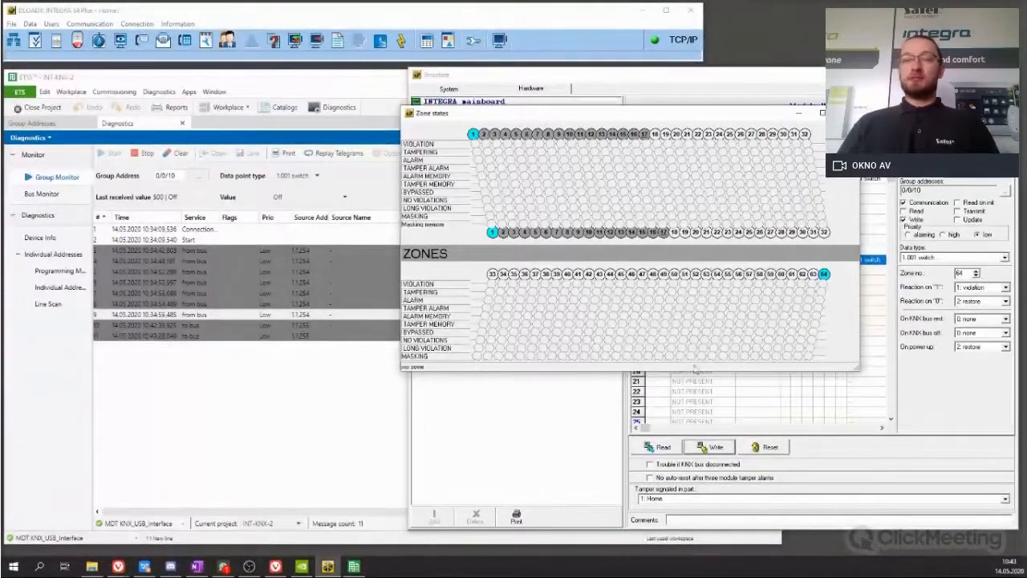
# - Minimise the Zone states window and rearrange the Structure window so the INT-KNX object settings are fully accessible
pyautogui.click(805, 114)
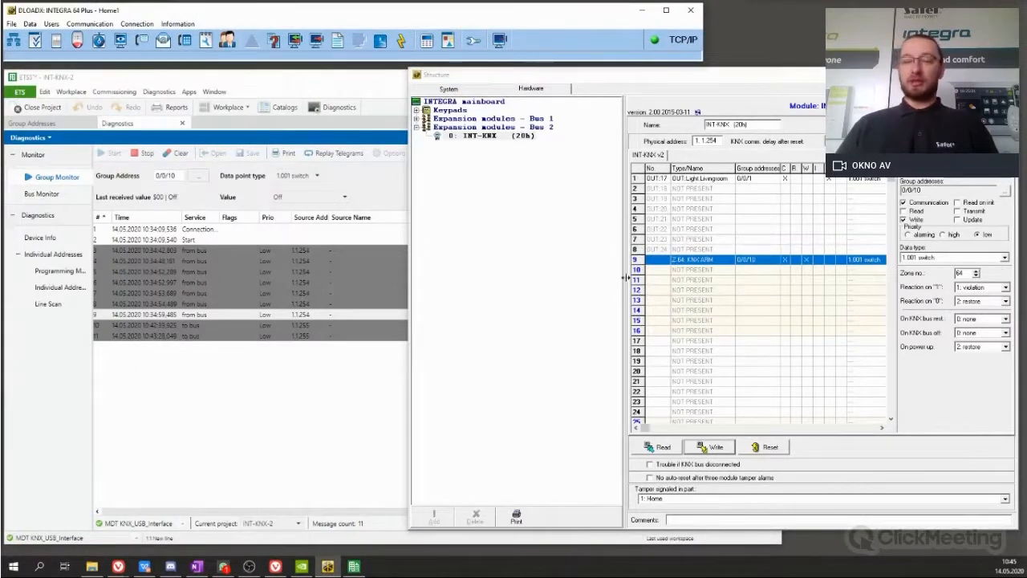
pyautogui.moveTo(624, 277); pyautogui.dragTo(600, 277)
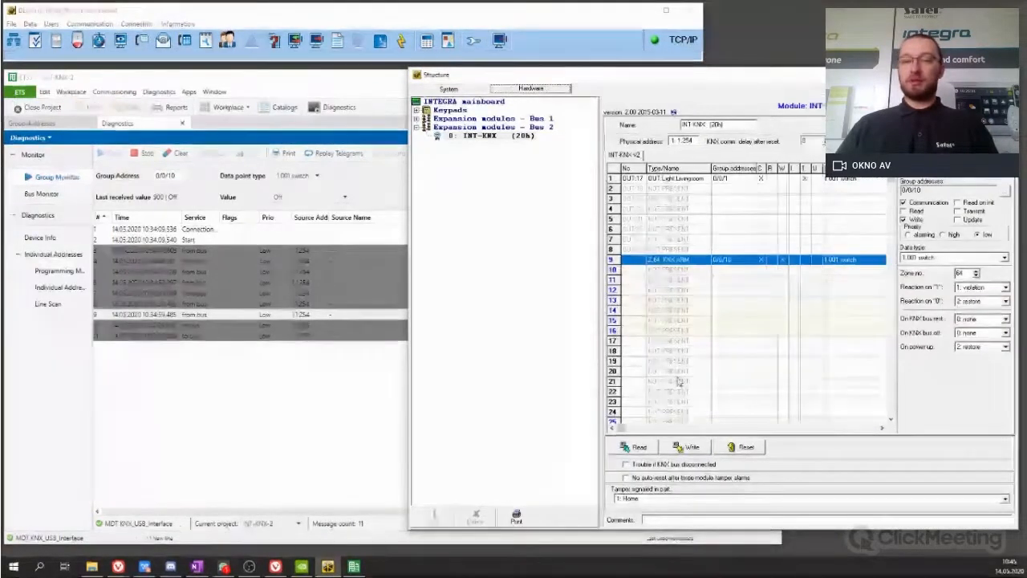
pyautogui.moveTo(777, 82); pyautogui.dragTo(656, 83)
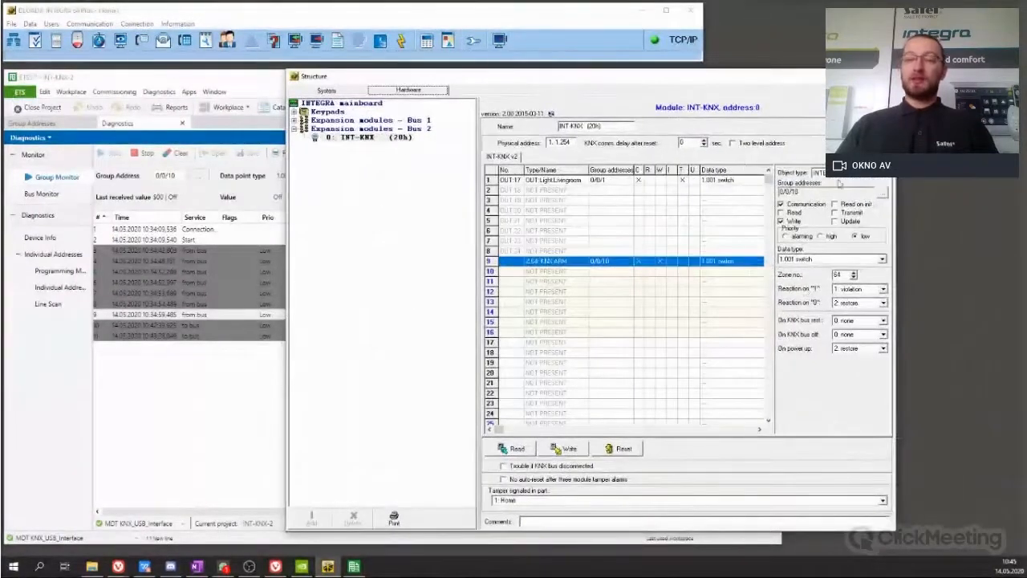
# - Set INT-KNX object 10 to the virtual macro type and add group address 0/0/1 to it
pyautogui.click(528, 273)
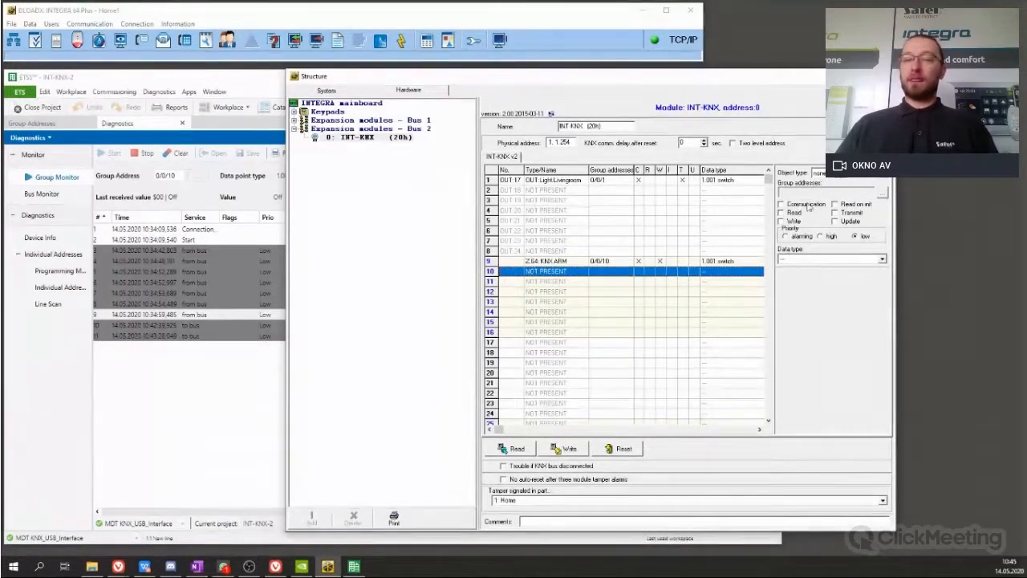
pyautogui.click(874, 179)
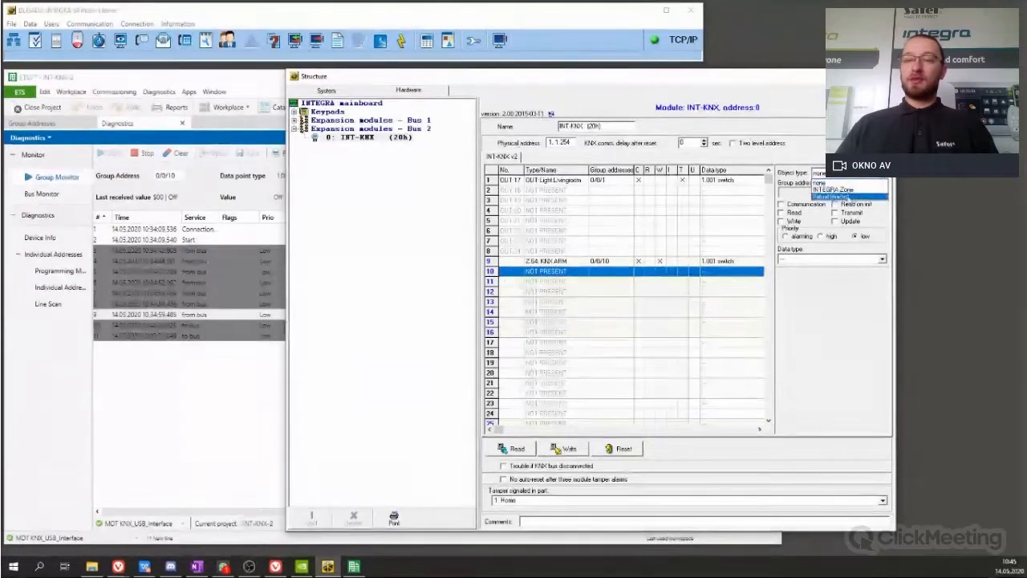
pyautogui.click(835, 196)
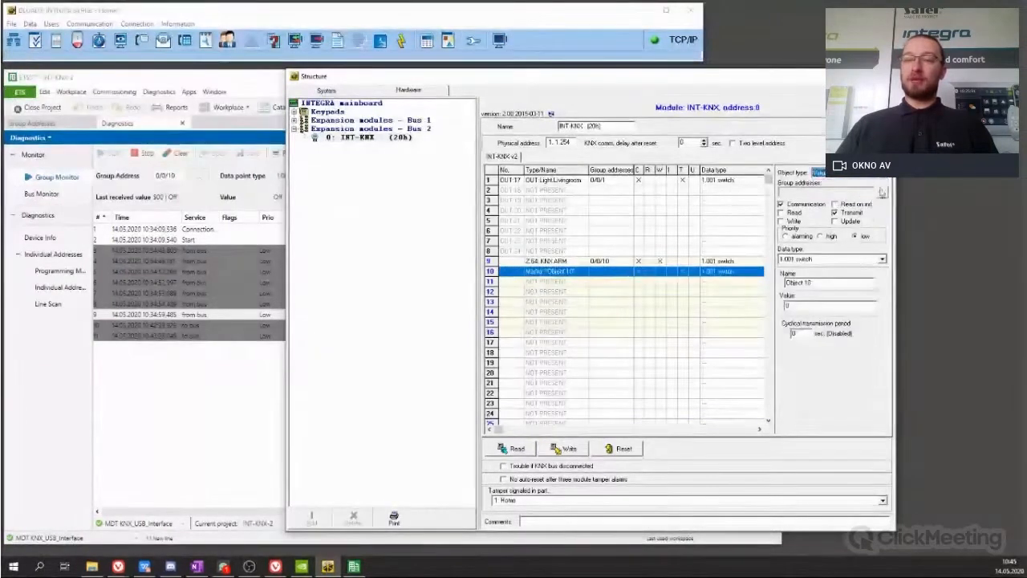
pyautogui.click(884, 194)
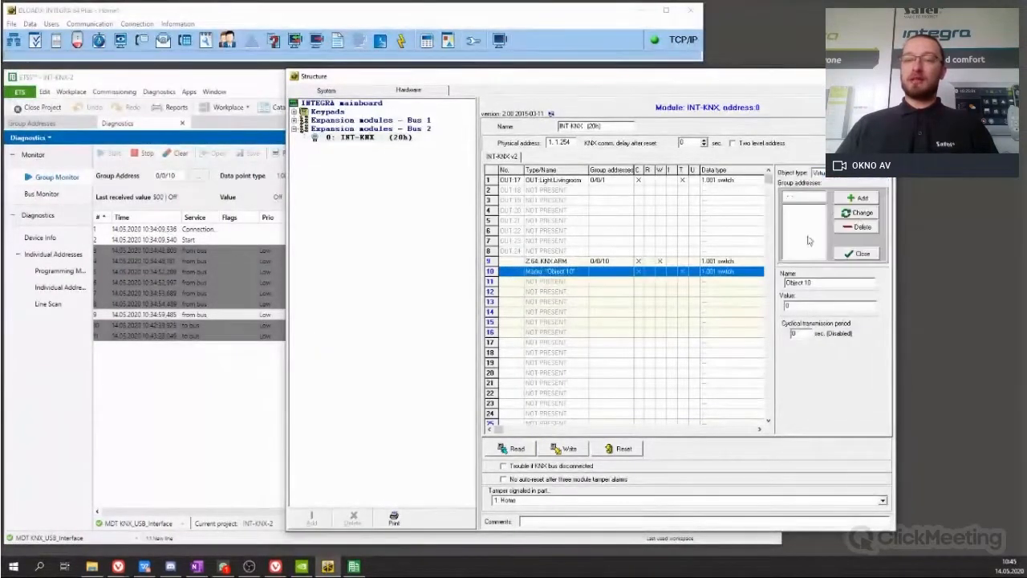
pyautogui.click(806, 197)
pyautogui.write('00001')
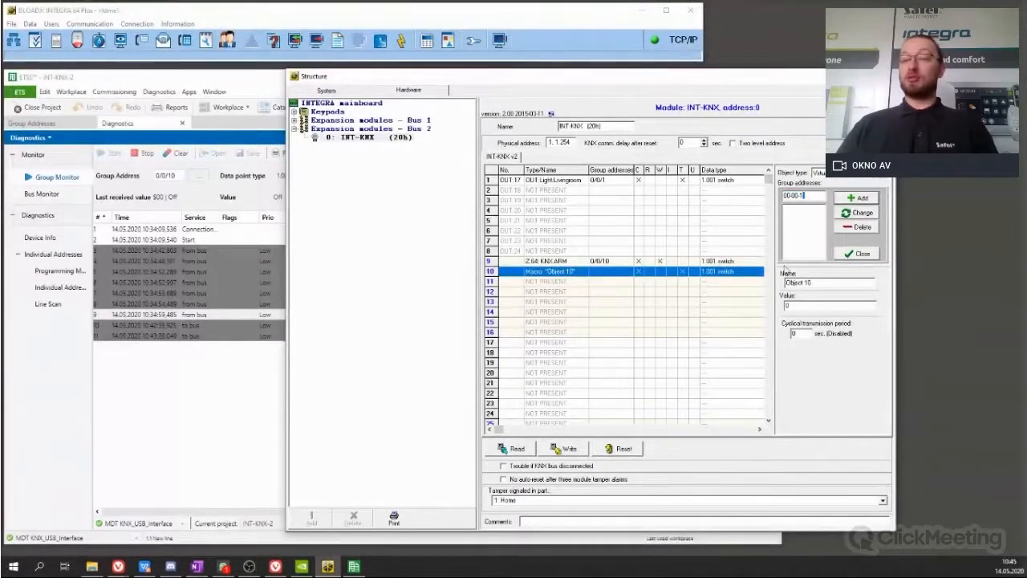
pyautogui.click(859, 198)
pyautogui.click(844, 256)
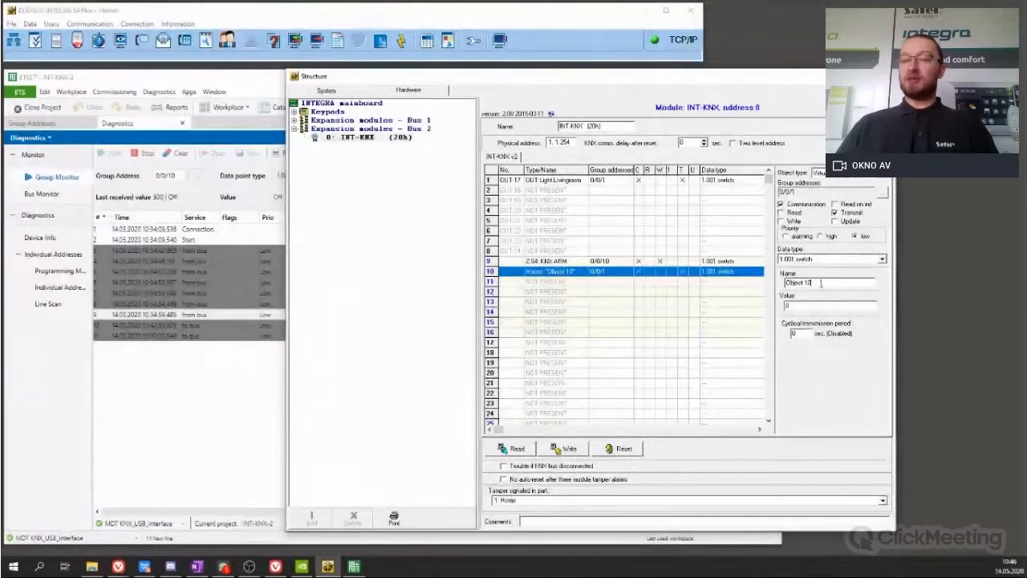
# - Name the macro object "KNX lights" and write the settings to the panel and the INT-KNX module
pyautogui.moveTo(820, 283); pyautogui.dragTo(775, 346)
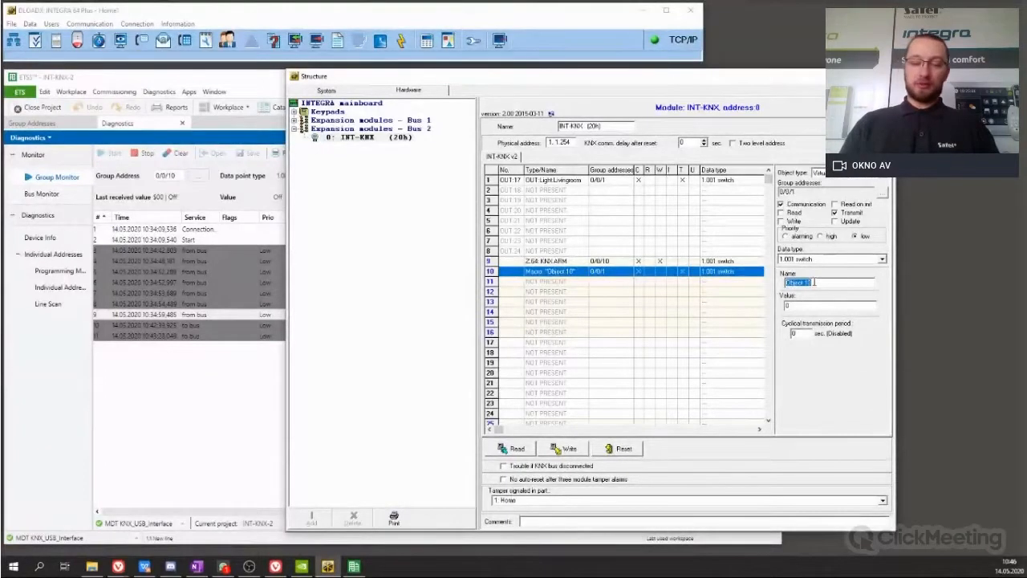
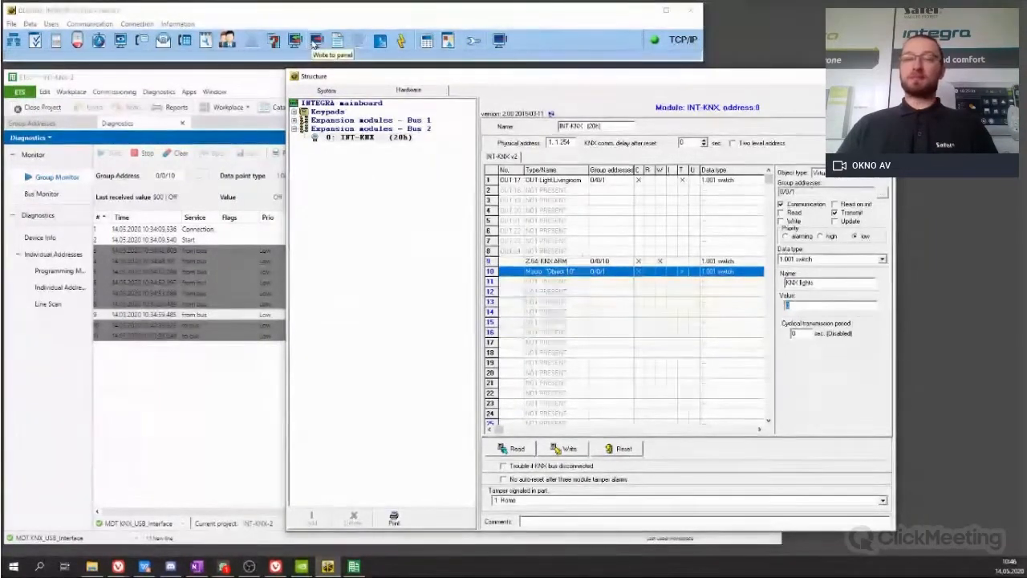
pyautogui.click(314, 46)
pyautogui.click(516, 313)
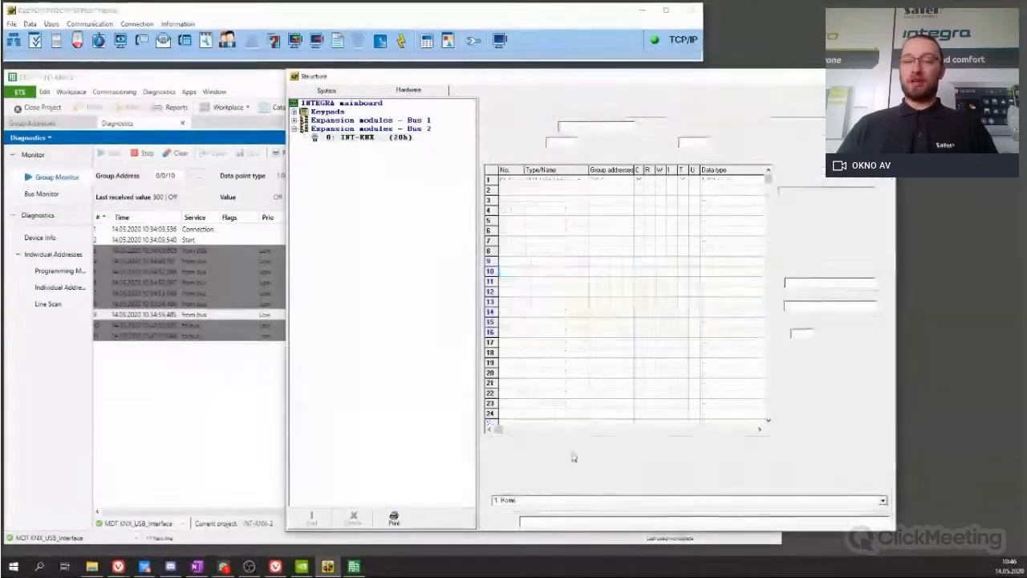
pyautogui.click(565, 448)
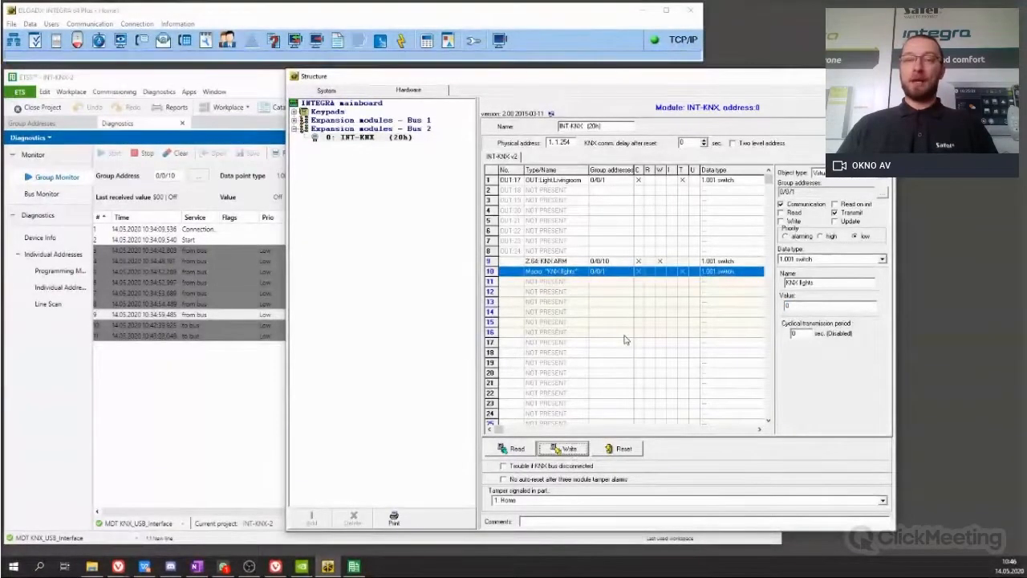
# - Open the macro command definitions of the GUARDX/INTEGRA CONTROL keypad under the ETHM-1 module
pyautogui.click(294, 112)
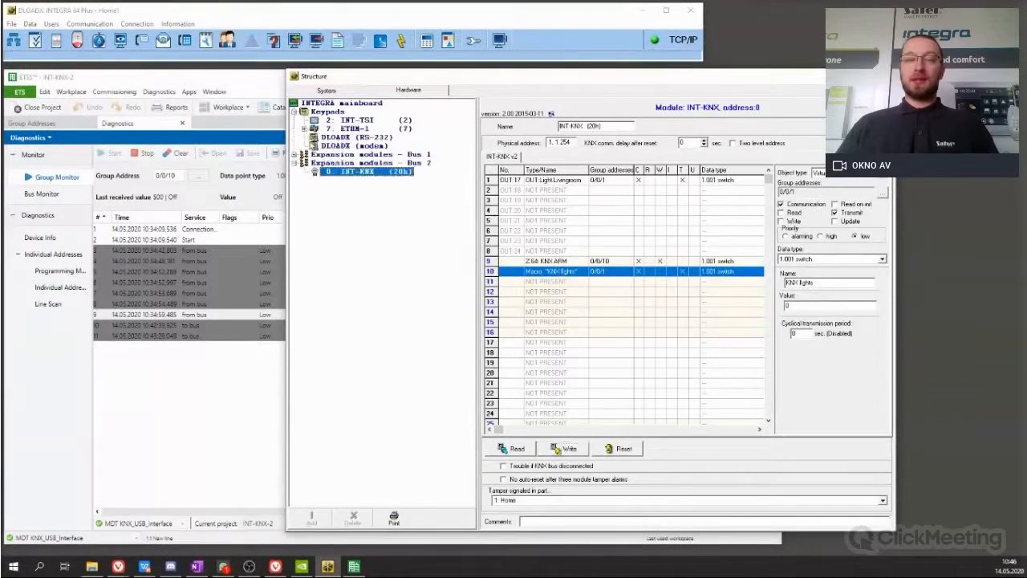
pyautogui.doubleClick(345, 128)
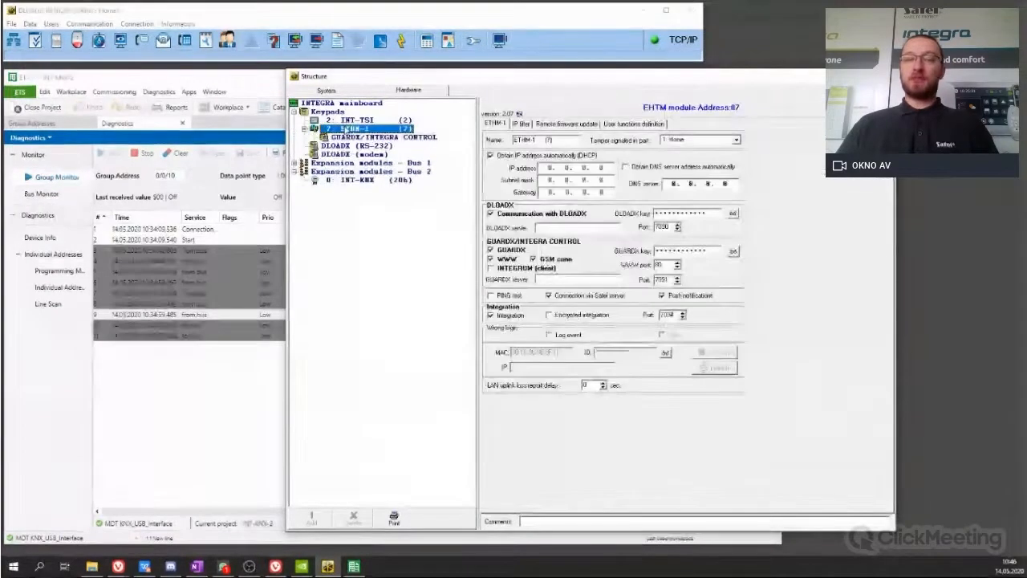
pyautogui.click(357, 138)
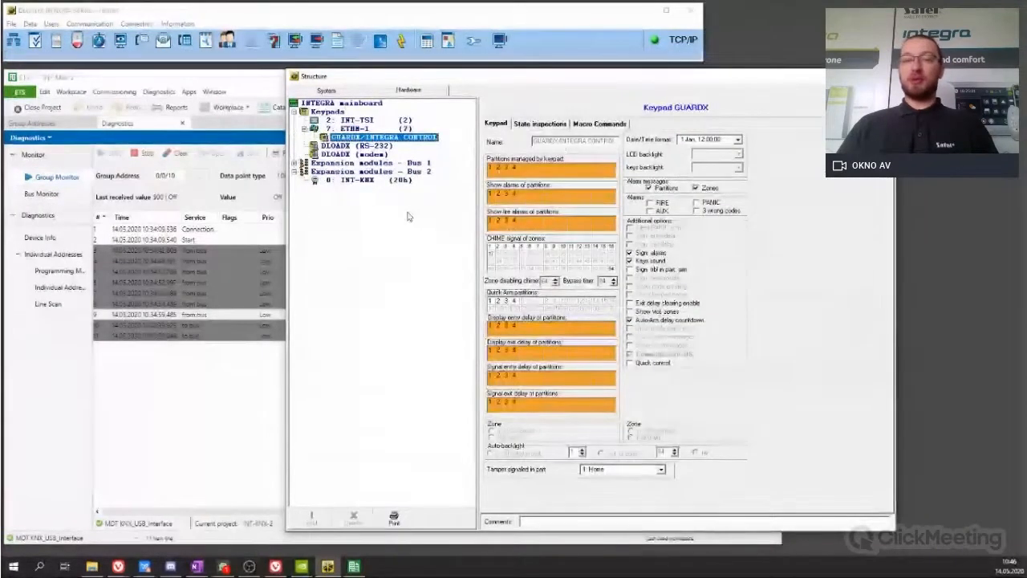
pyautogui.click(595, 123)
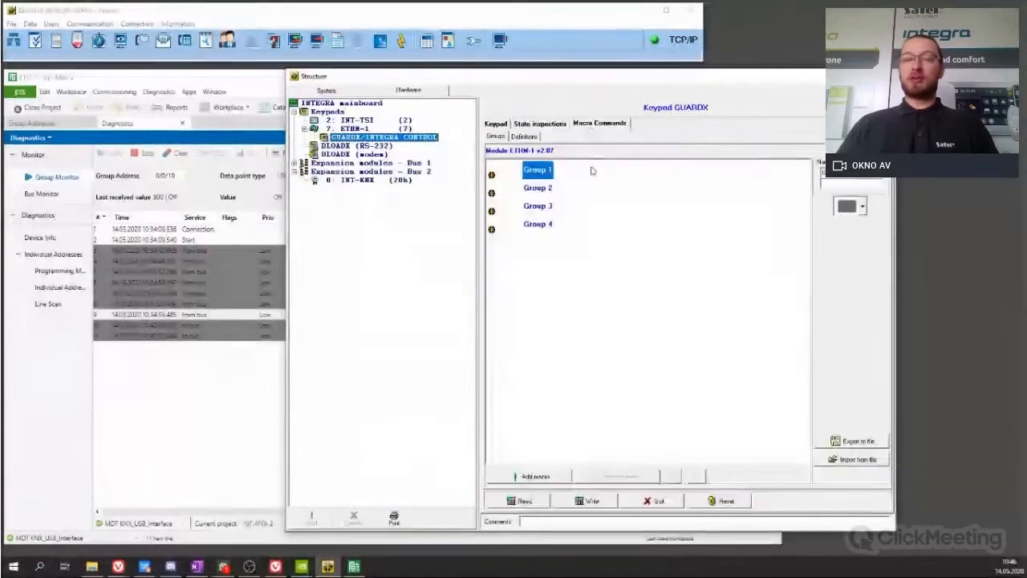
pyautogui.click(525, 137)
# - Create a new macro and name it "KNXLight"
pyautogui.click(554, 345)
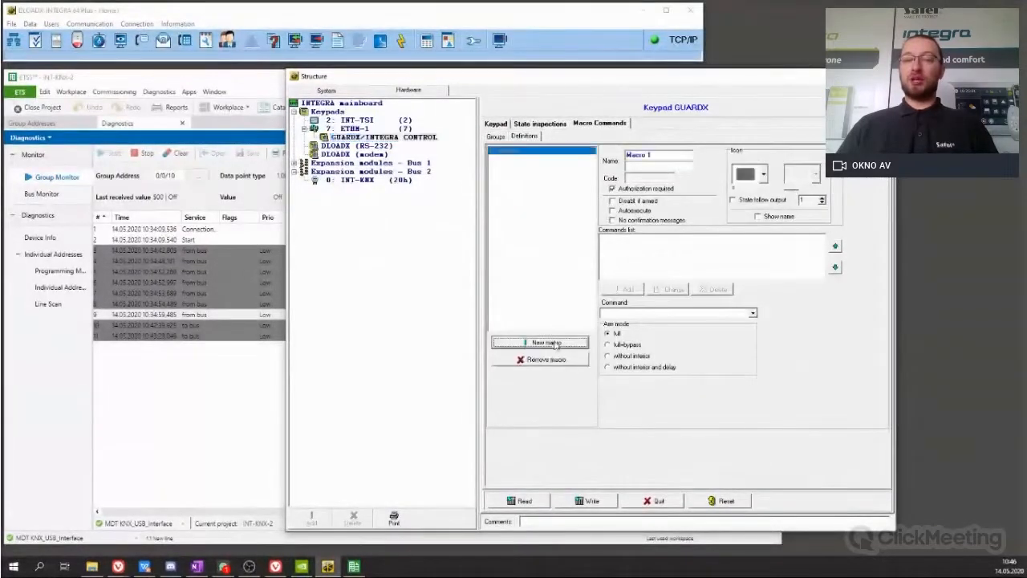
pyautogui.write('KN')
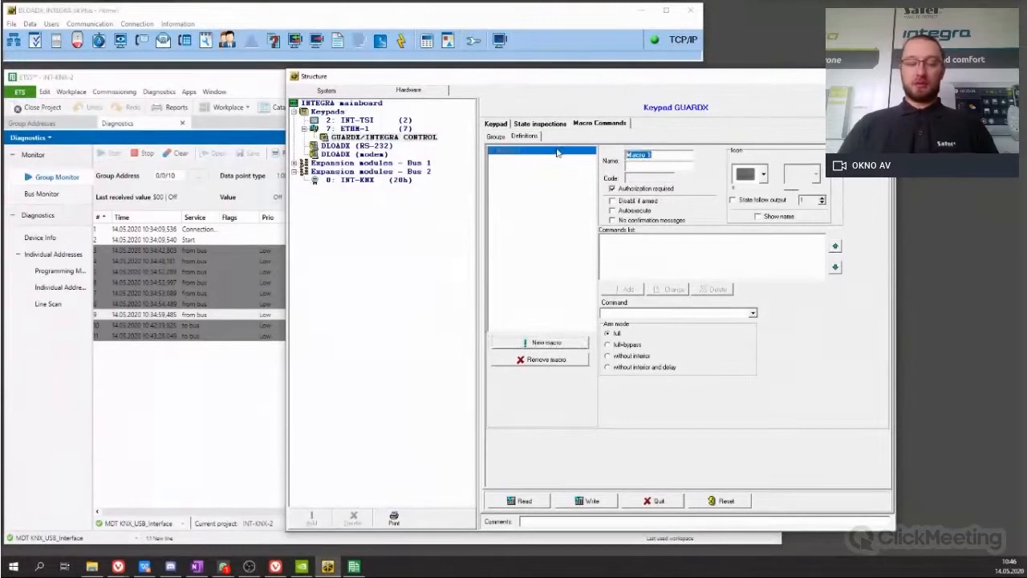
pyautogui.write('X Lig')
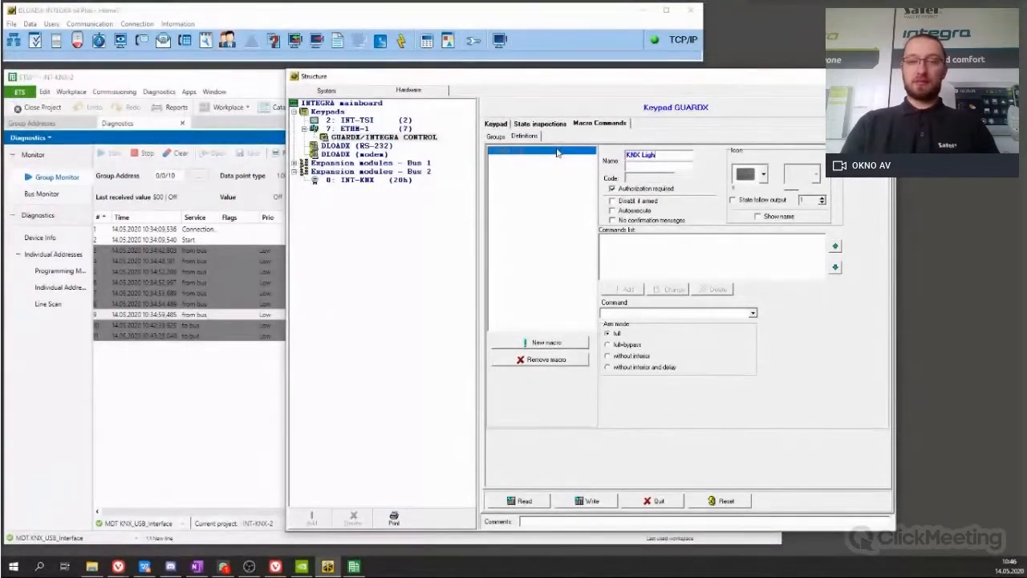
pyautogui.write('h')
pyautogui.press('BackSpace')
pyautogui.press('BackSpace')
pyautogui.press('BackSpace')
pyautogui.press('BackSpace')
pyautogui.press('BackSpace')
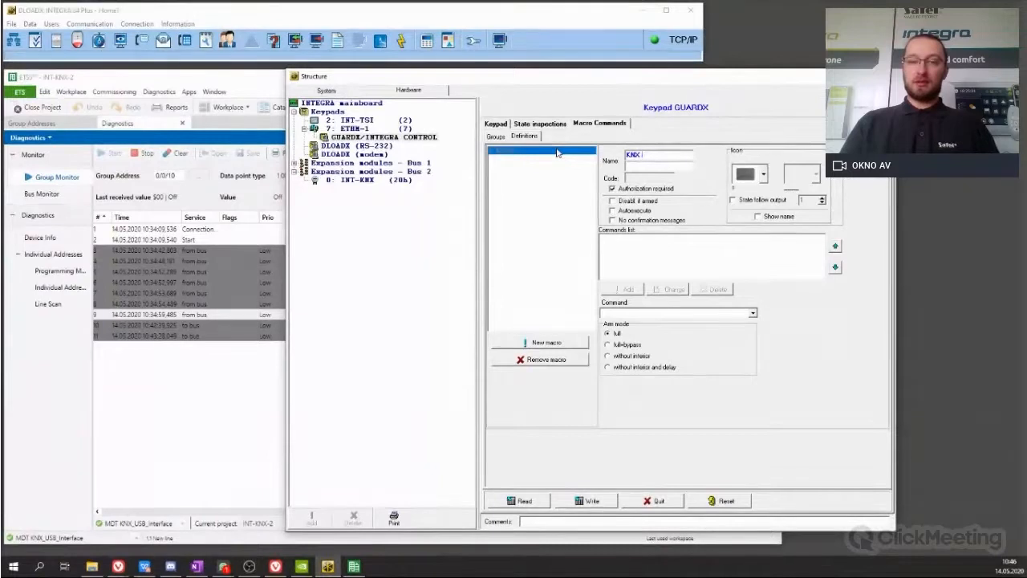
pyautogui.write('Light')
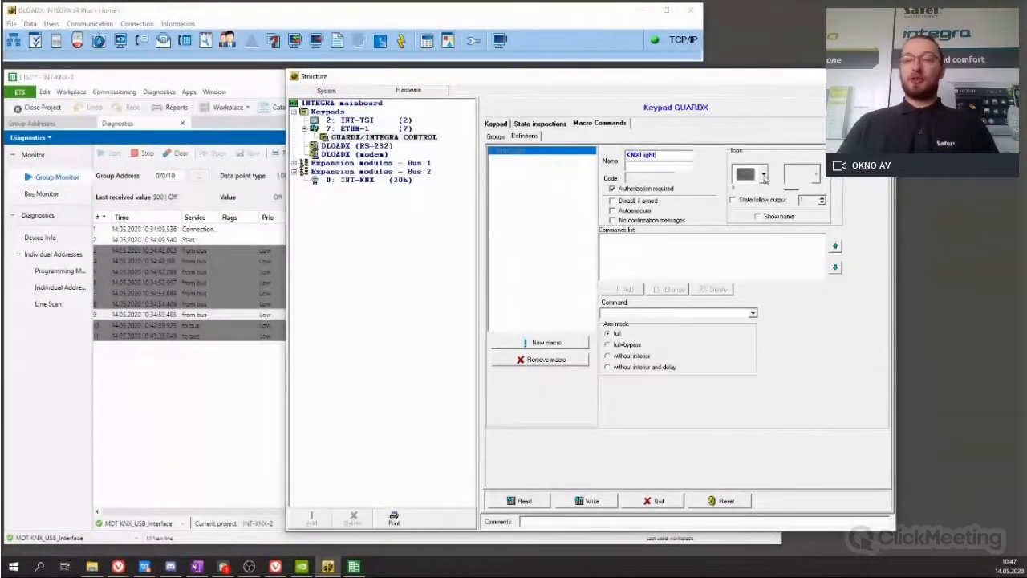
# - Assign the yellow light bulb with switch icon to the KNXLight macro, keeping authorization required
pyautogui.click(764, 174)
pyautogui.scroll(-5, 754, 313)
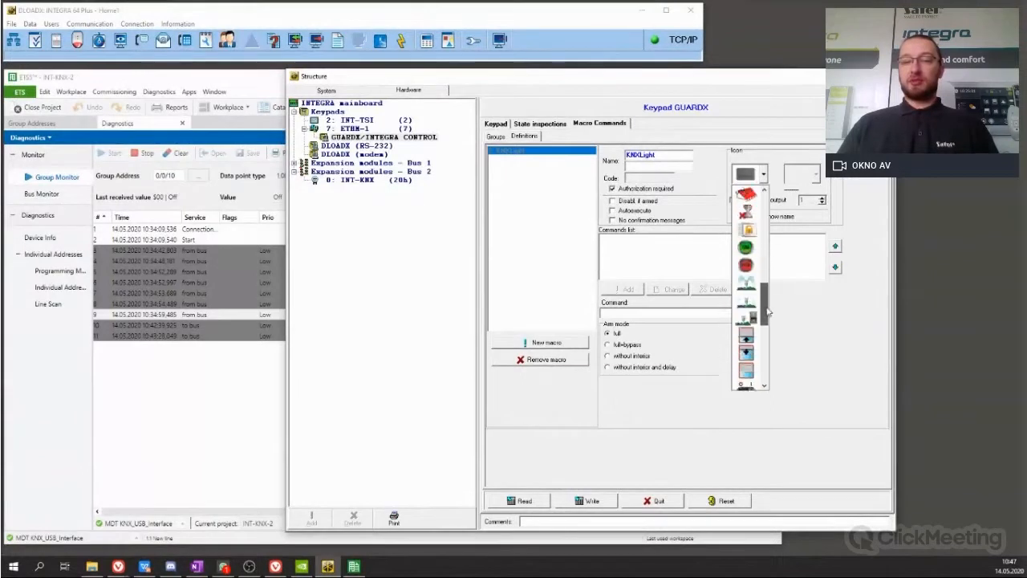
pyautogui.scroll(-5, 762, 309)
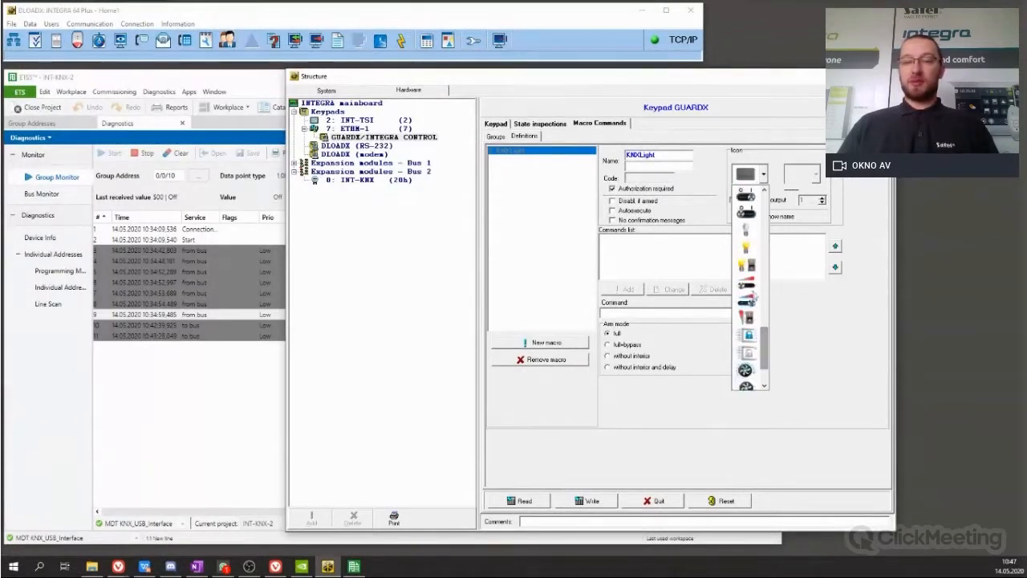
pyautogui.click(754, 295)
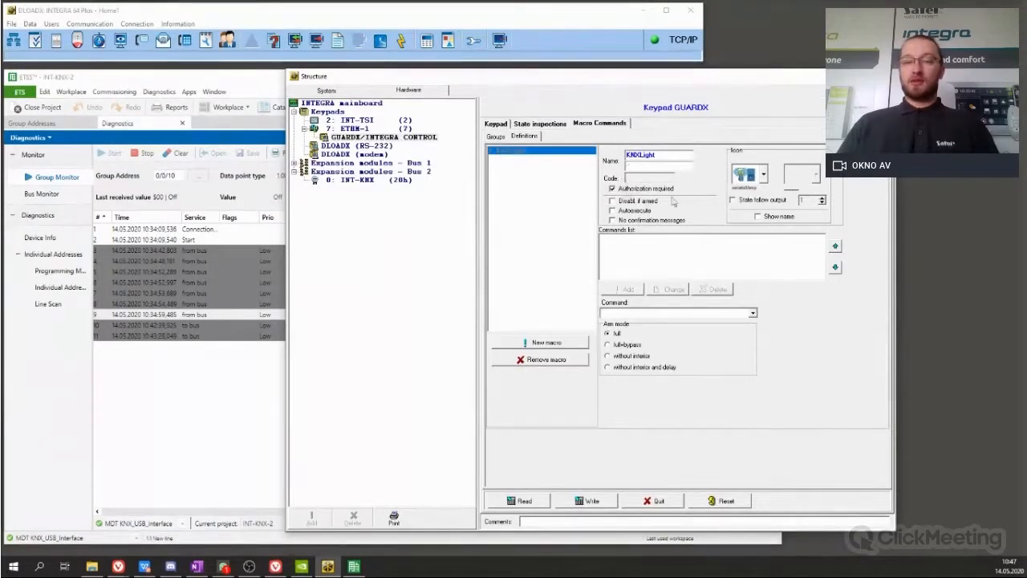
pyautogui.click(648, 190)
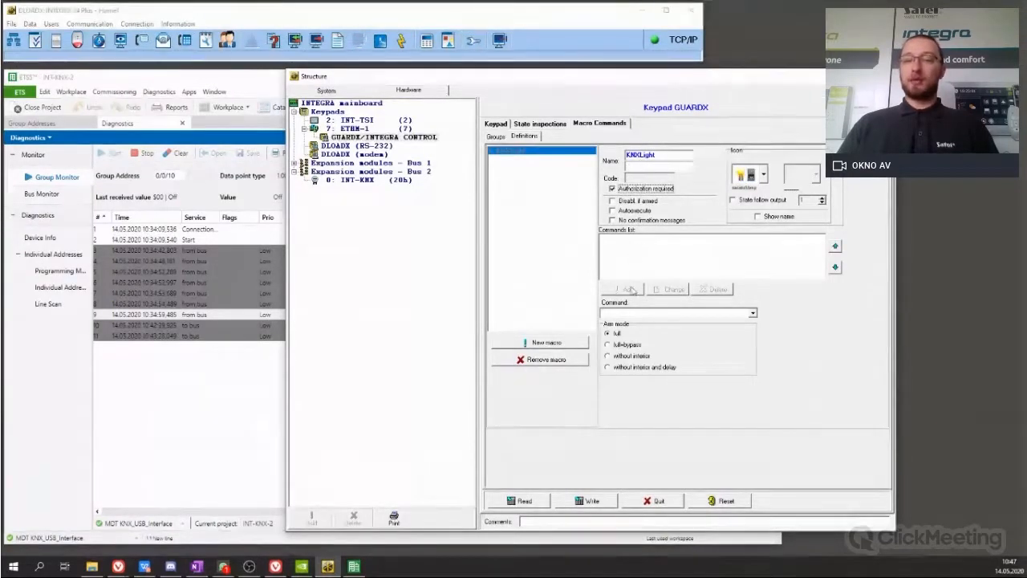
# - Choose the KNX telegram (v2) command for the KNXLight macro, using module 32: INT-KNX (20h)
pyautogui.click(662, 267)
pyautogui.click(635, 315)
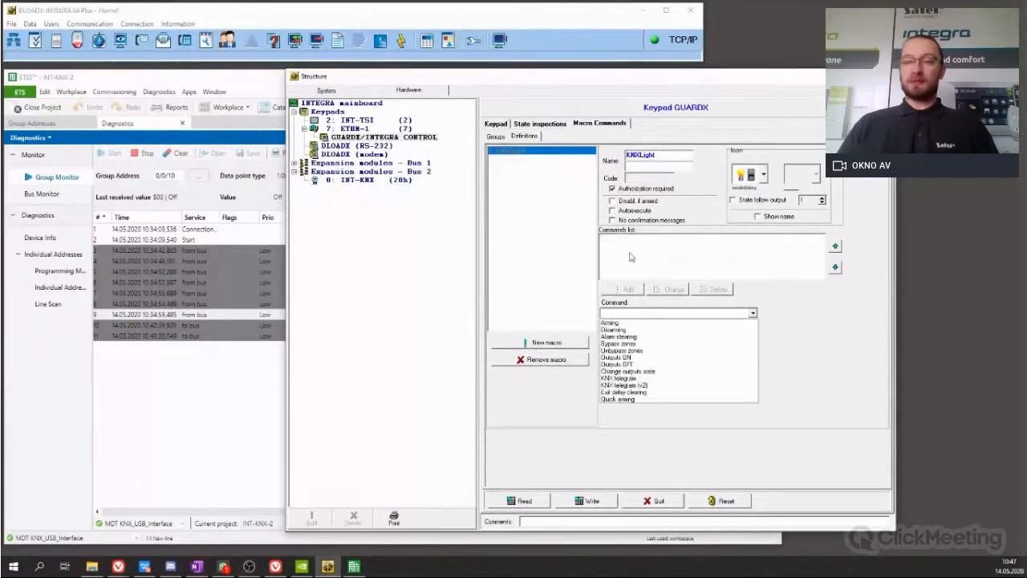
pyautogui.click(645, 387)
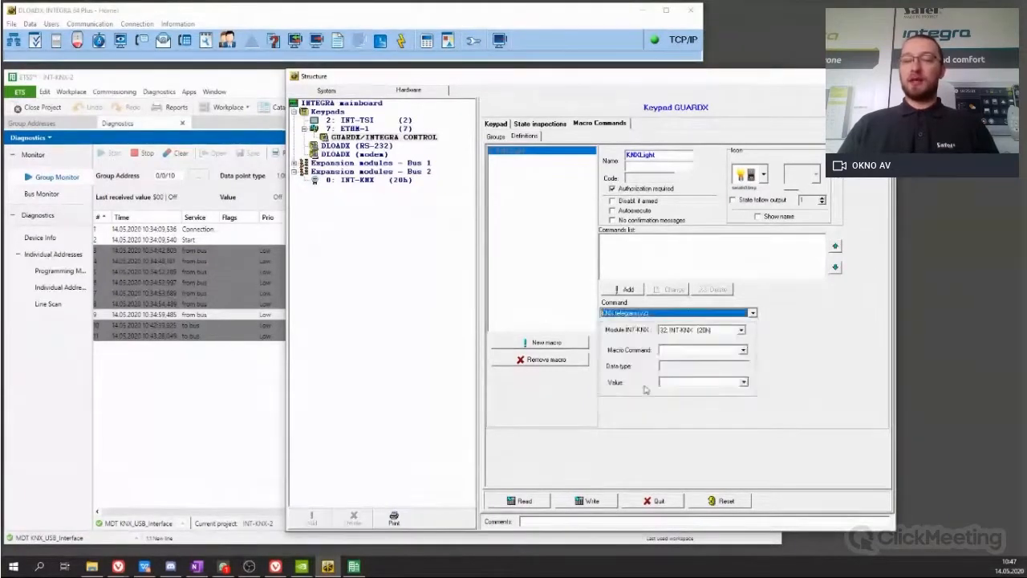
pyautogui.click(699, 330)
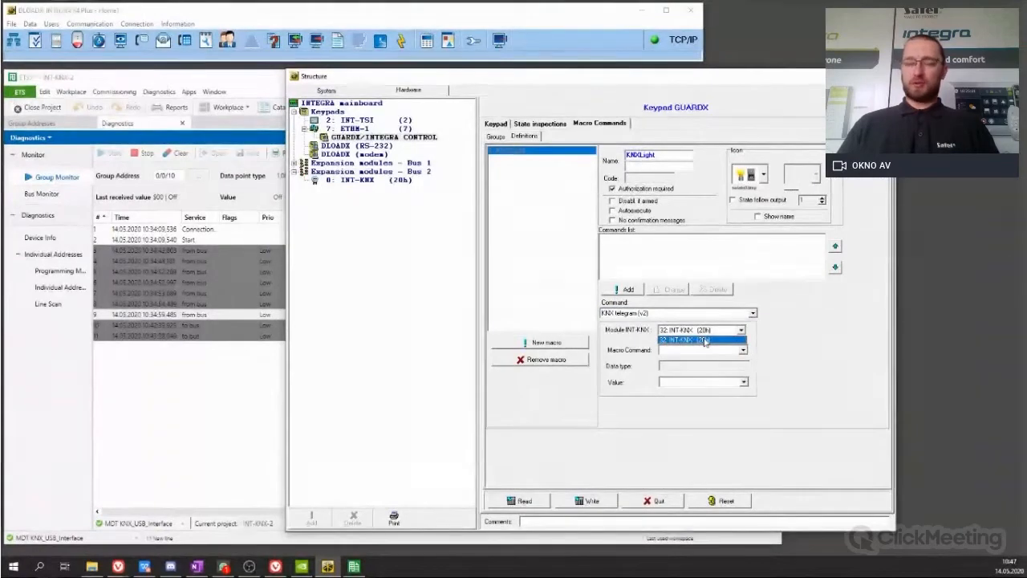
pyautogui.click(704, 341)
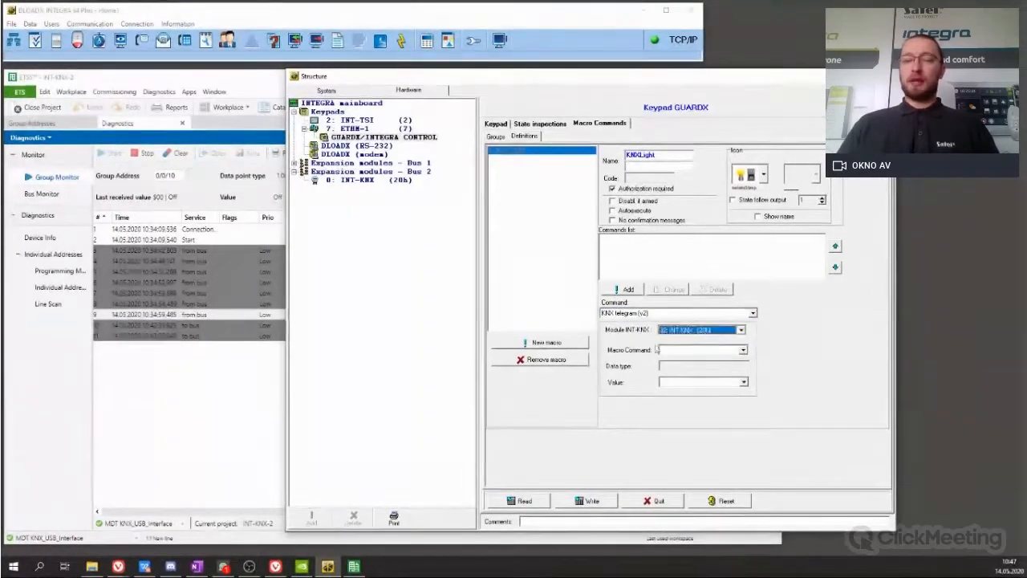
# - Select the macro object "KNX lights", set the telegram value to 1 and add the command to the KNXLight macro
pyautogui.click(744, 354)
pyautogui.click(744, 353)
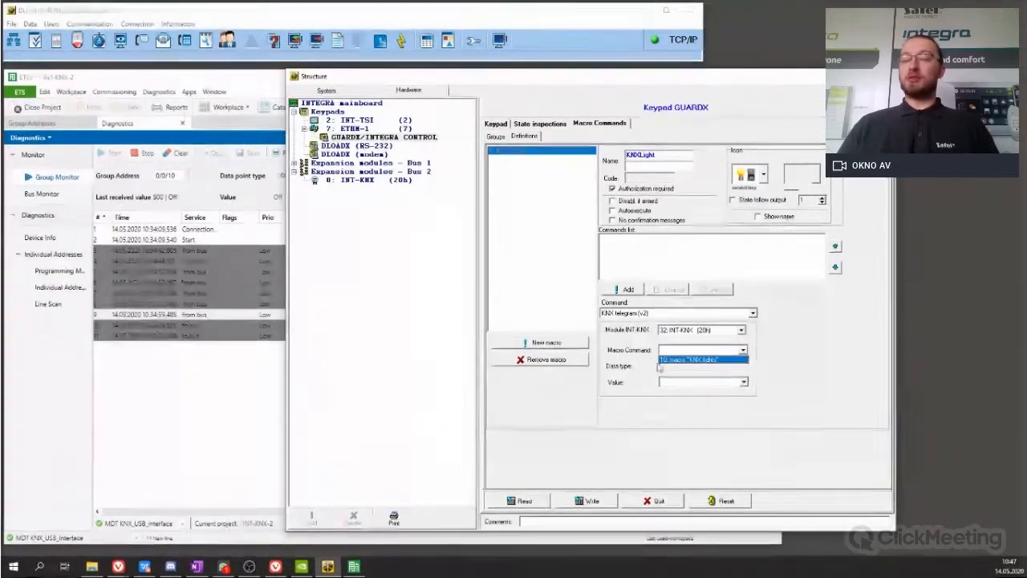
pyautogui.click(672, 360)
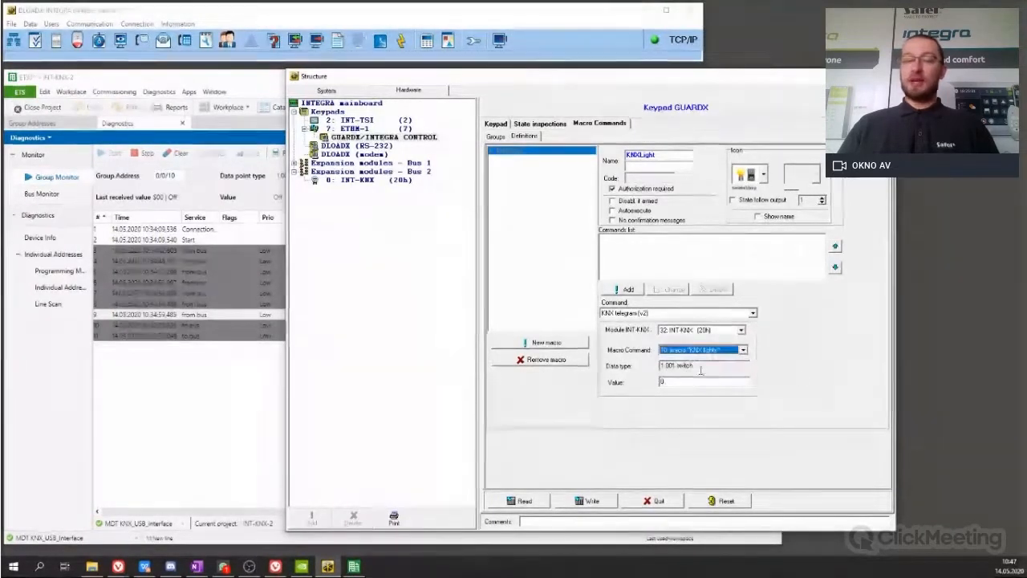
pyautogui.click(708, 365)
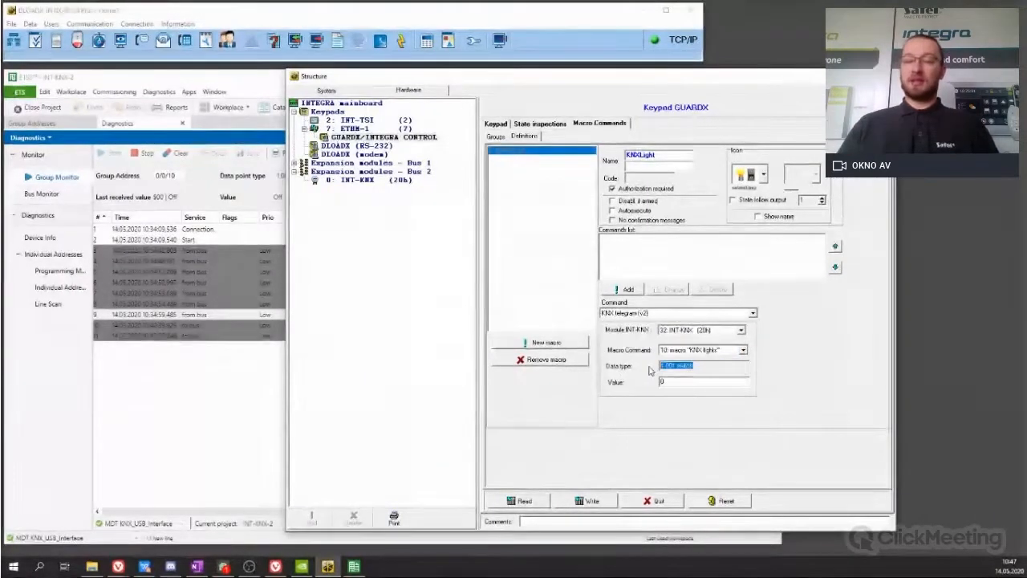
pyautogui.click(673, 382)
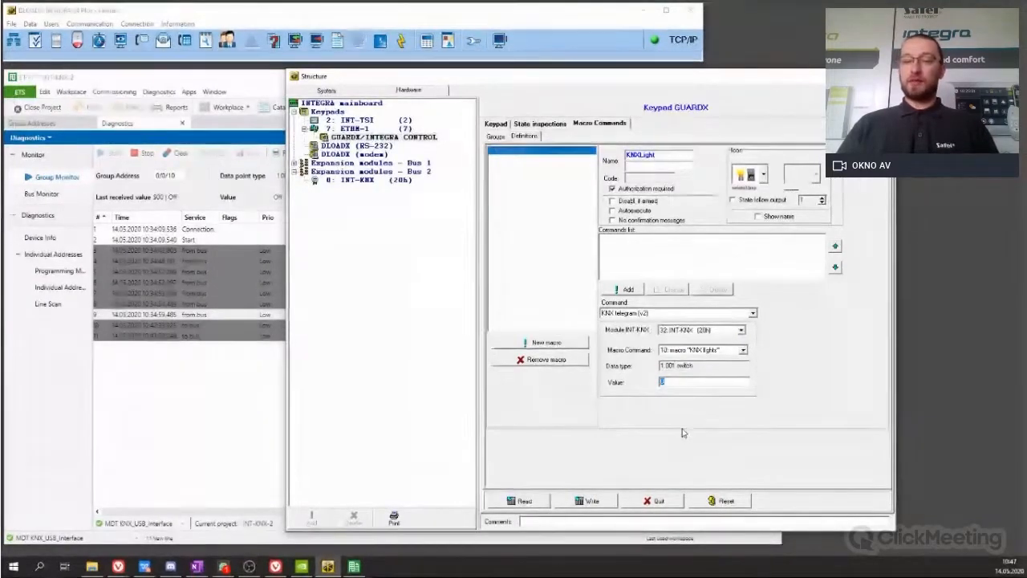
pyautogui.write('1')
pyautogui.click(627, 290)
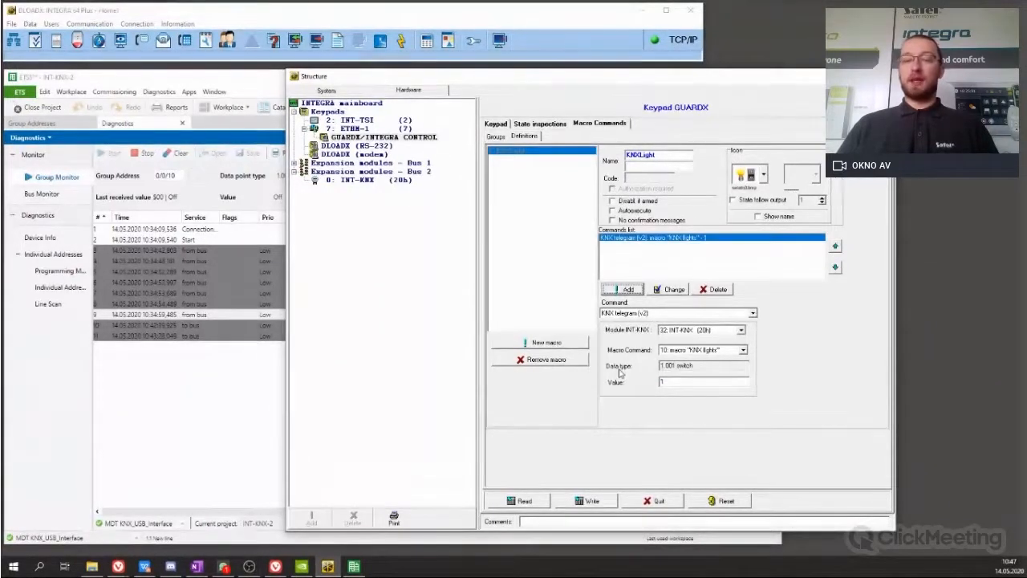
# - Create a second macro and rename the KNXLight macro to "KNXLigON"
pyautogui.click(546, 342)
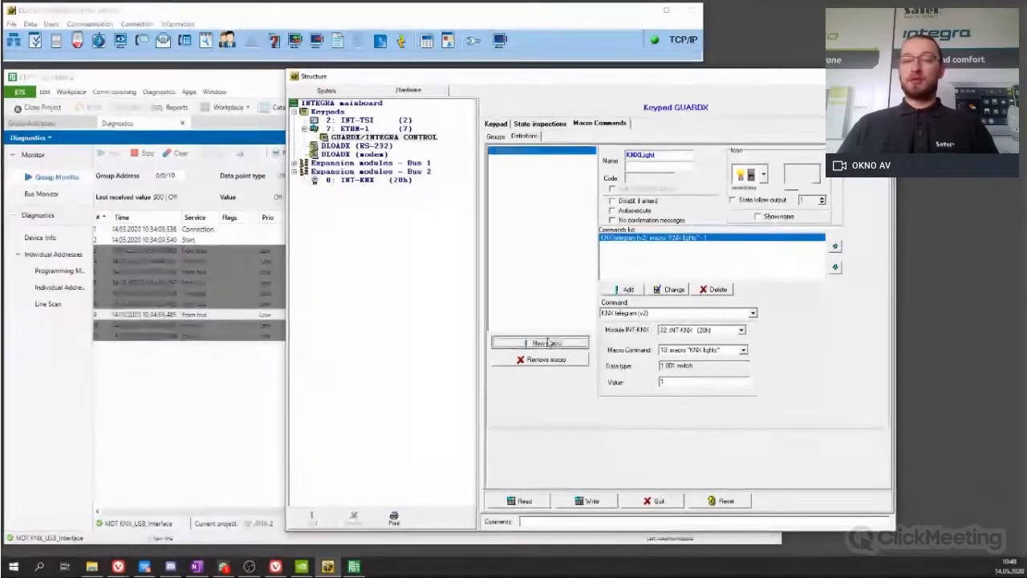
pyautogui.click(530, 150)
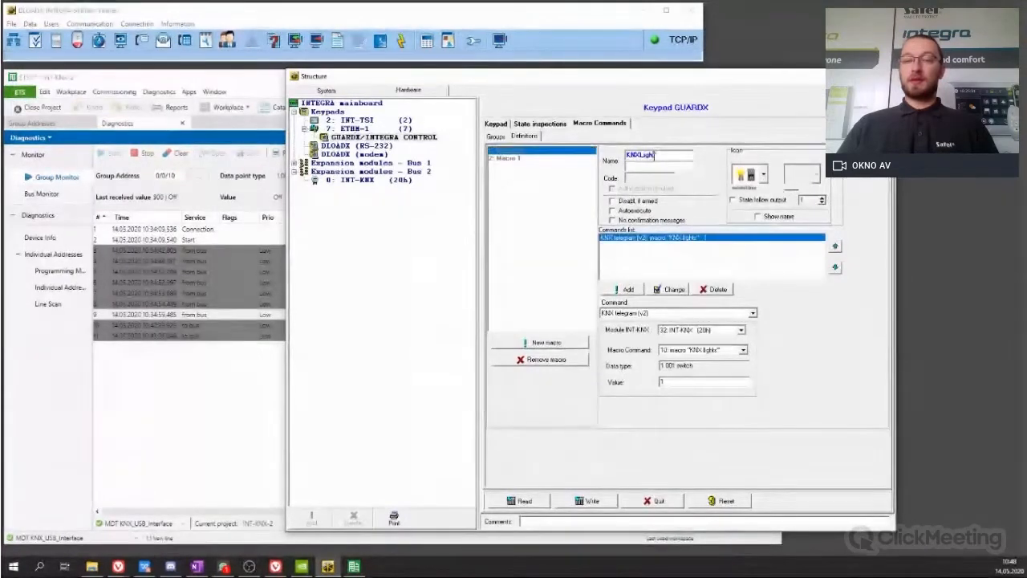
pyautogui.write('ON')
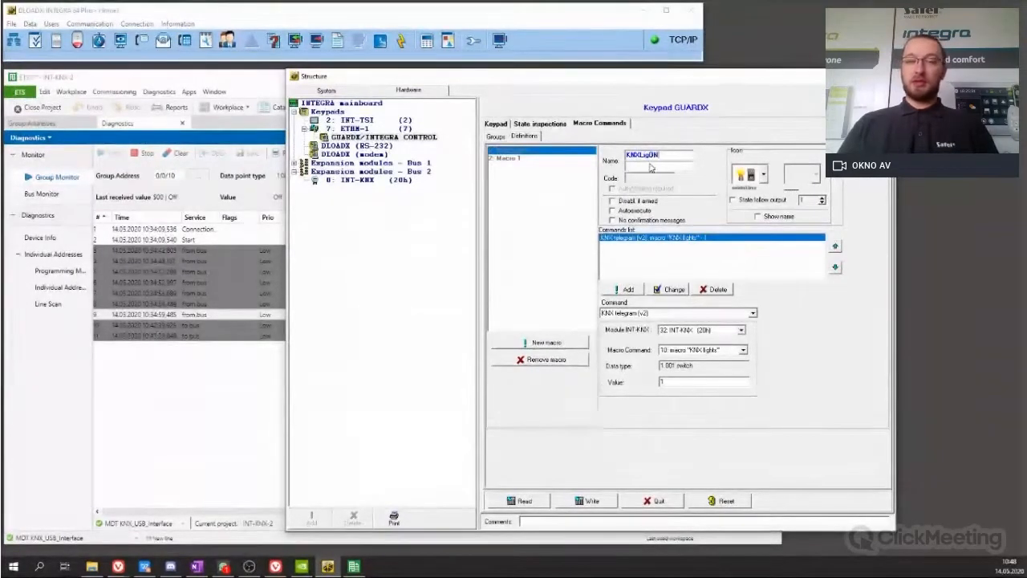
# - Name the second macro "KNXLig" on the first name line and "OFF" on the second
pyautogui.click(512, 159)
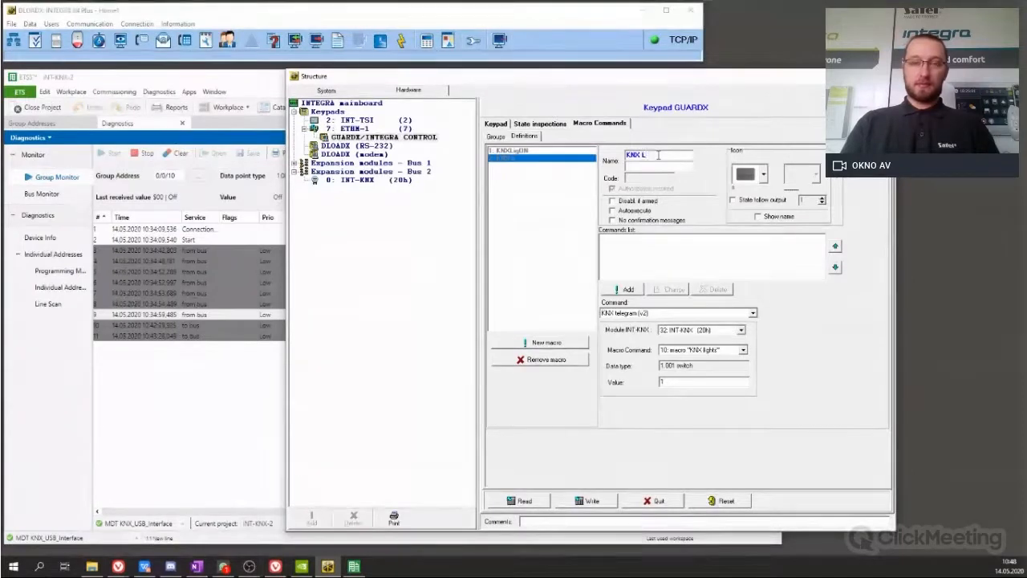
pyautogui.click(658, 154)
pyautogui.write('KNXLig')
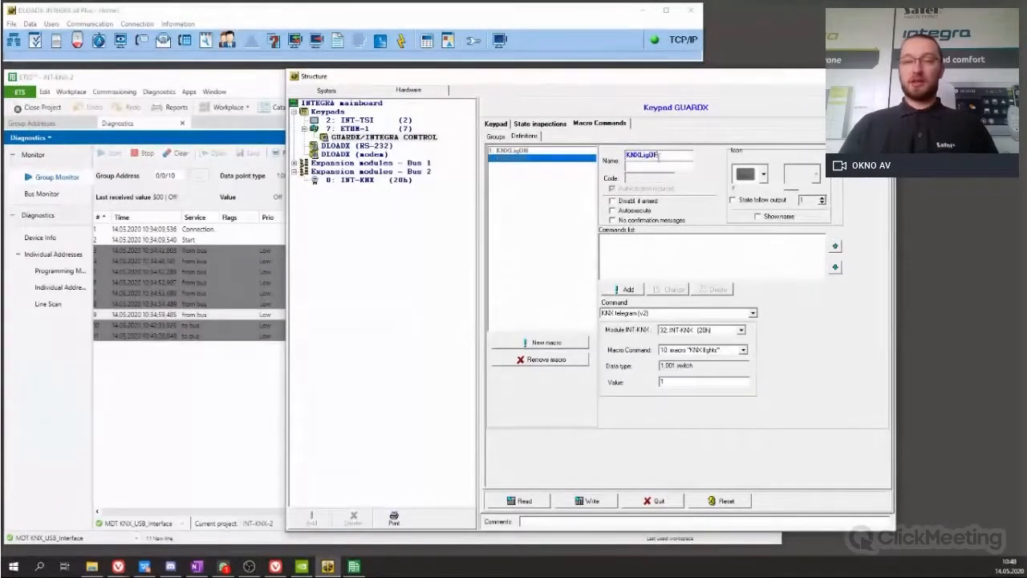
pyautogui.click(679, 168)
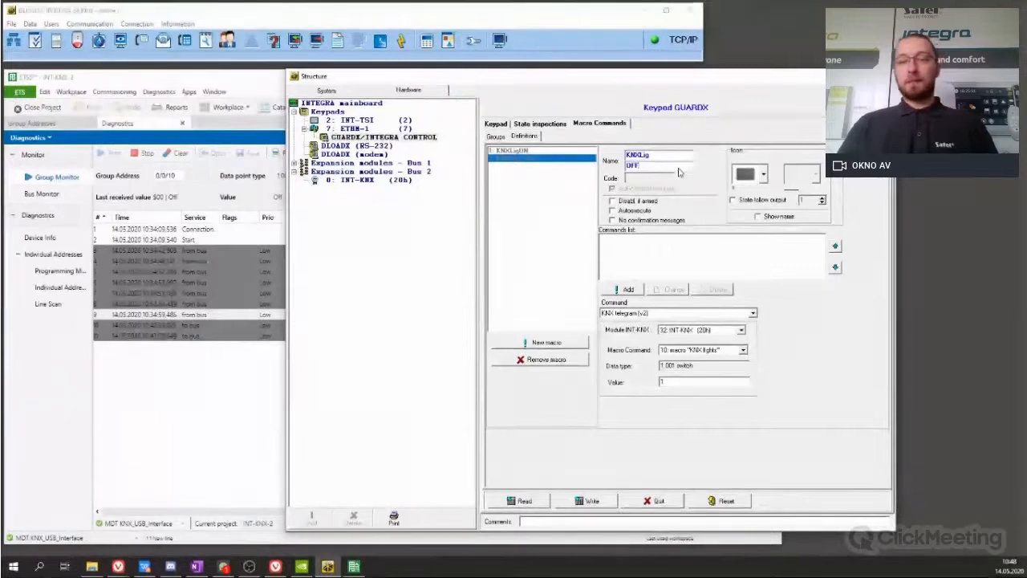
# - Add a KNX telegram (v2) command for "KNX lights" with value 0 to the KNXLig OFF macro
pyautogui.click(669, 247)
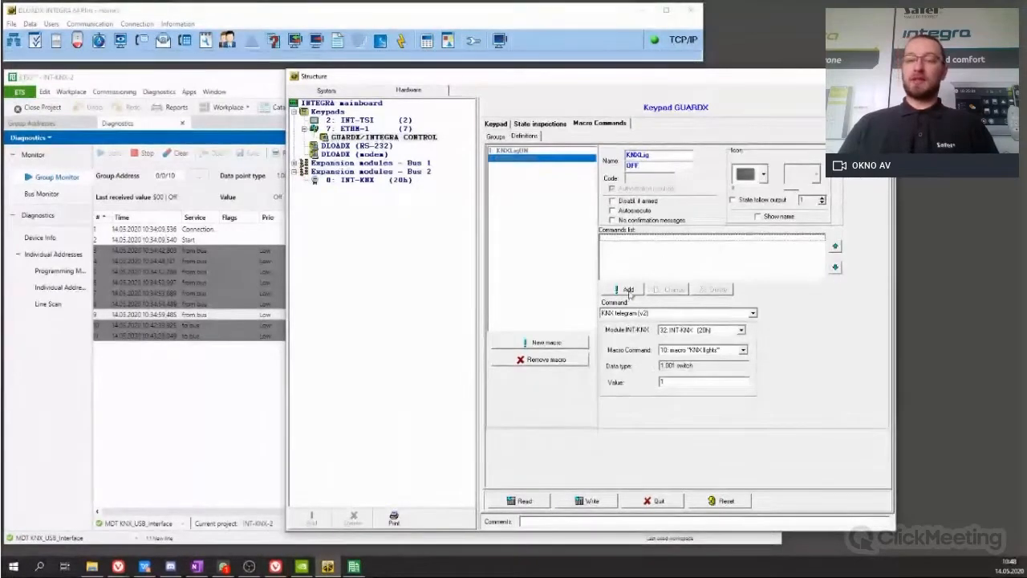
pyautogui.moveTo(678, 380); pyautogui.dragTo(649, 384)
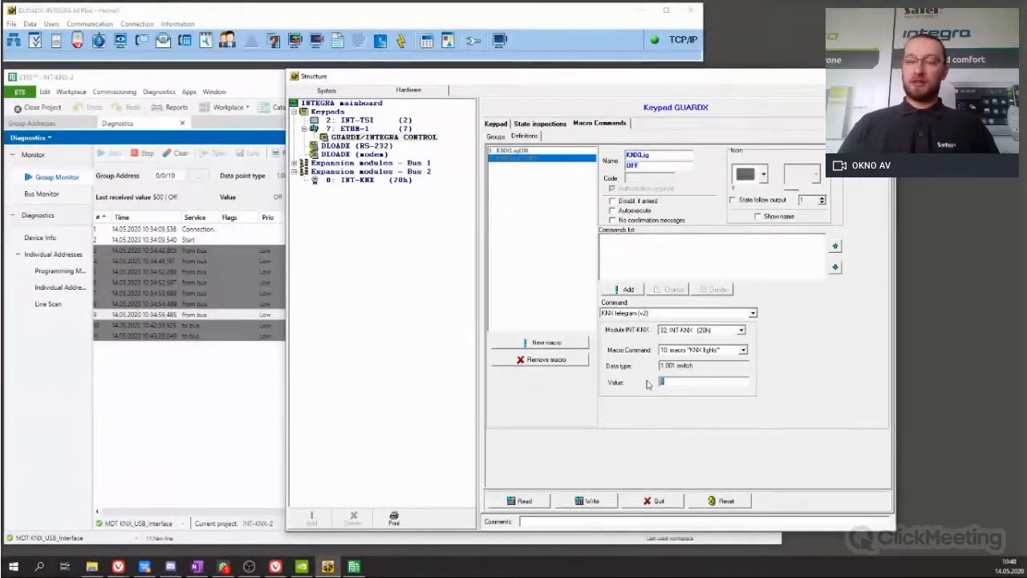
pyautogui.write('0')
pyautogui.click(626, 291)
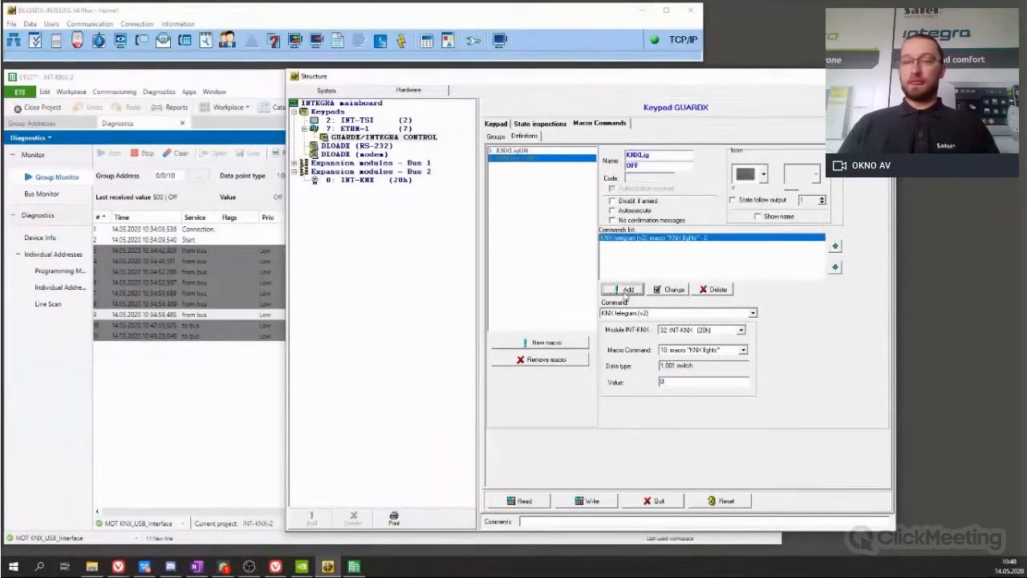
# - Add the KNXLigON and KNXLig OFF macros to Group 1
pyautogui.click(497, 137)
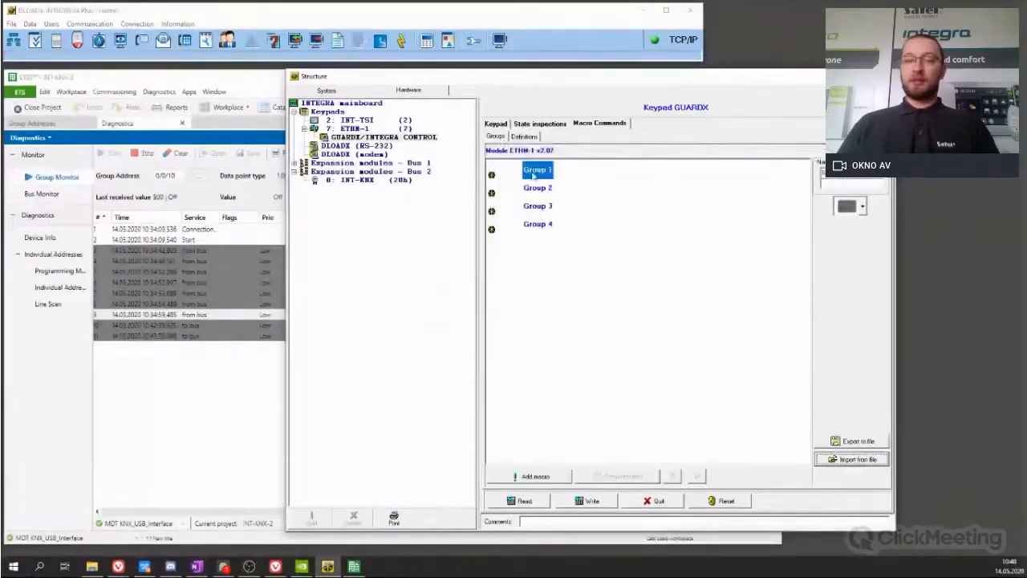
pyautogui.click(614, 478)
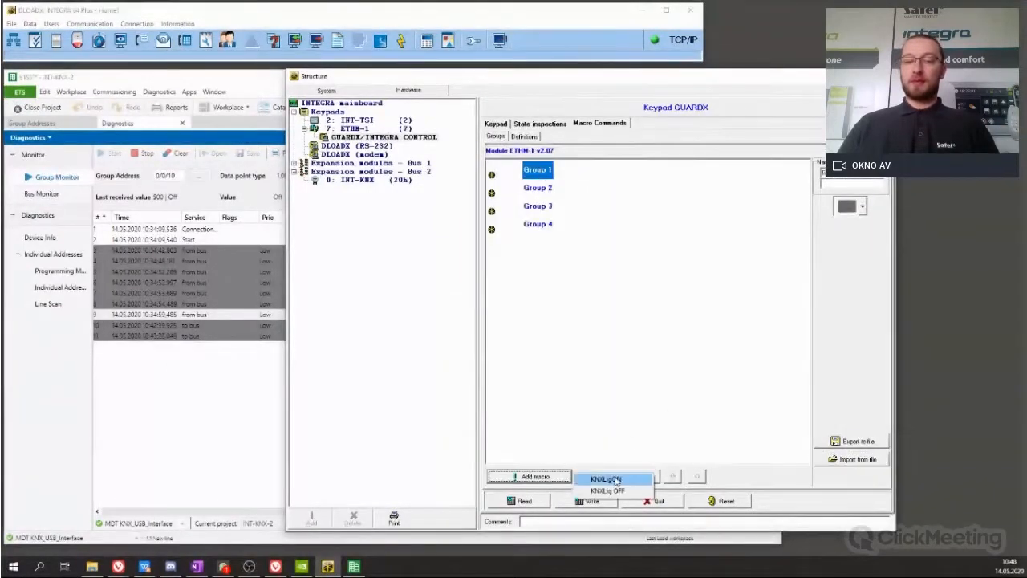
pyautogui.click(614, 487)
pyautogui.click(597, 479)
pyautogui.click(602, 487)
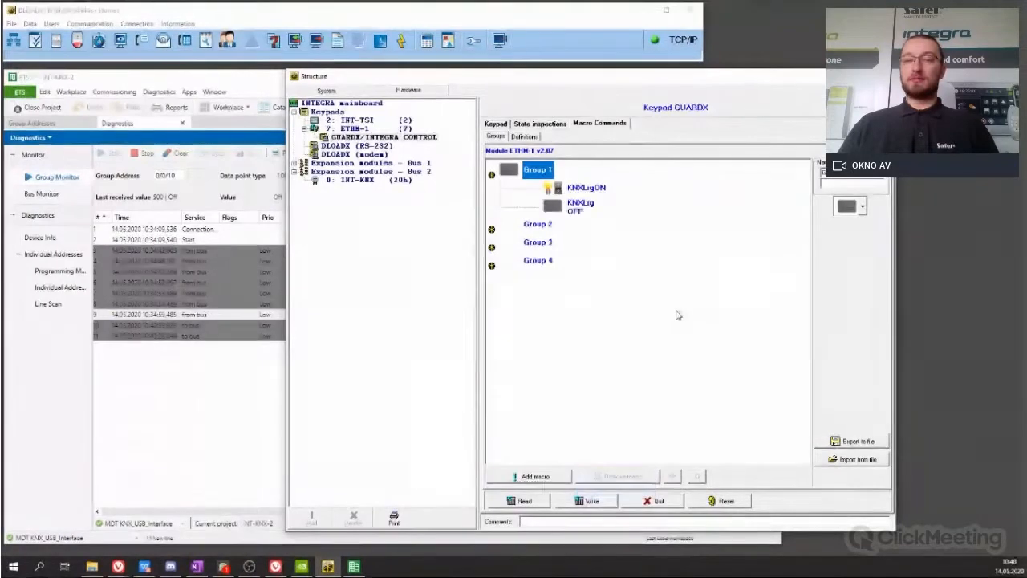
# - Assign the unlit light bulb icon to the KNXLig OFF macro in the macro definitions
pyautogui.click(524, 136)
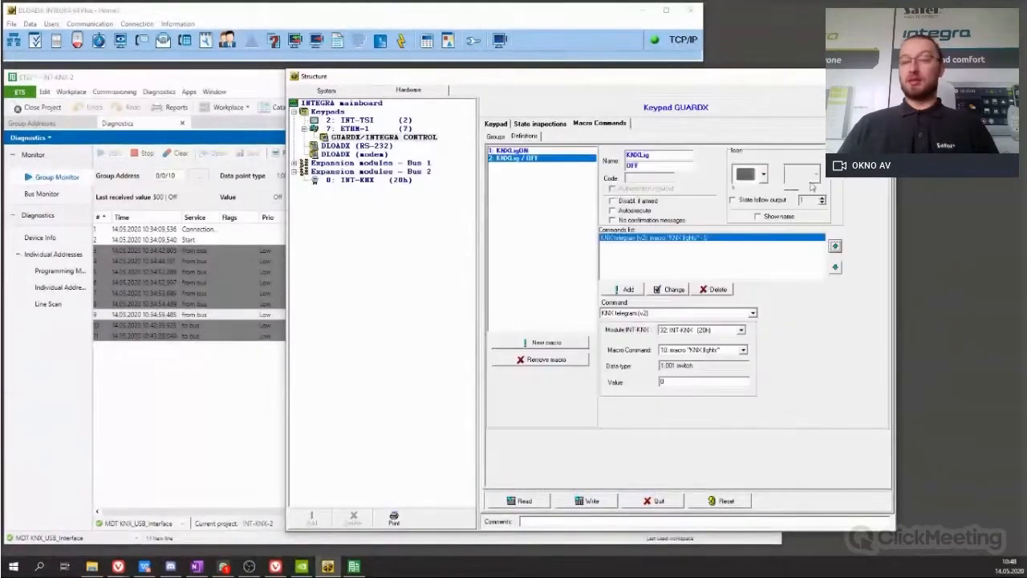
pyautogui.click(764, 174)
pyautogui.moveTo(765, 215); pyautogui.dragTo(768, 340)
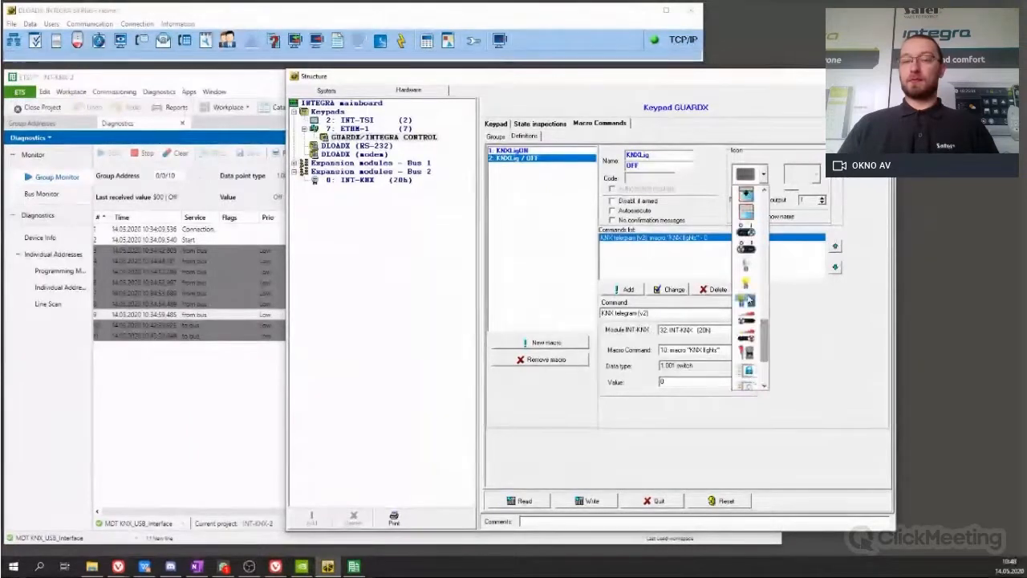
pyautogui.click(746, 300)
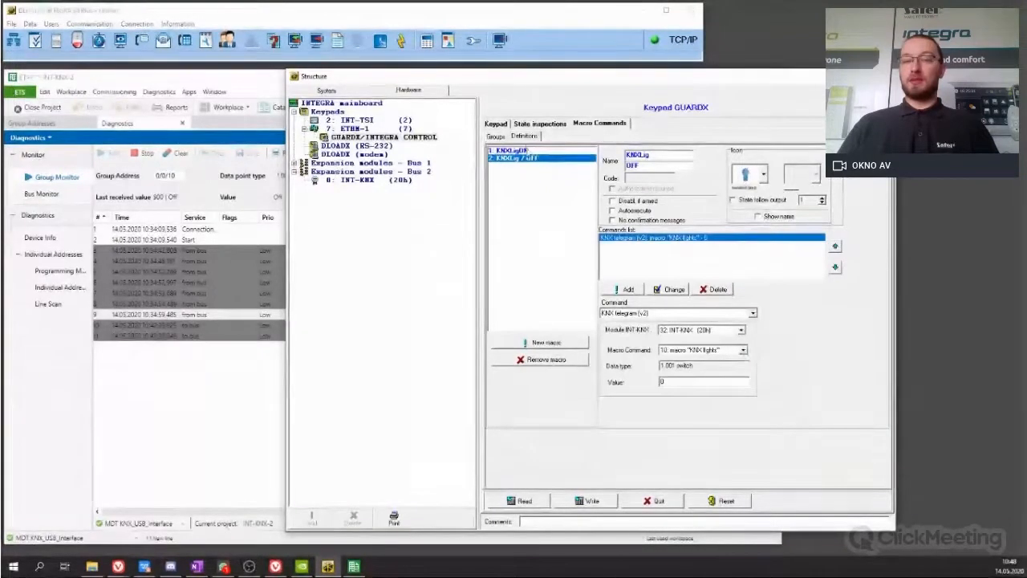
# - Change the KNXLigON macro's icon to the yellow light bulb without a switch
pyautogui.click(527, 152)
pyautogui.click(763, 174)
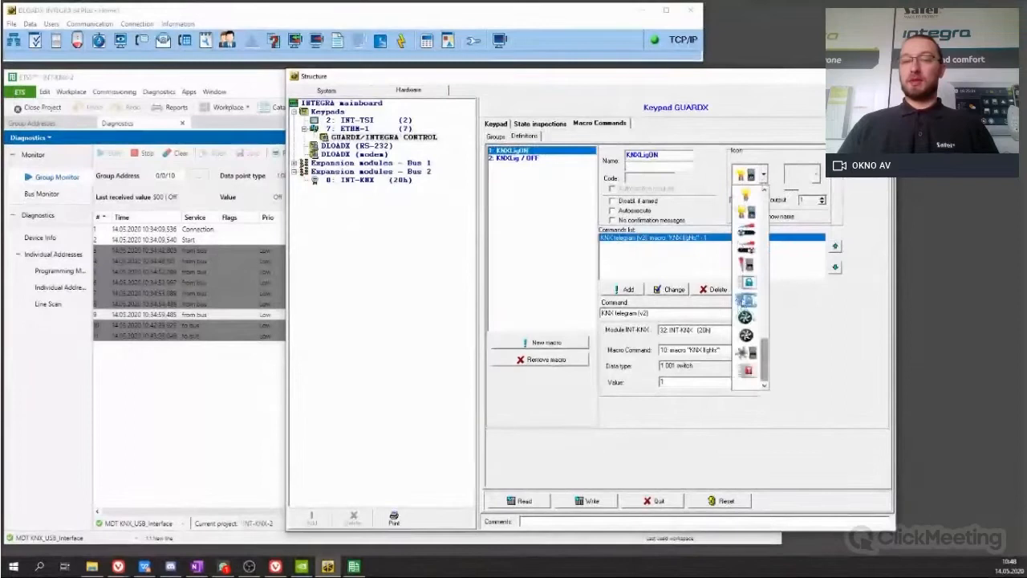
pyautogui.scroll(1, 745, 302)
pyautogui.click(745, 248)
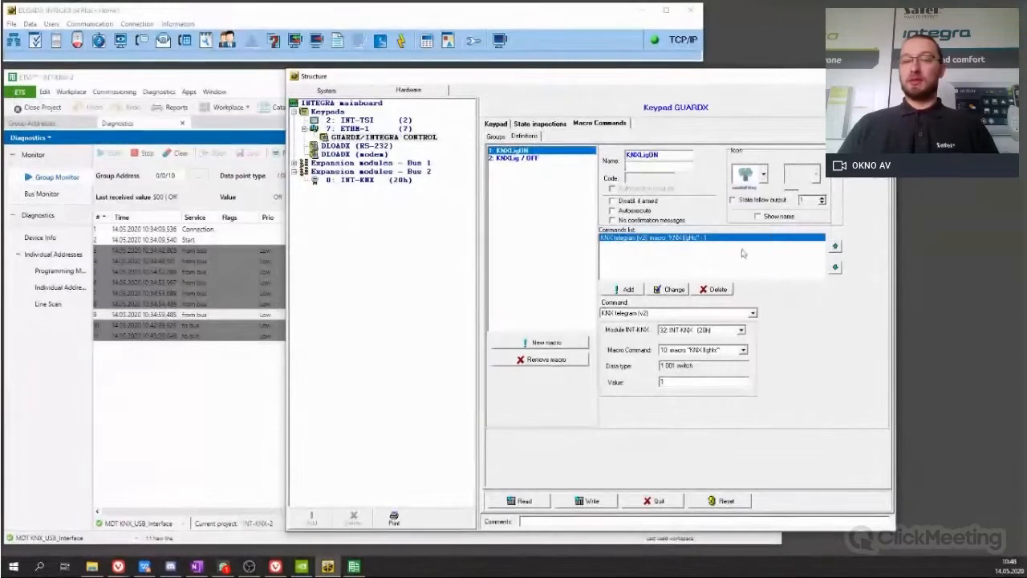
# - Rename Group 1 of the macro commands as "Lights"
pyautogui.click(498, 136)
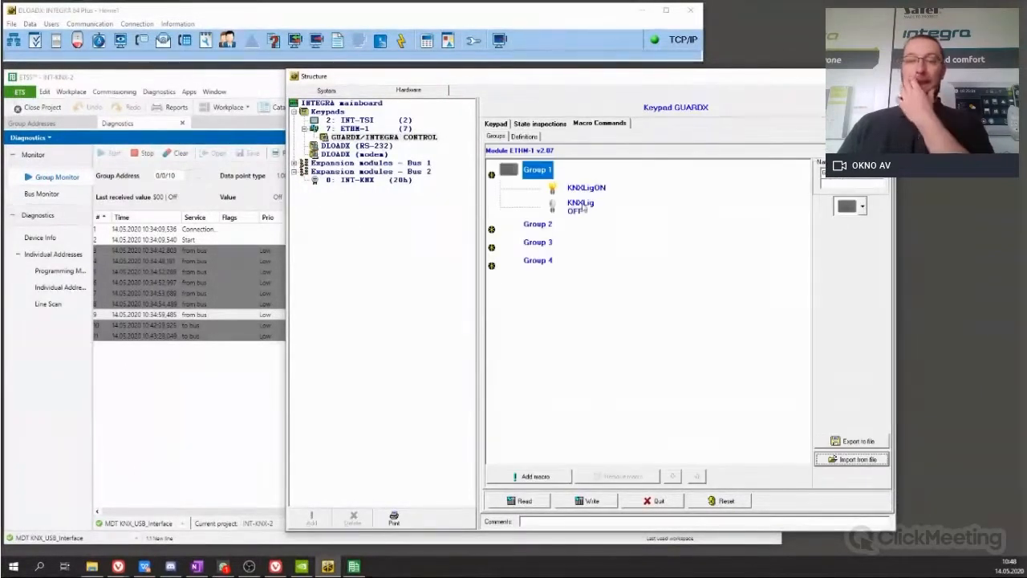
pyautogui.moveTo(857, 172); pyautogui.dragTo(763, 165)
pyautogui.write('Li')
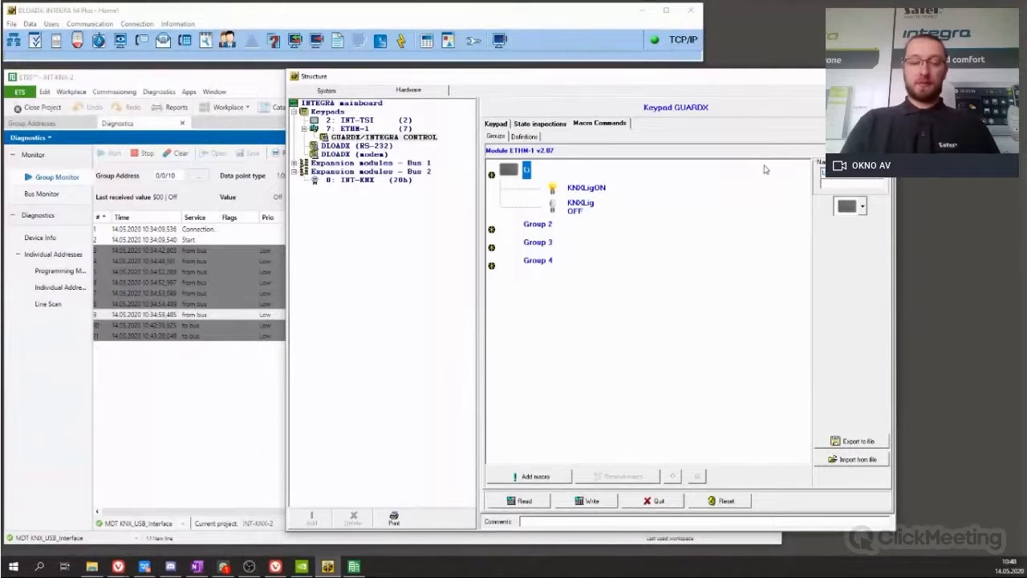
pyautogui.write('ght')
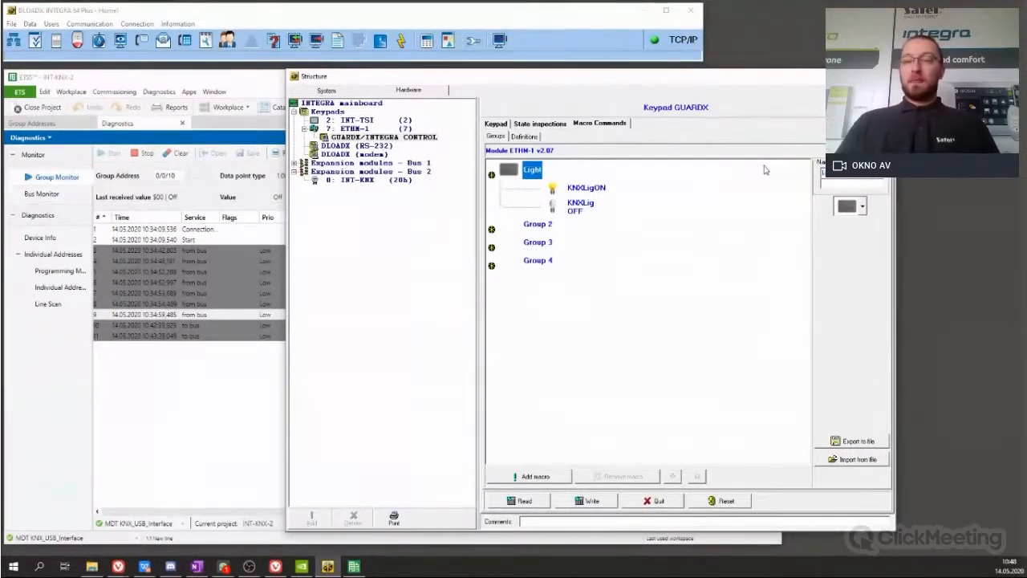
pyautogui.write('s')
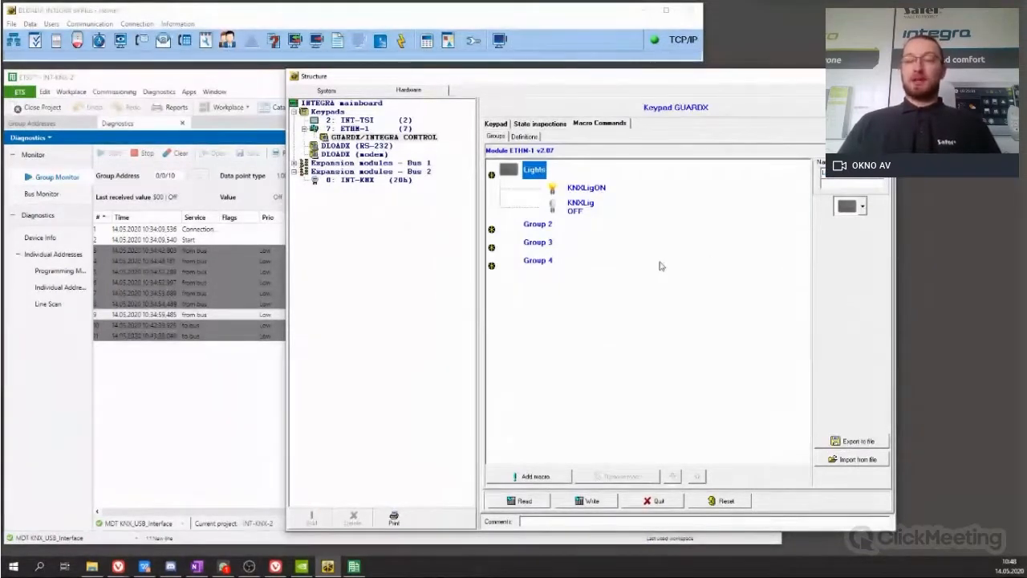
# - Assign the yellow light bulb with switch icon to the Lights group
pyautogui.click(862, 206)
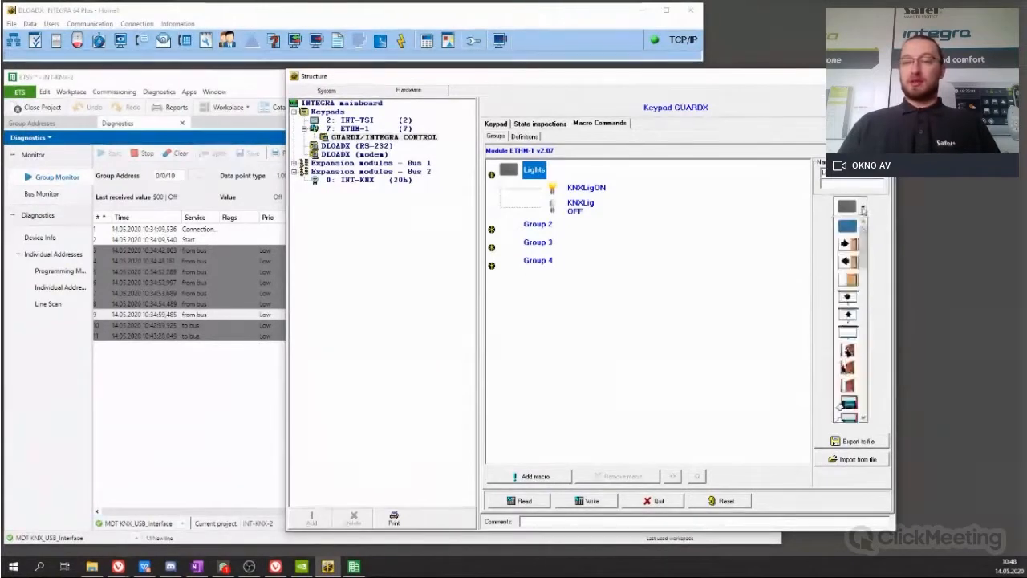
pyautogui.moveTo(864, 249); pyautogui.dragTo(868, 368)
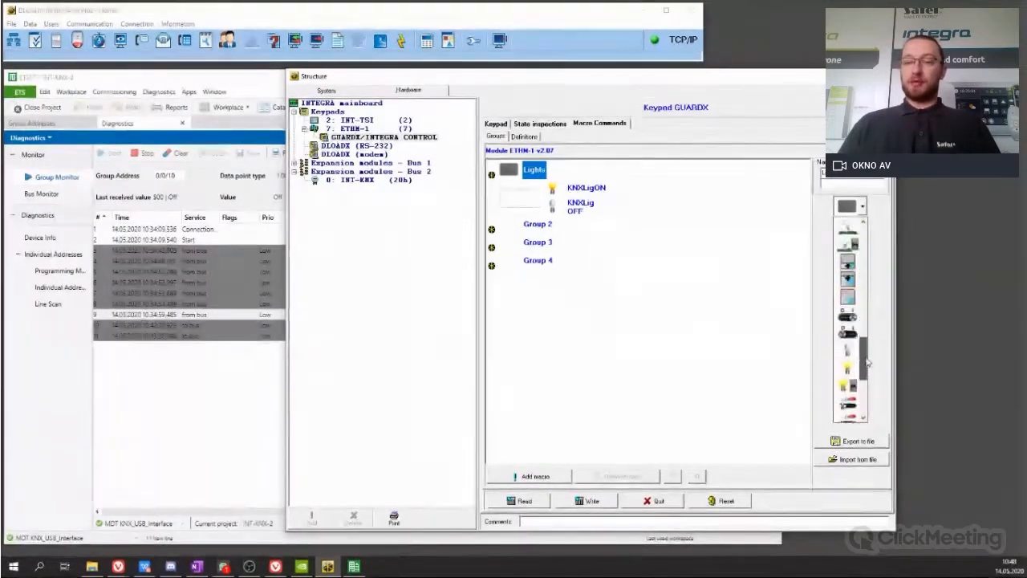
pyautogui.click(849, 358)
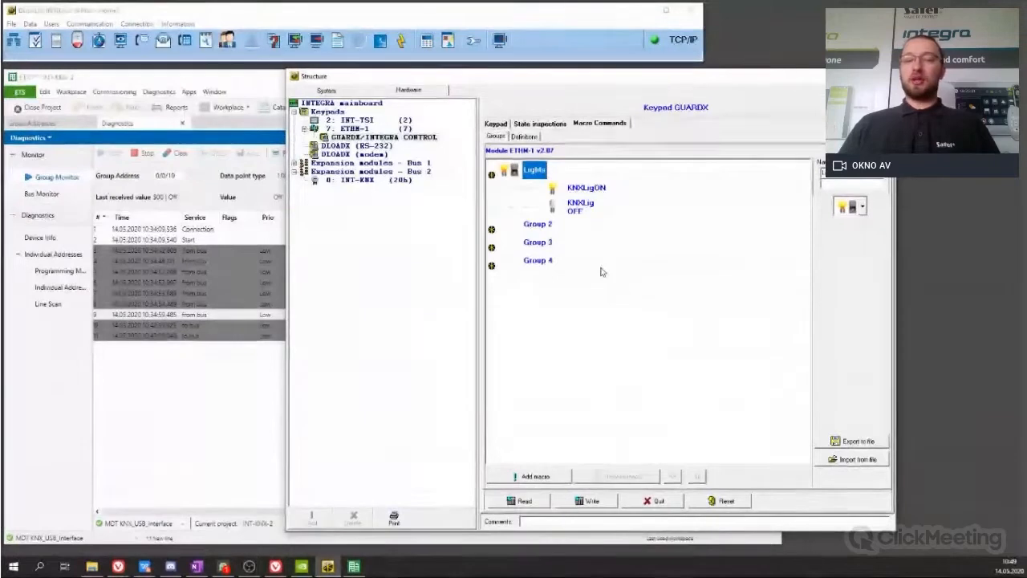
# - Write the keypad's macro settings to the ETHM-1 module and reopen the macro definitions
pyautogui.click(594, 502)
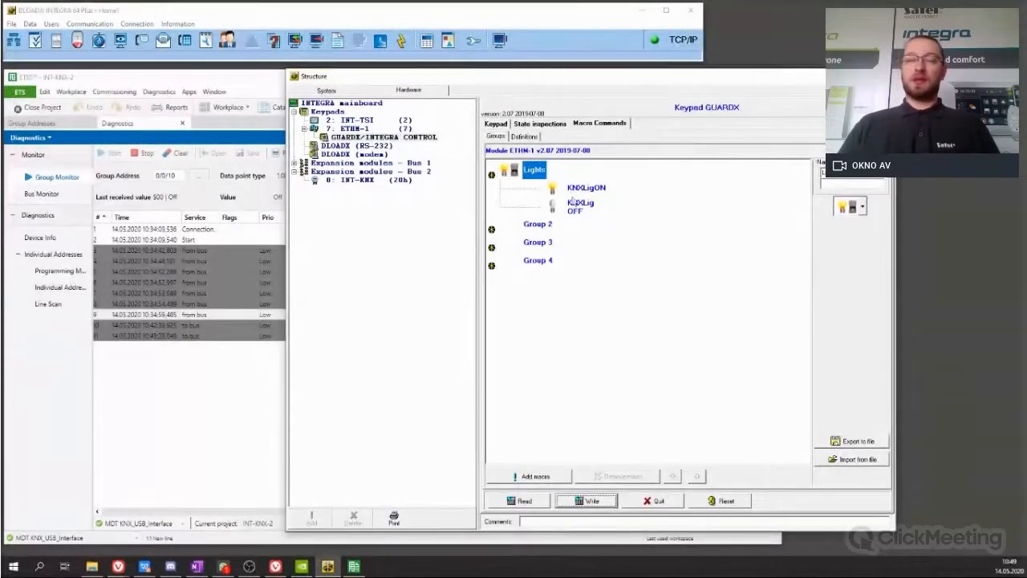
pyautogui.click(539, 138)
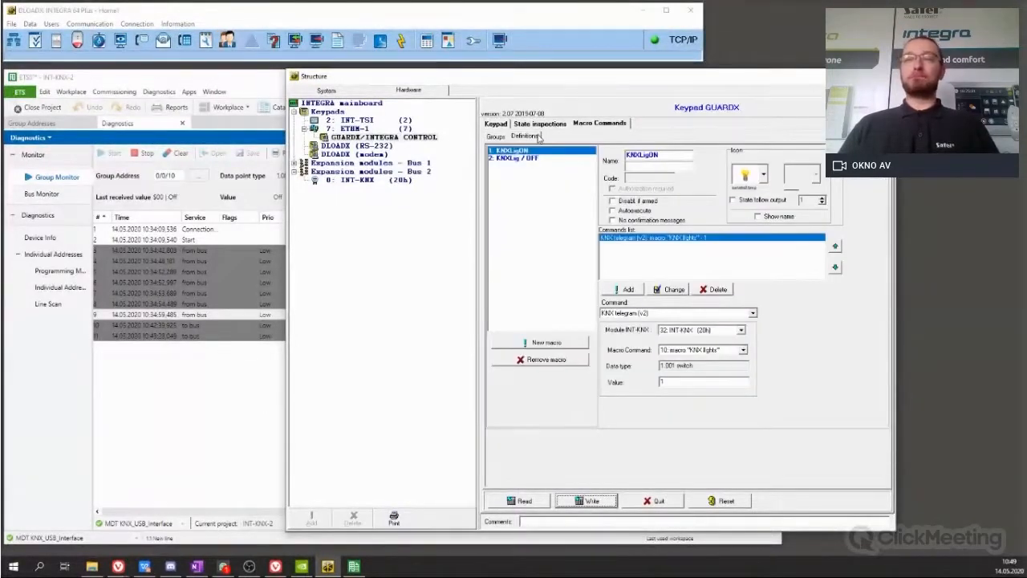
# - Set the data type of the INT-KNX module's "KNX lights" macro object to 3.007 dimming control
pyautogui.click(492, 137)
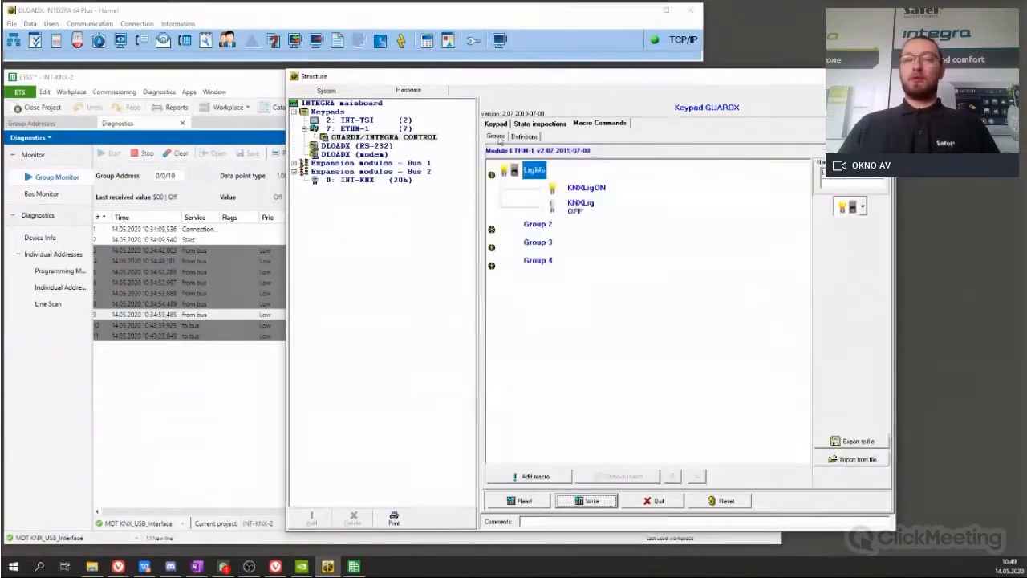
pyautogui.click(521, 137)
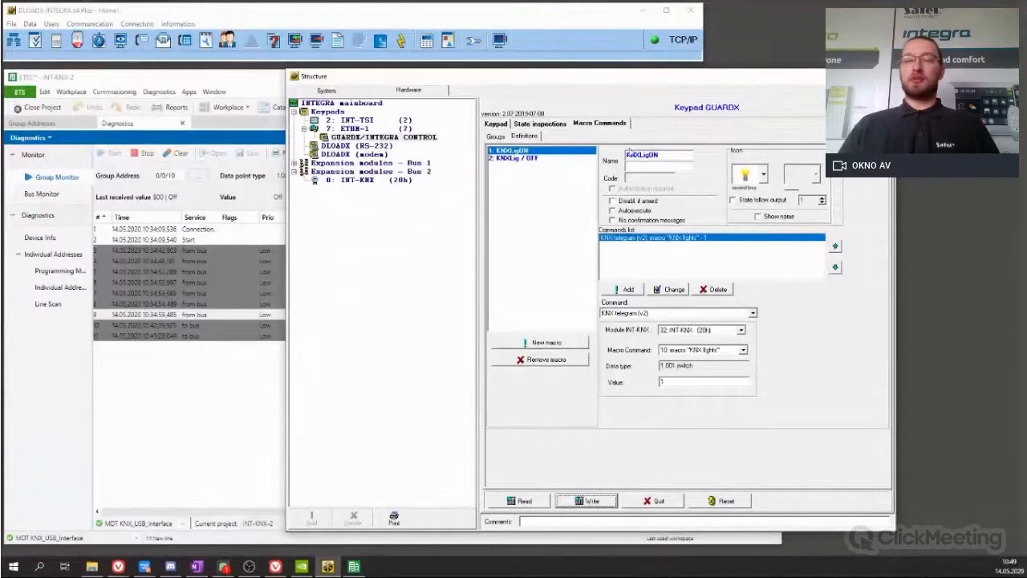
pyautogui.click(360, 180)
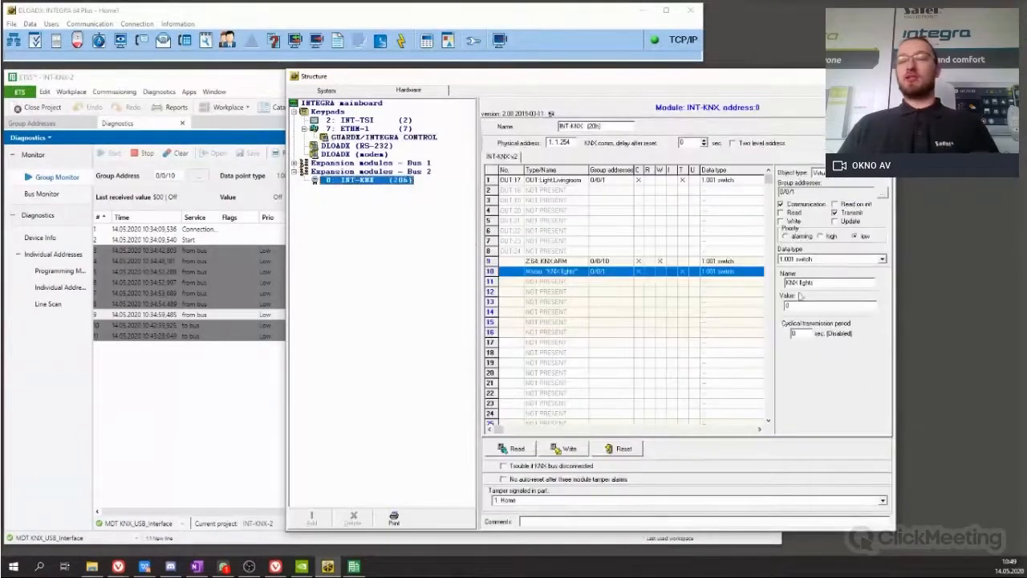
pyautogui.click(882, 259)
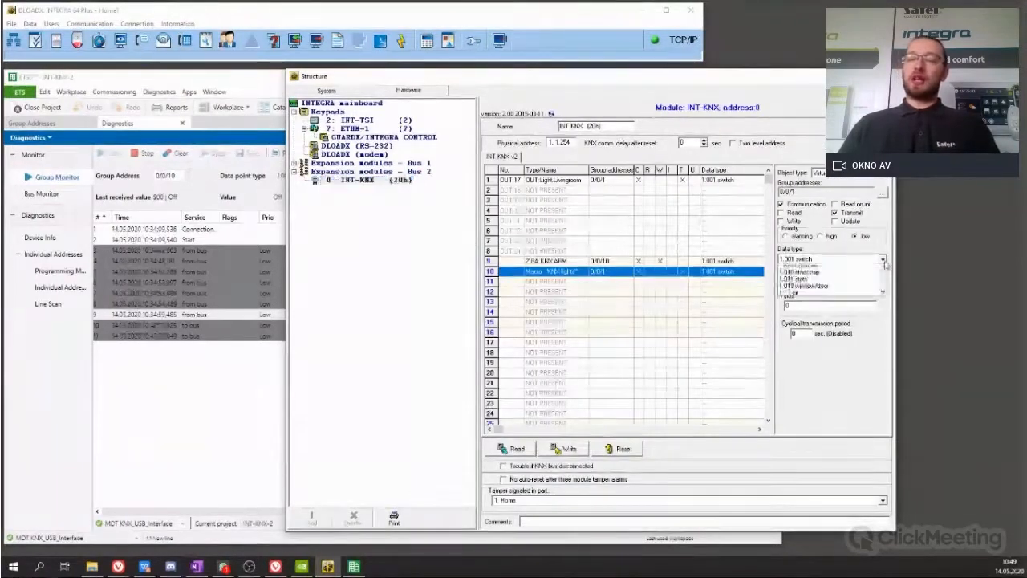
pyautogui.scroll(-5, 885, 295)
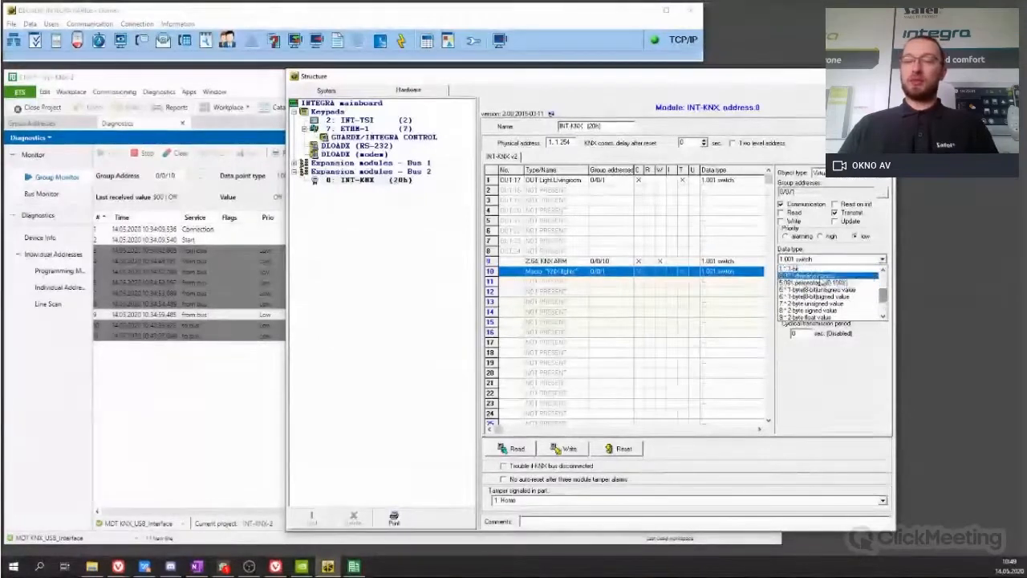
pyautogui.click(814, 275)
# - Set the "KNX lights" macro object's value to Dim increase 12% and write the settings to the INT-KNX module
pyautogui.click(873, 306)
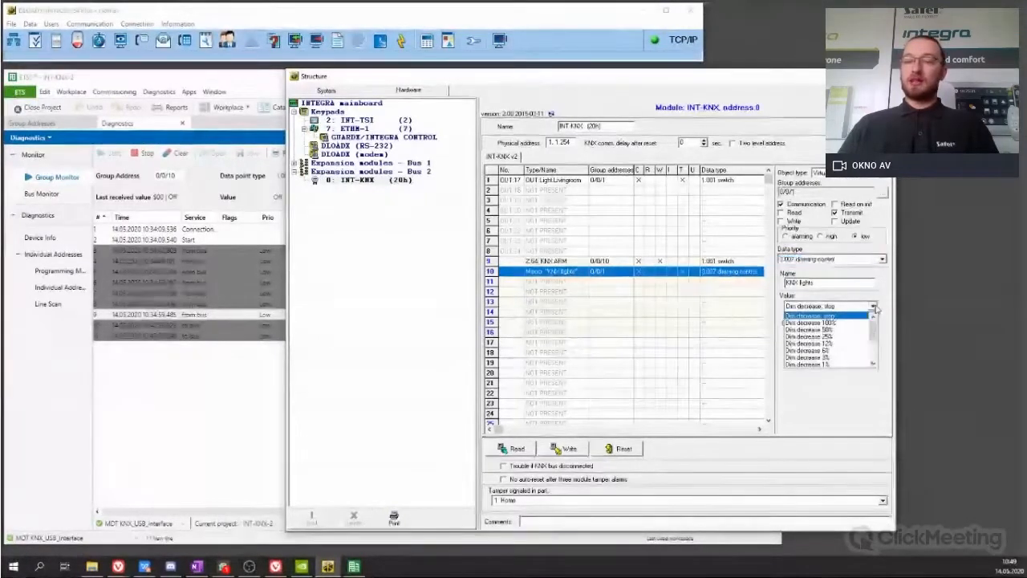
pyautogui.moveTo(875, 334); pyautogui.dragTo(874, 363)
pyautogui.click(833, 356)
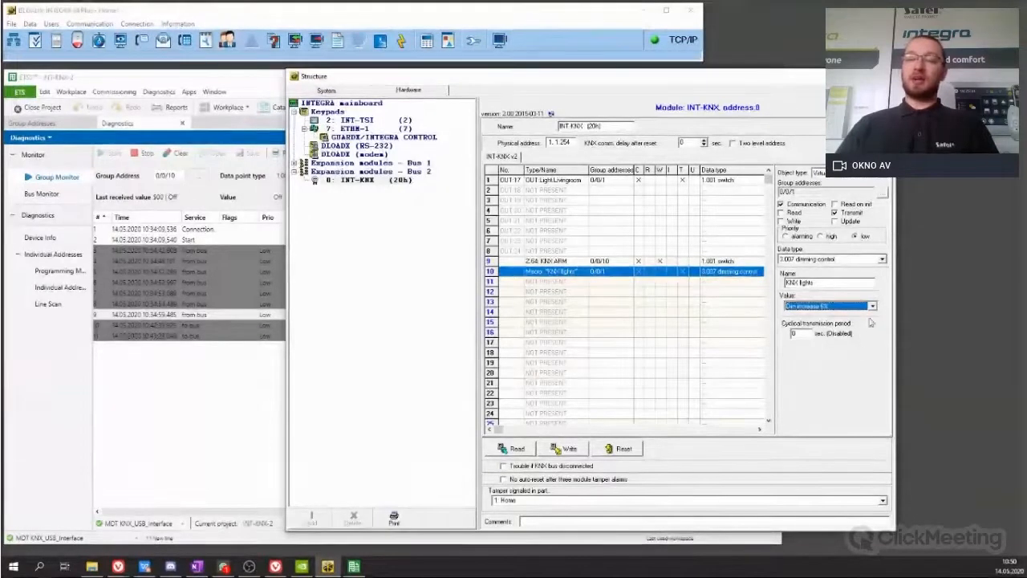
pyautogui.click(873, 306)
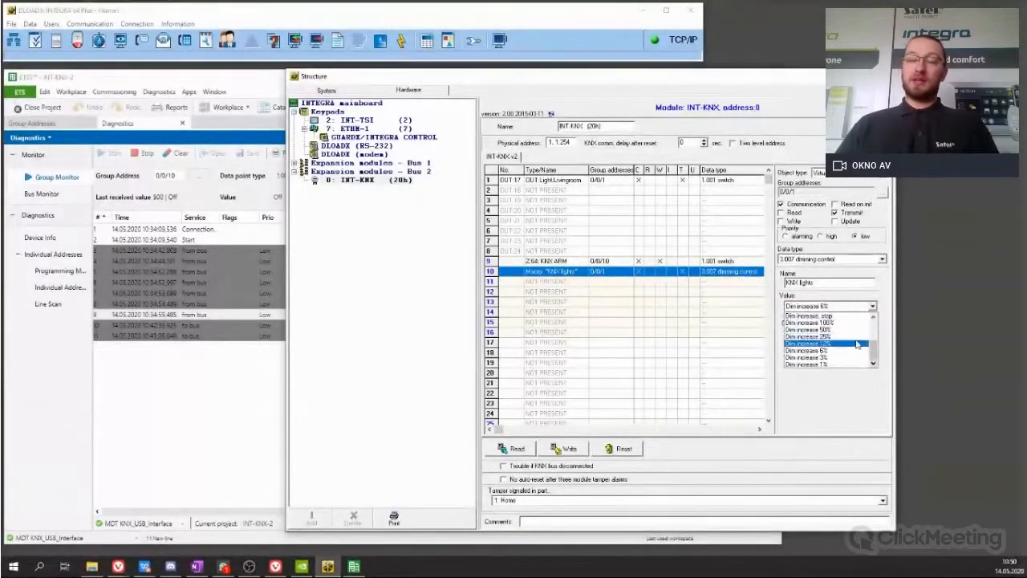
pyautogui.click(855, 343)
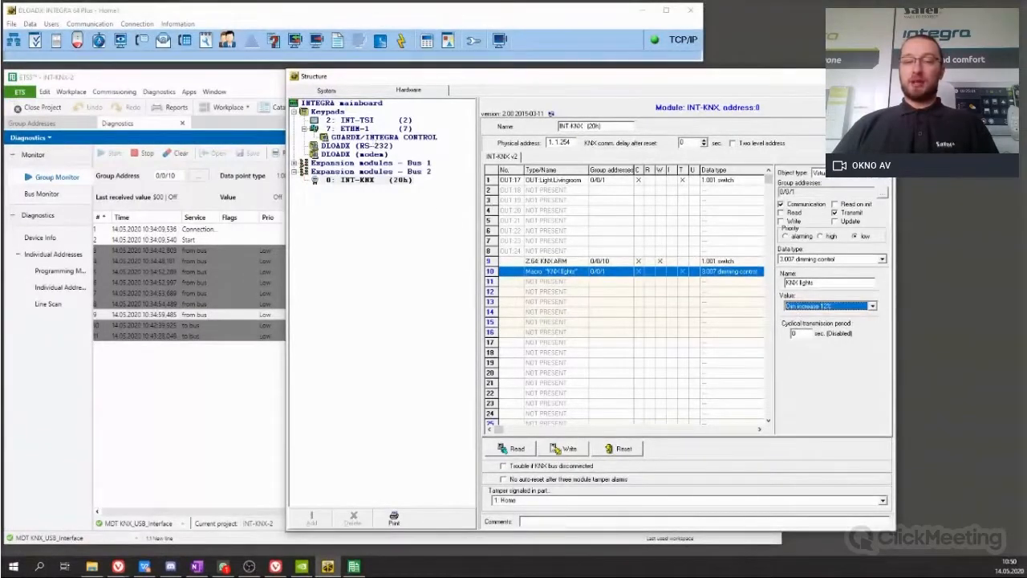
pyautogui.click(564, 448)
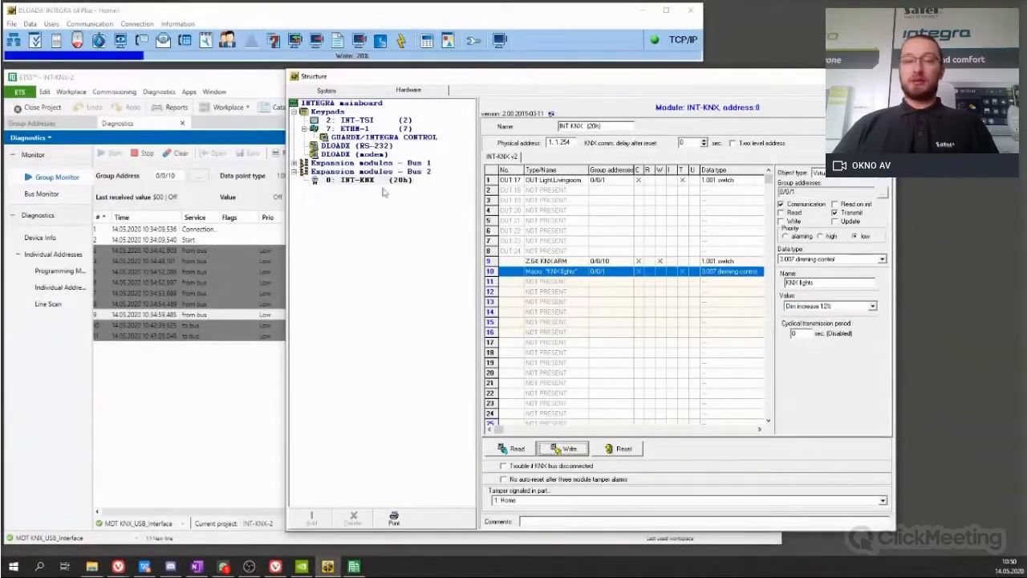
# - In the GUARDX keypad's KNXLigON macro, choose a Dim increase value for the "KNX lights" telegram, then open the KNXLig / OFF macro
pyautogui.click(387, 138)
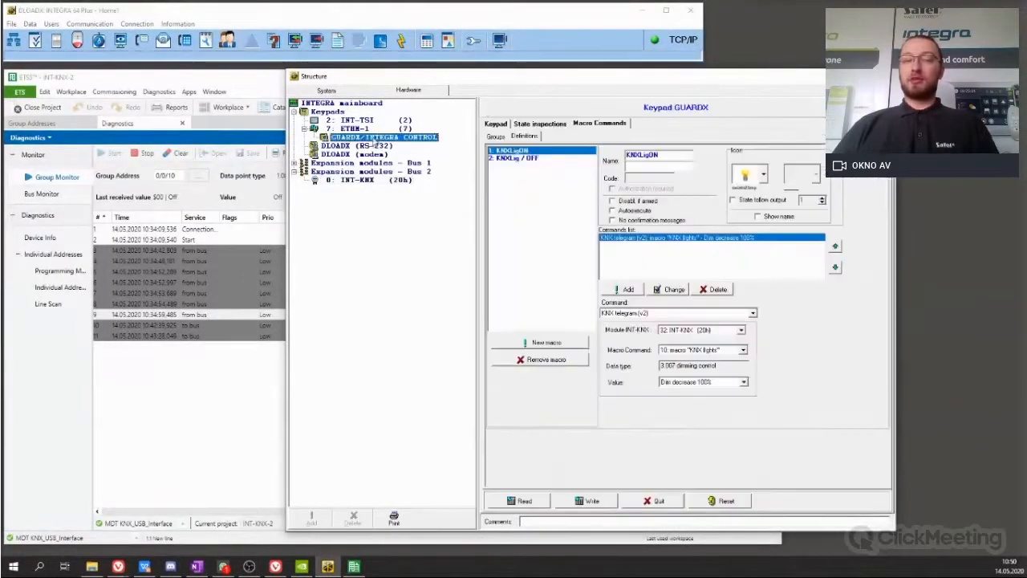
pyautogui.click(743, 351)
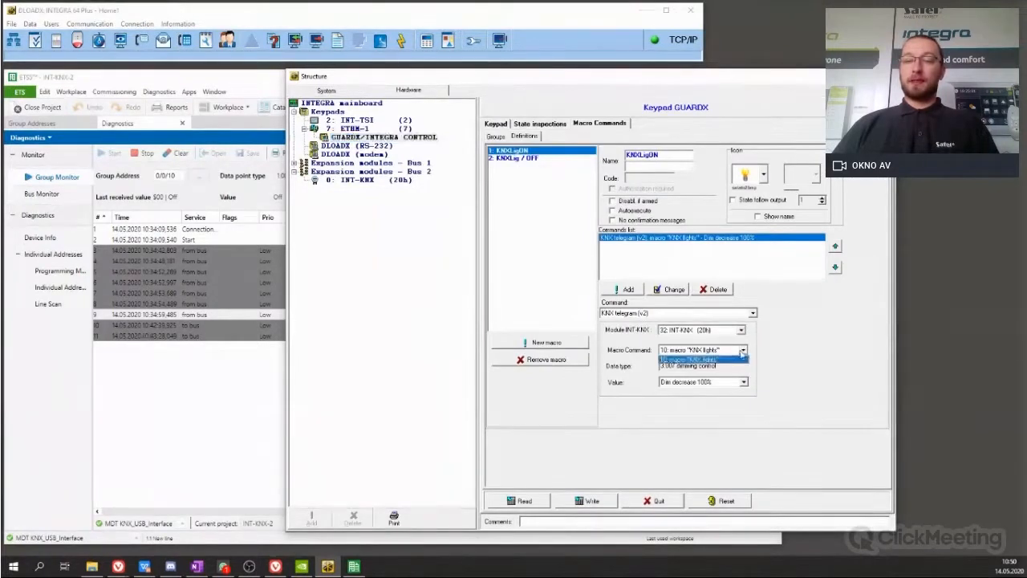
pyautogui.click(729, 360)
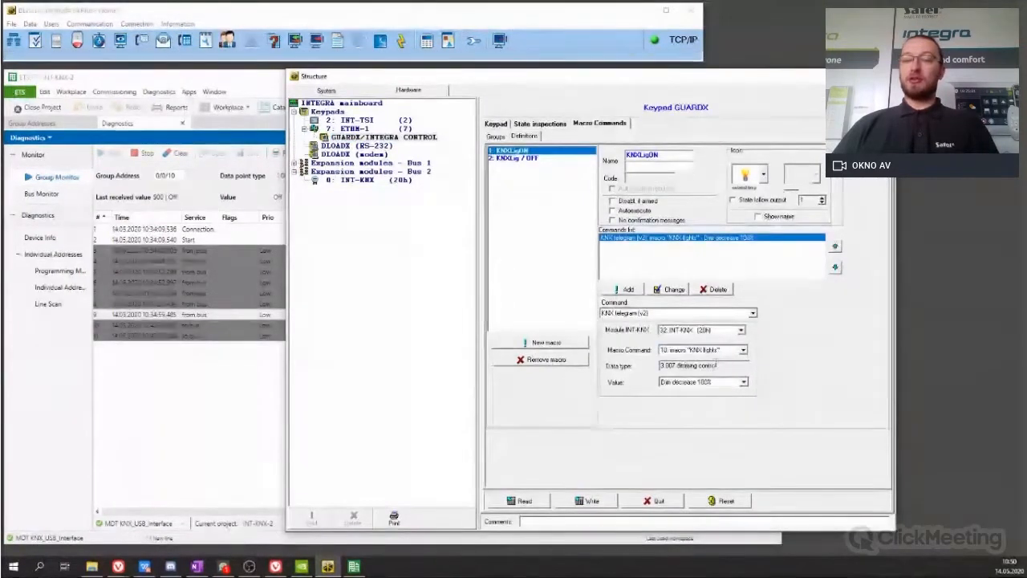
pyautogui.click(744, 382)
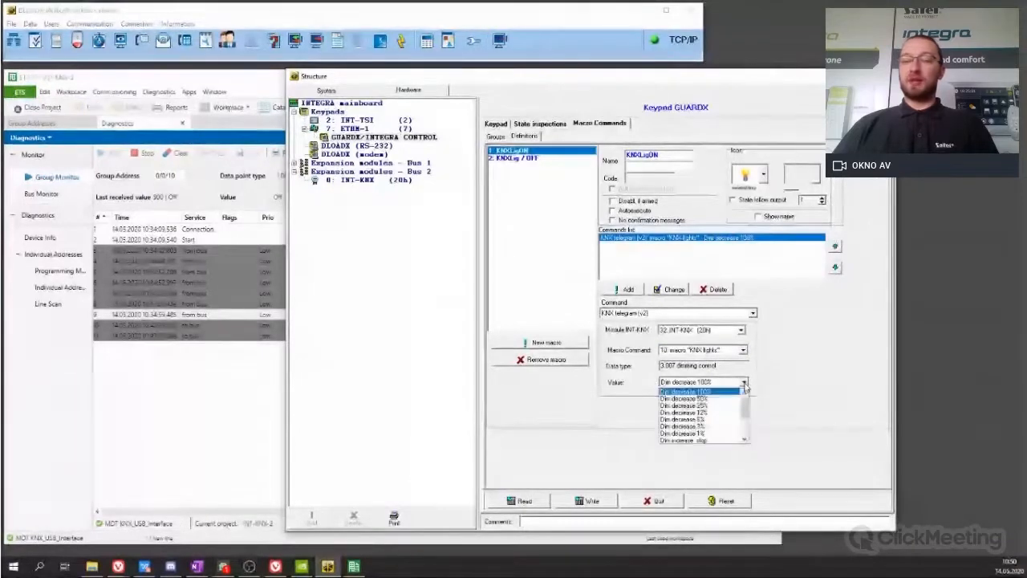
pyautogui.moveTo(746, 406); pyautogui.dragTo(753, 414)
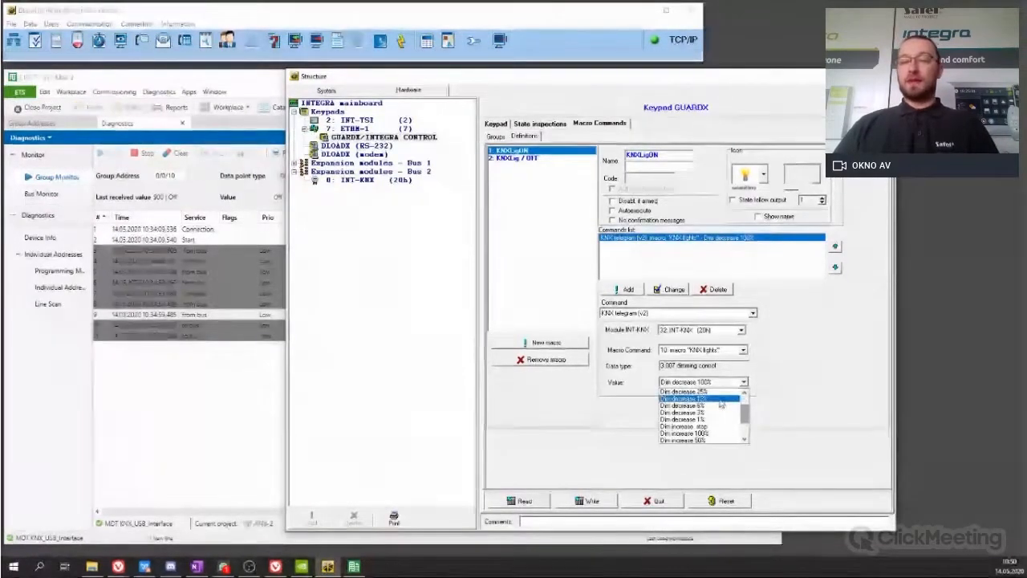
pyautogui.scroll(-2, 720, 406)
pyautogui.click(721, 426)
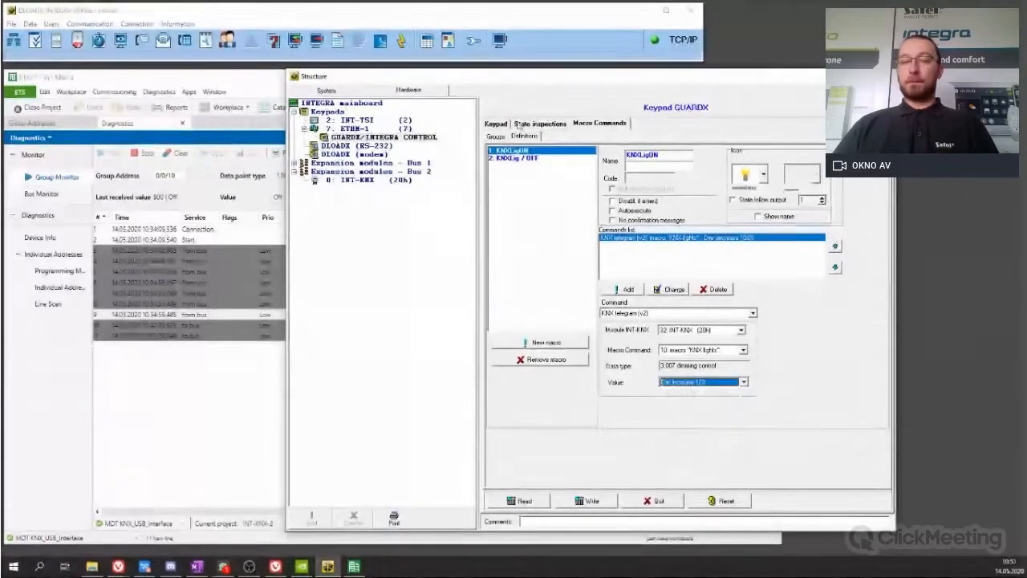
pyautogui.click(527, 161)
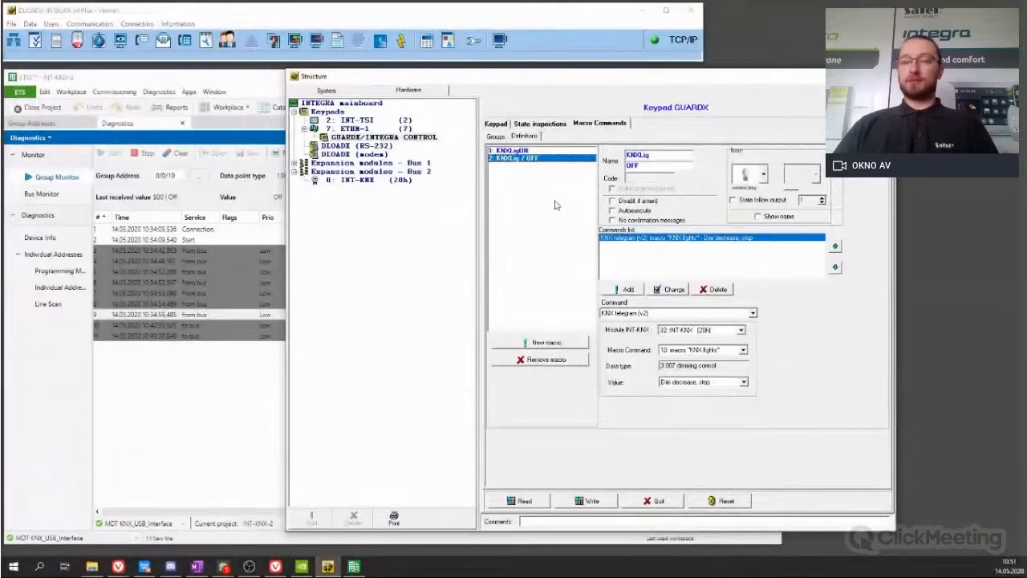
# - In the INT-KNX module's object table, set the OUT 18 object's type to INTEGRA Output
pyautogui.click(382, 180)
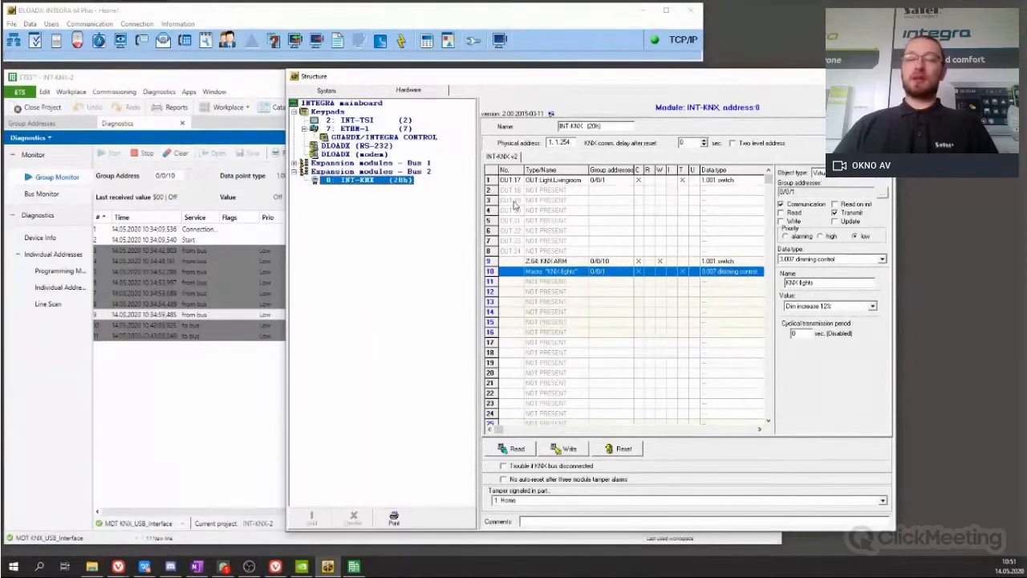
pyautogui.click(574, 284)
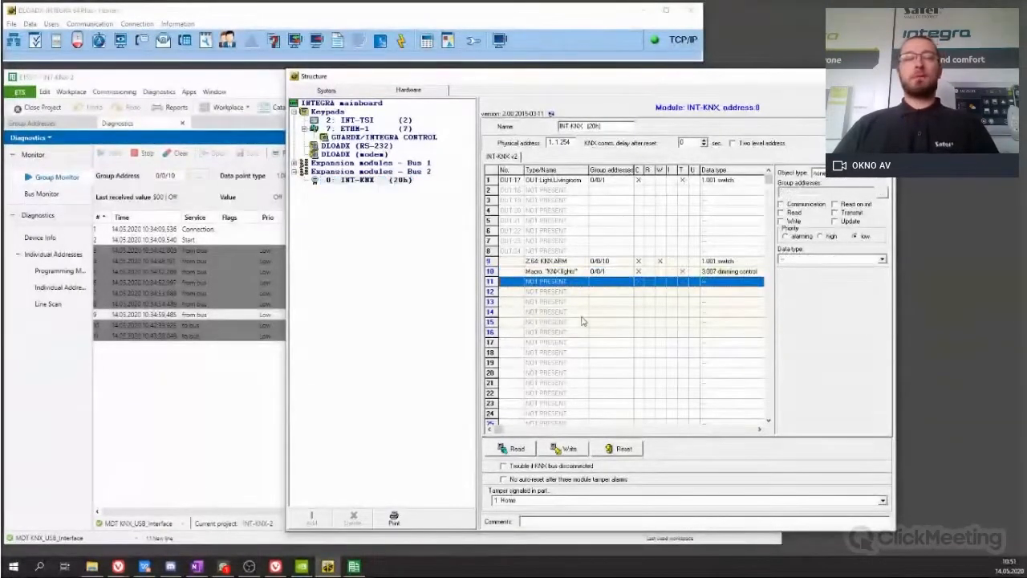
pyautogui.click(883, 194)
pyautogui.click(695, 191)
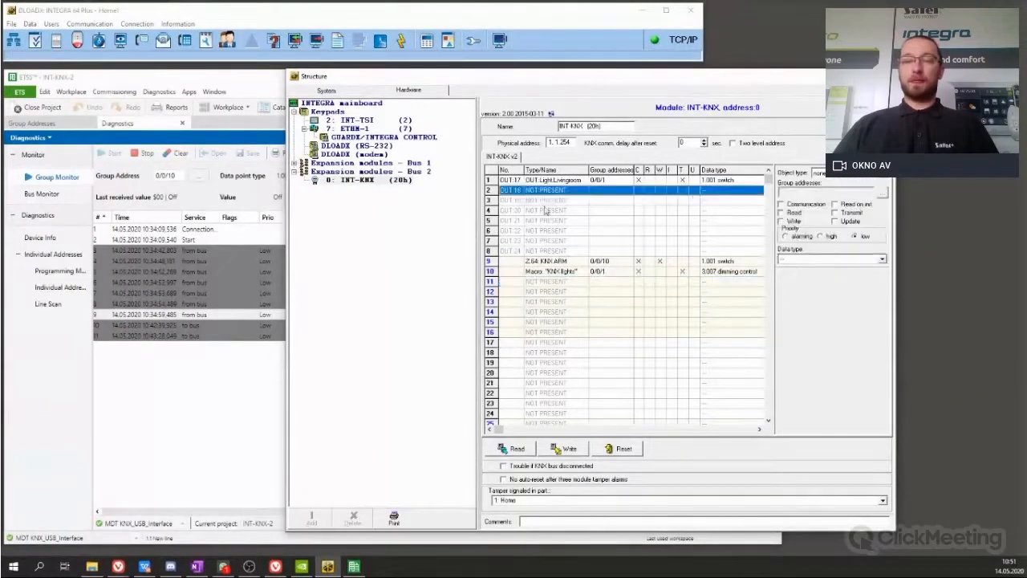
pyautogui.click(883, 175)
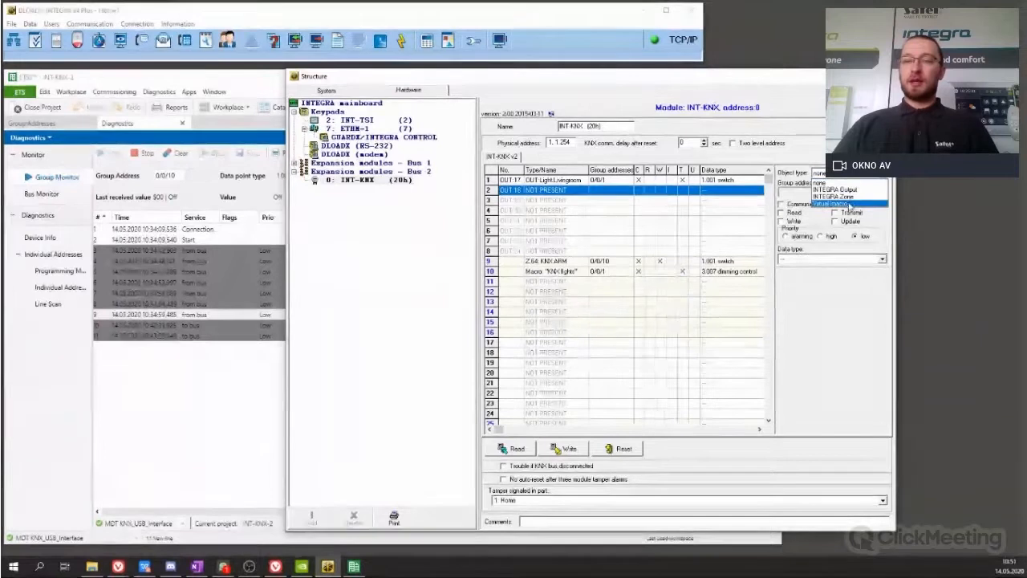
pyautogui.click(836, 190)
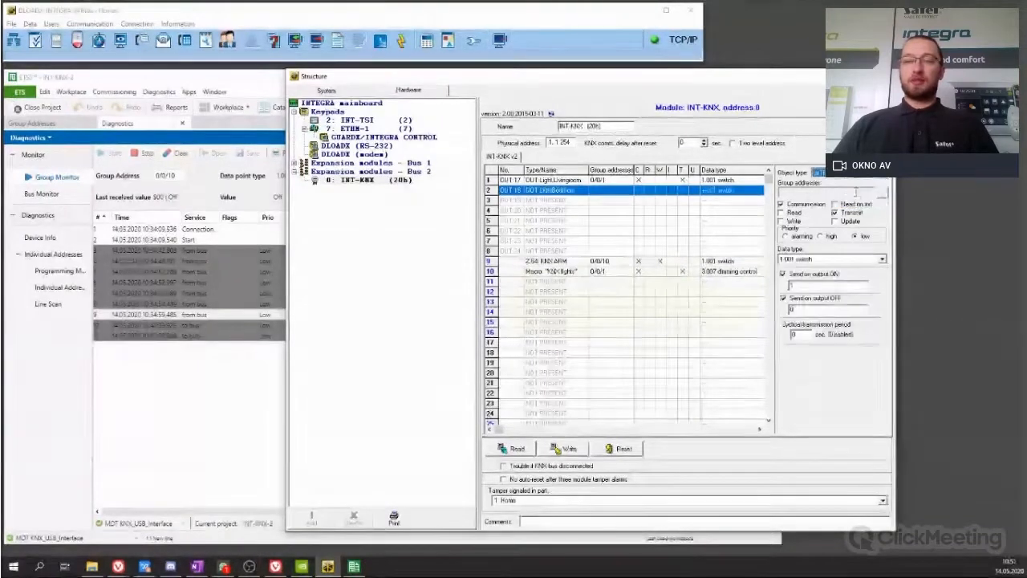
# - Add group address 0/0/5 to the OUT 18 LightBedroom object
pyautogui.click(802, 194)
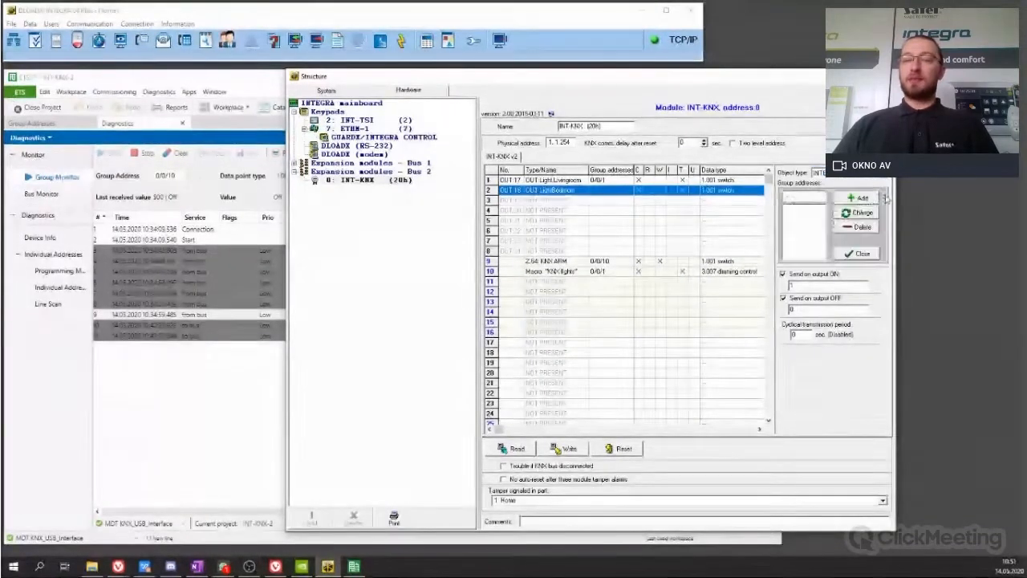
pyautogui.moveTo(803, 197); pyautogui.dragTo(739, 197)
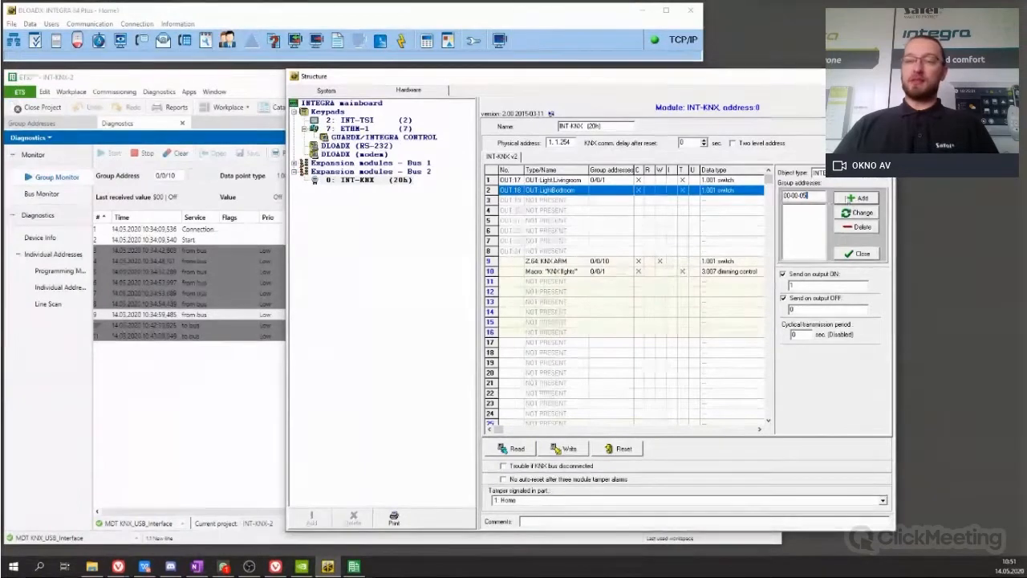
pyautogui.click(862, 200)
pyautogui.click(850, 256)
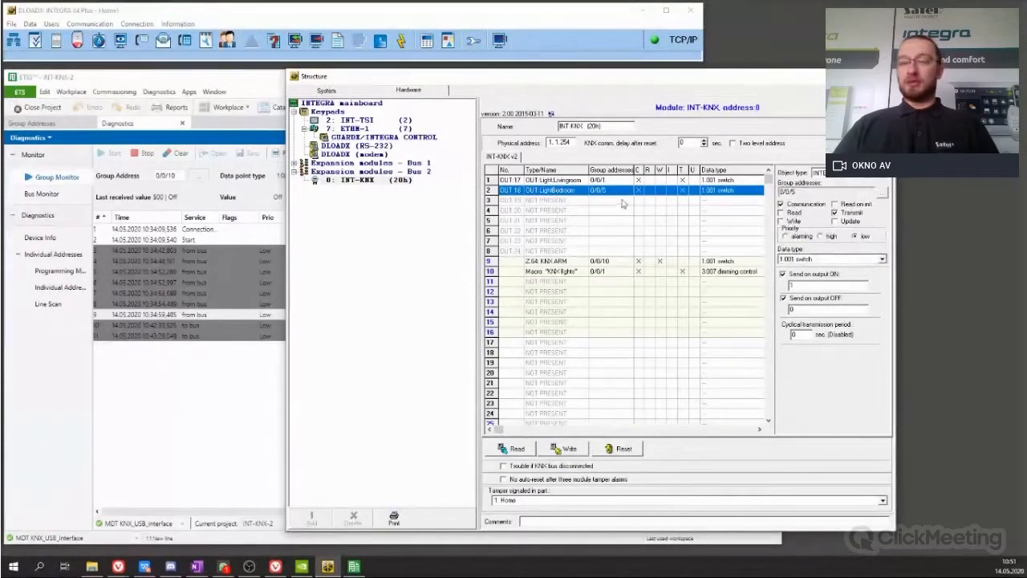
# - Set the LightBedroom object's data type to 16.001 character string (ISO 8859-1) and select its output ON text for editing
pyautogui.click(882, 259)
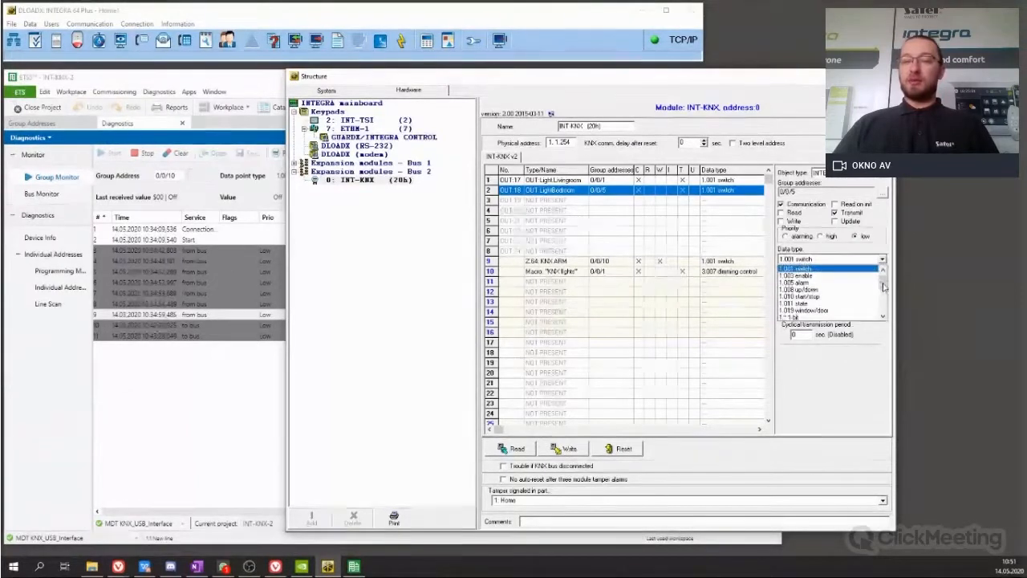
pyautogui.moveTo(883, 287); pyautogui.dragTo(886, 316)
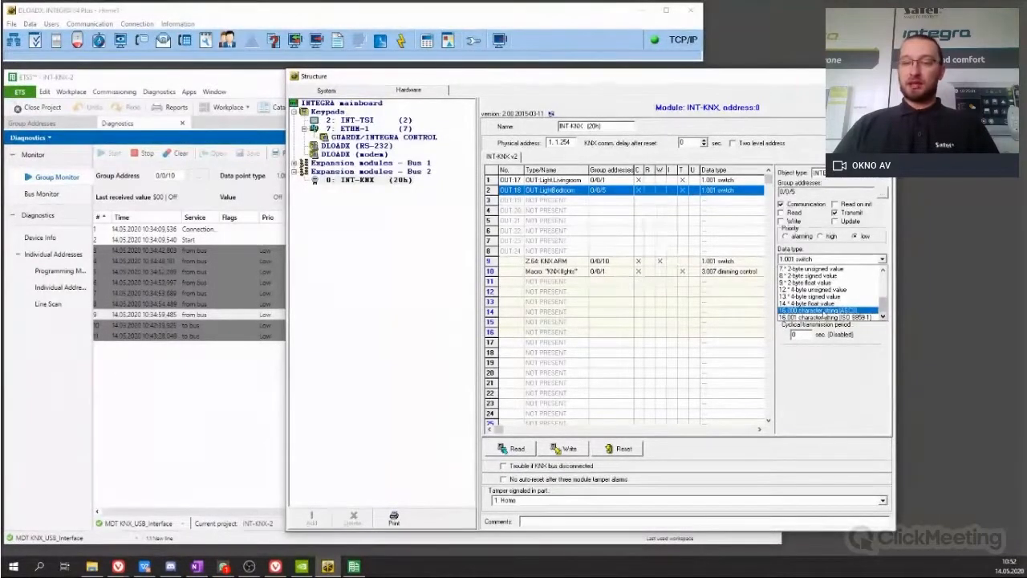
pyautogui.click(827, 317)
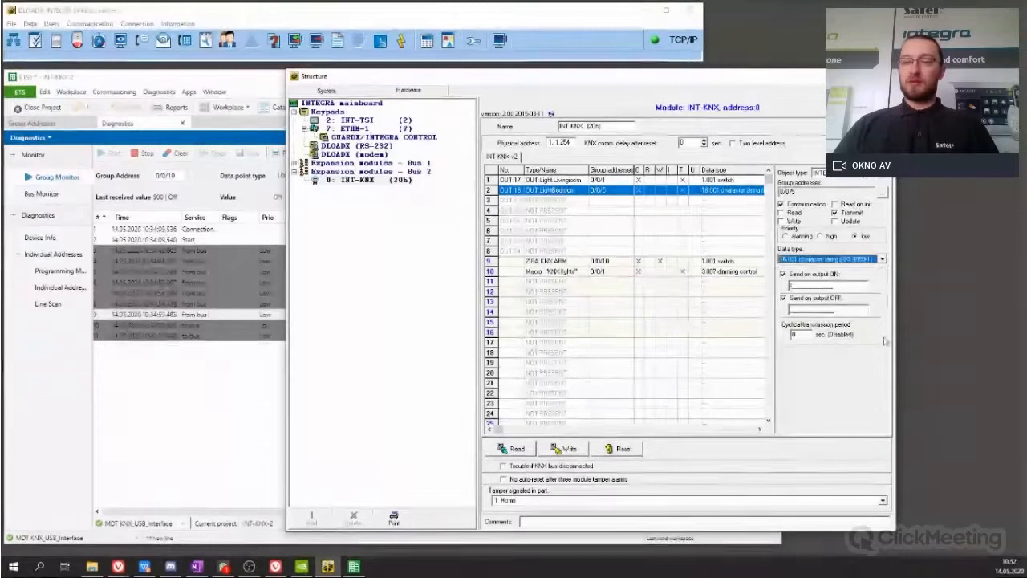
pyautogui.doubleClick(839, 284)
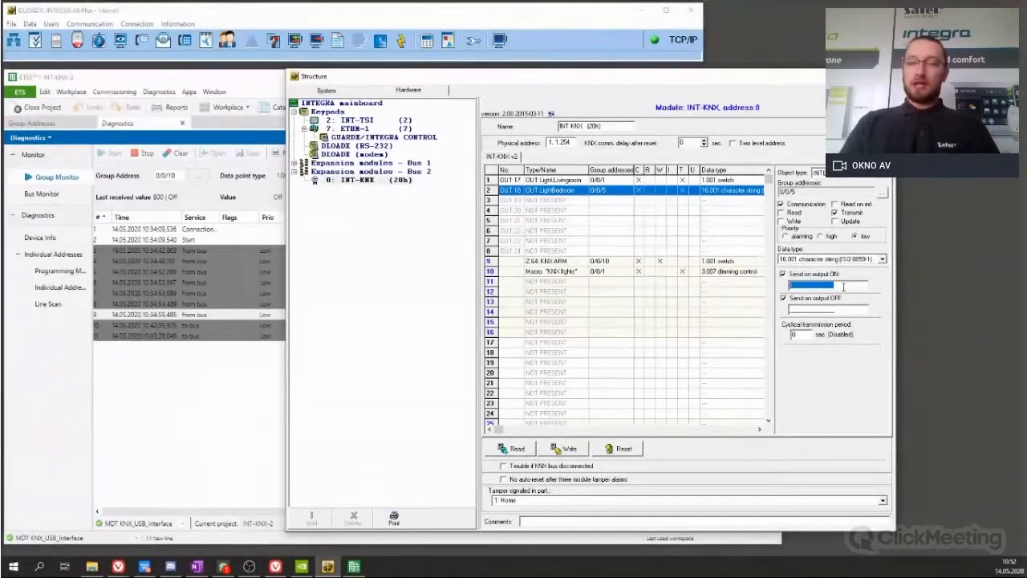
pyautogui.write('All')
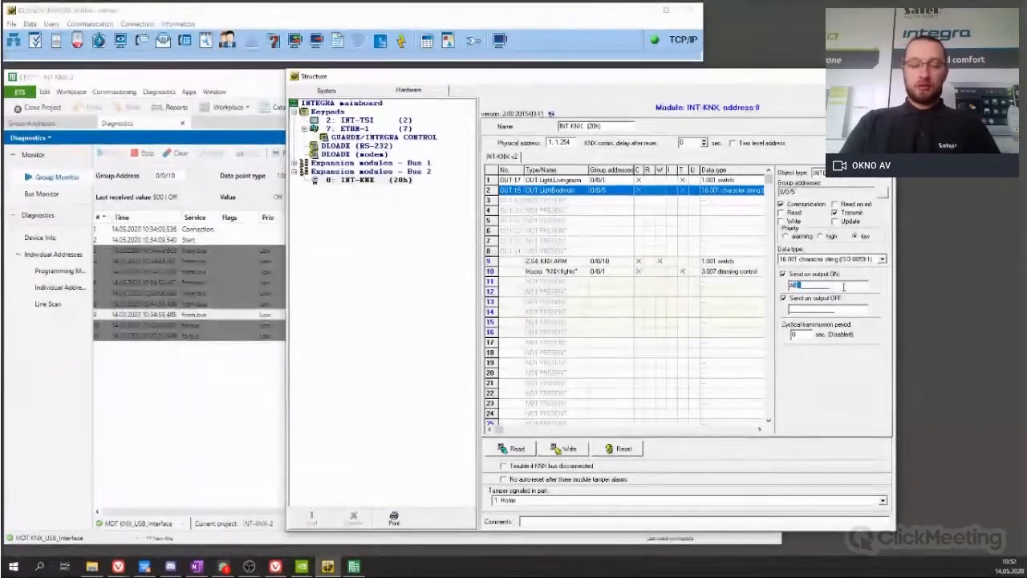
pyautogui.write(' windows')
pyautogui.press('BackSpace')
pyautogui.press('BackSpace')
pyautogui.press('BackSpace')
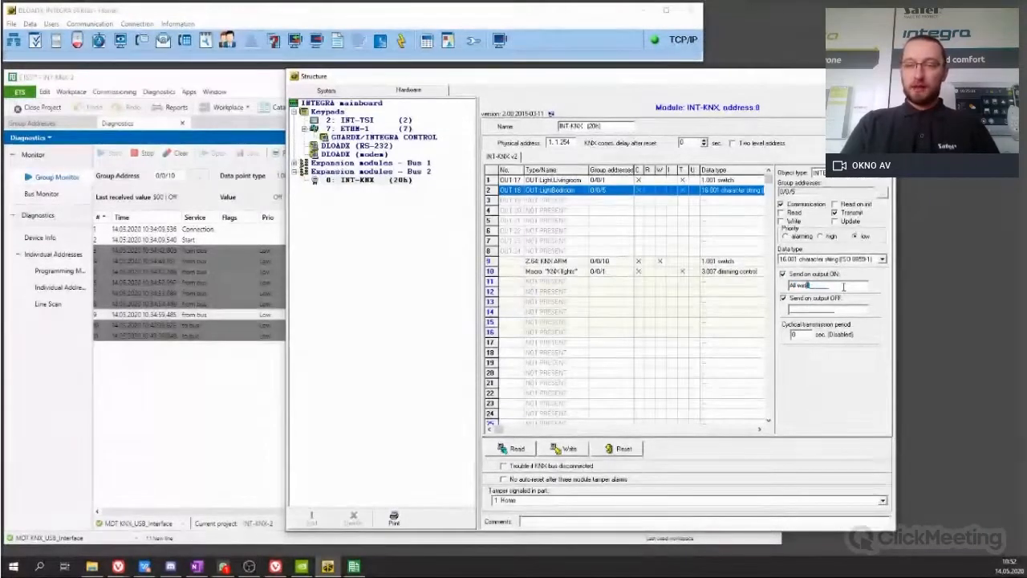
pyautogui.press('BackSpace')
pyautogui.press('BackSpace')
pyautogui.press('BackSpace')
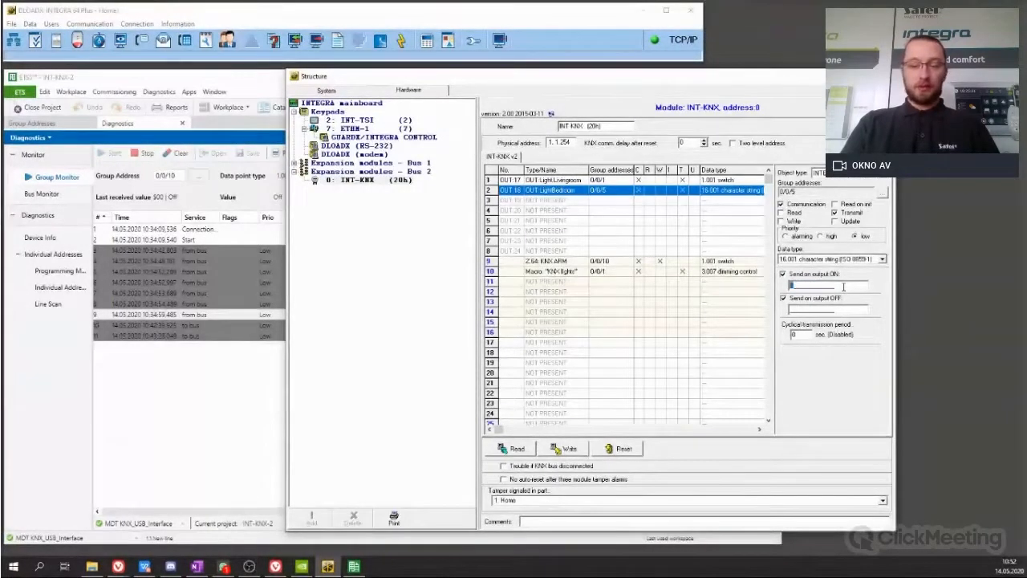
# - Enter "Windows closed" as the text sent on output ON and select the text sent on output OFF
pyautogui.write('Windows closed')
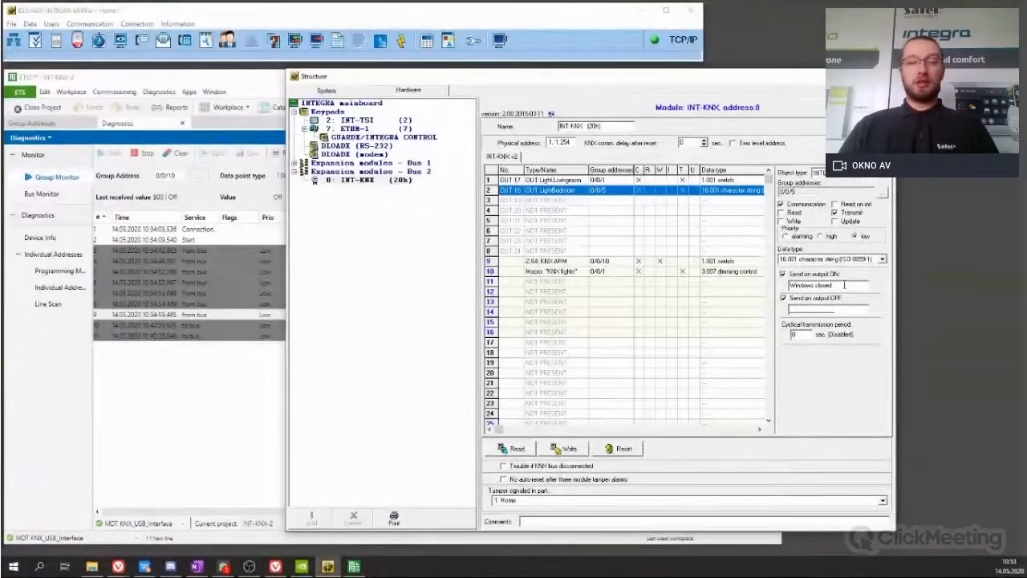
pyautogui.moveTo(845, 284); pyautogui.dragTo(752, 280)
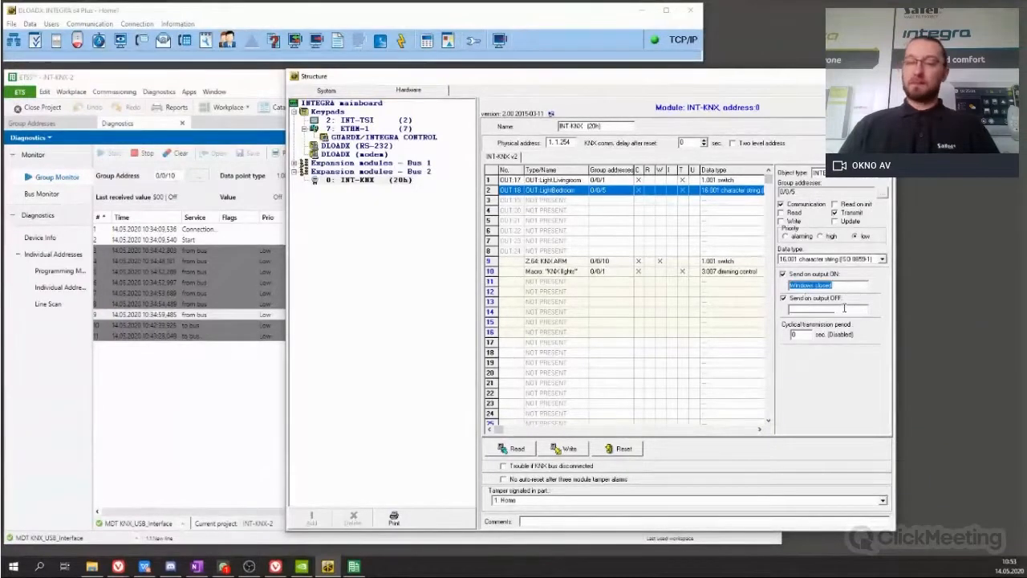
pyautogui.moveTo(844, 308); pyautogui.dragTo(777, 308)
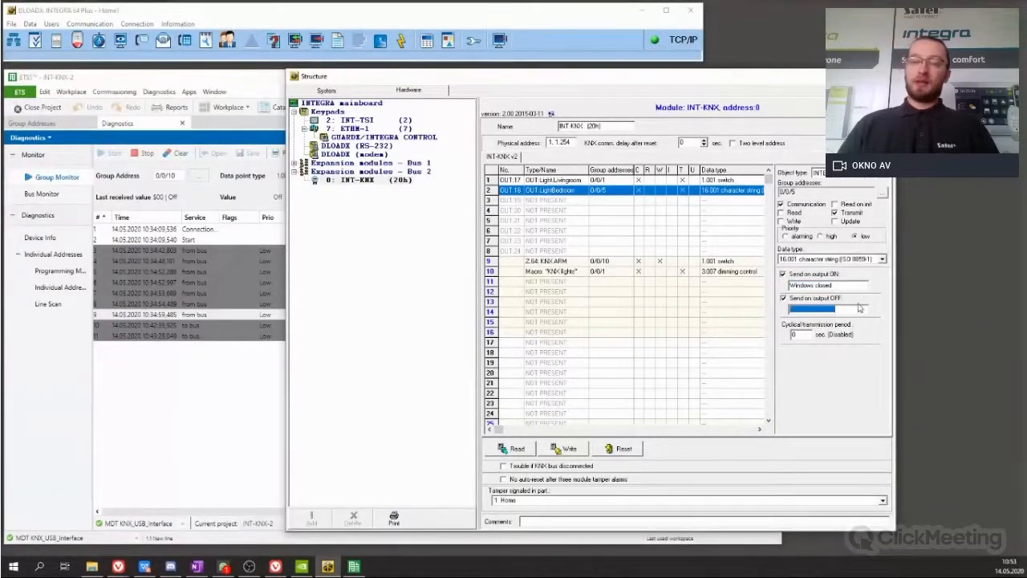
# - Enter "Windows open" as the text sent on output OFF and write the settings to the INT-KNX module
pyautogui.write('Windo')
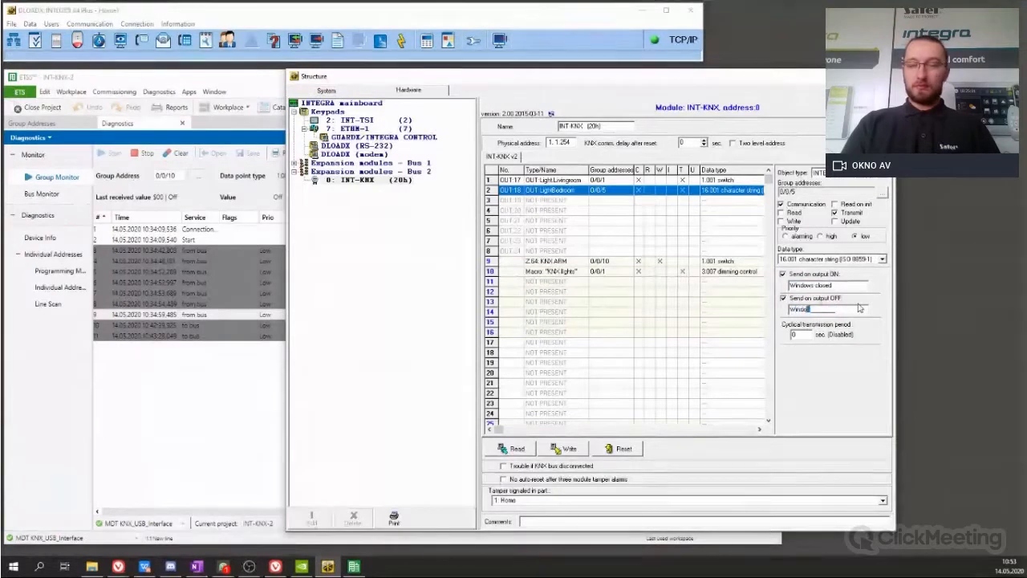
pyautogui.write('ws open')
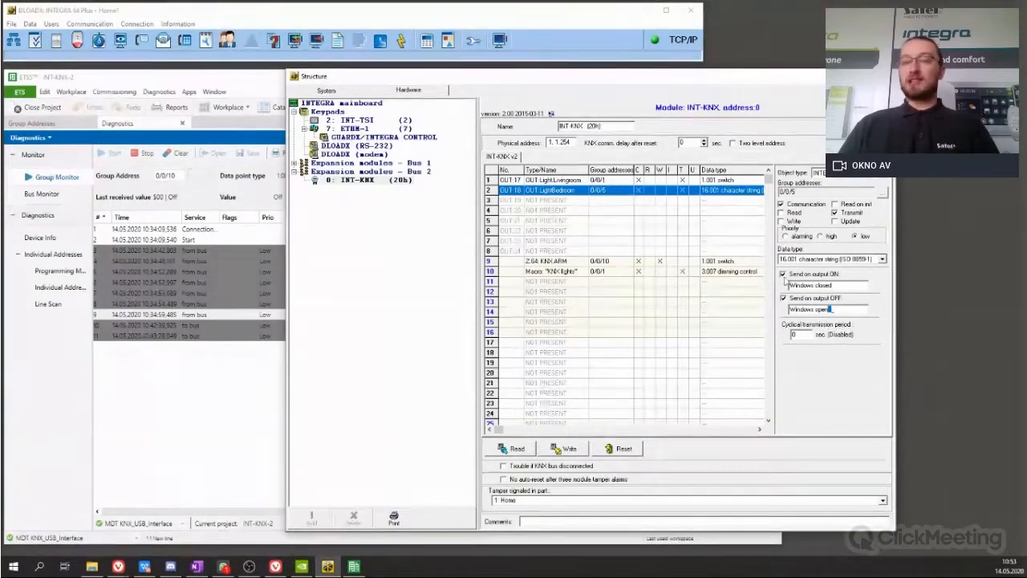
pyautogui.click(564, 449)
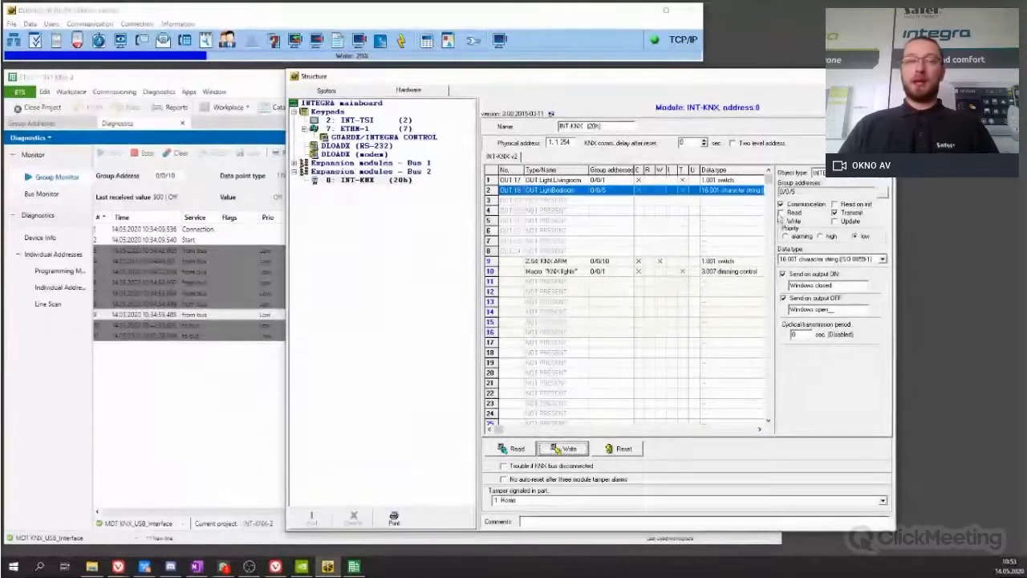
# - Open the virtual keypad and enter the user code to reach the user menu
pyautogui.click(427, 42)
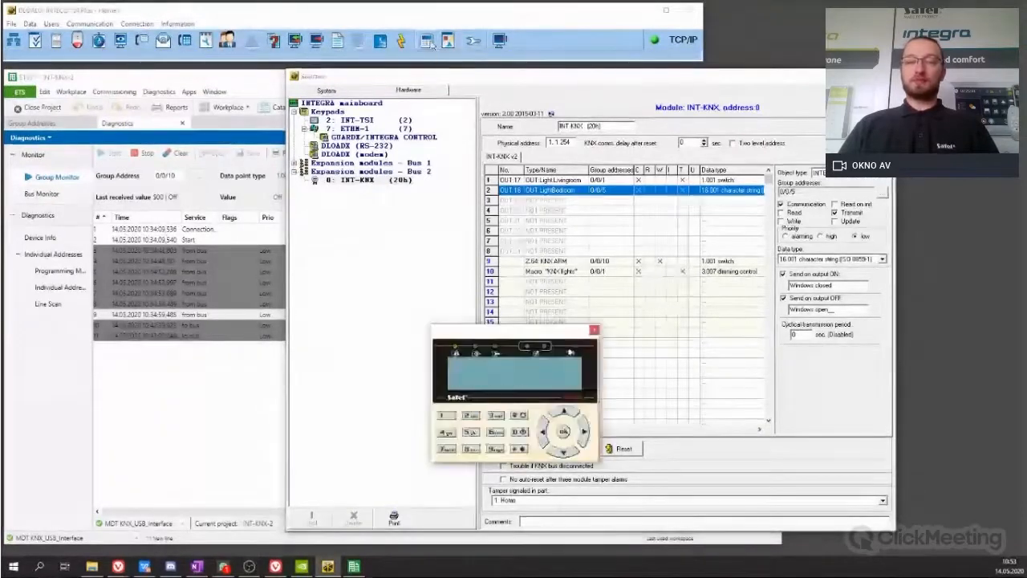
pyautogui.click(447, 417)
pyautogui.click(446, 417)
pyautogui.click(521, 416)
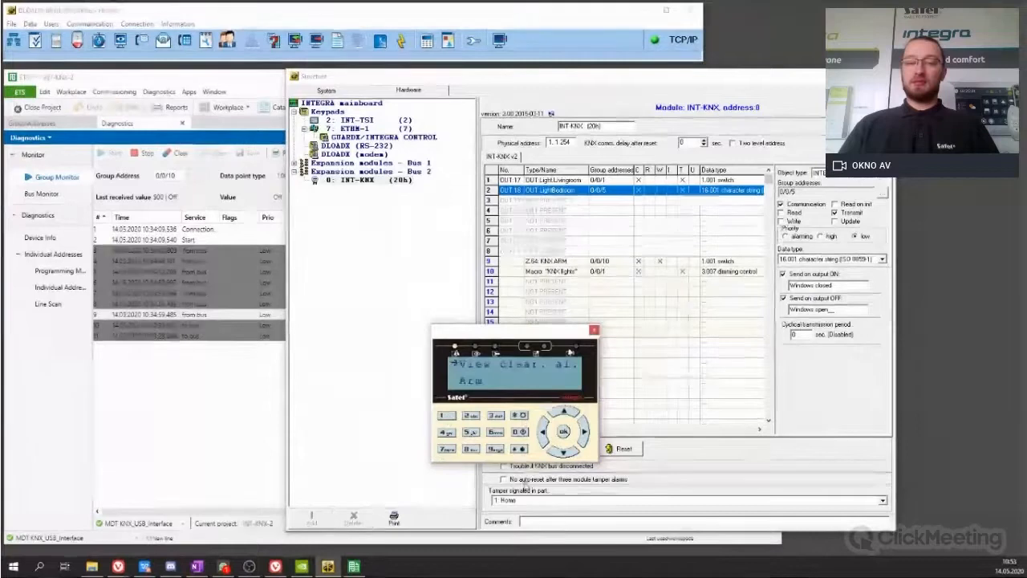
# - Enter the keypad's Outs control function, go to the LightBedroom output and switch it on
pyautogui.click(563, 411)
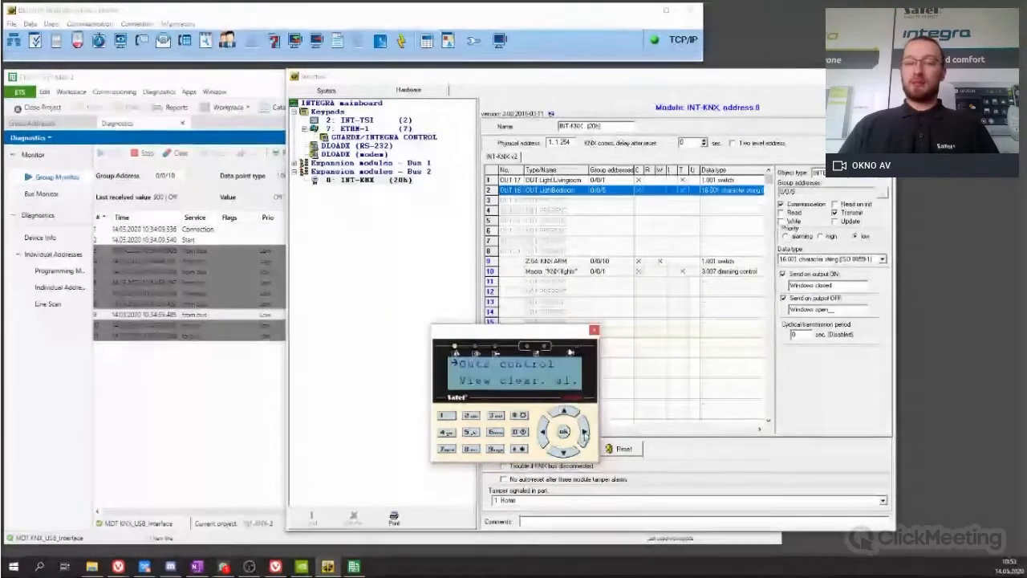
pyautogui.click(563, 432)
pyautogui.click(564, 455)
pyautogui.click(564, 455)
pyautogui.click(565, 455)
pyautogui.click(565, 456)
pyautogui.click(565, 456)
pyautogui.click(565, 456)
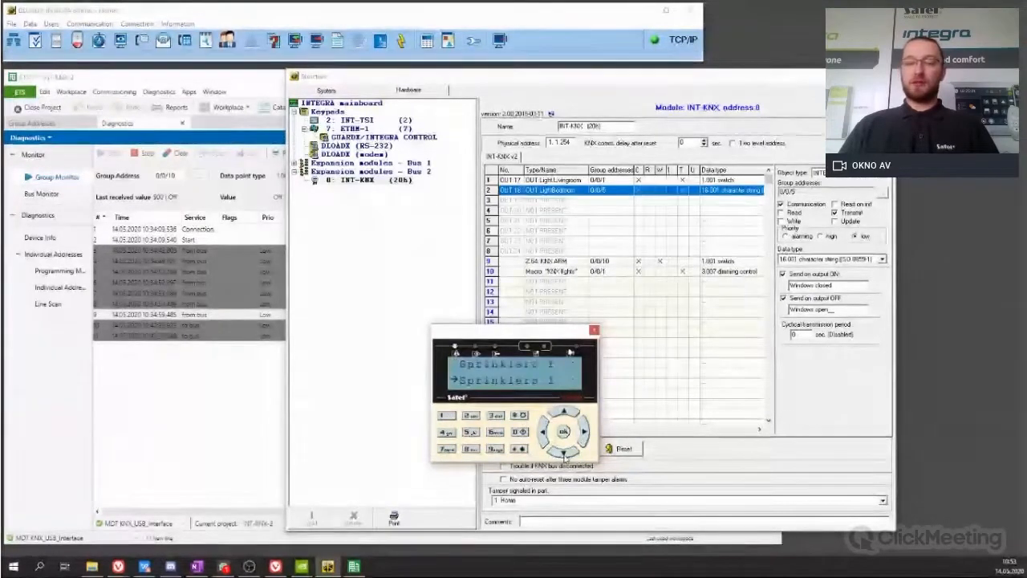
pyautogui.click(565, 456)
pyautogui.click(565, 456)
pyautogui.click(565, 456)
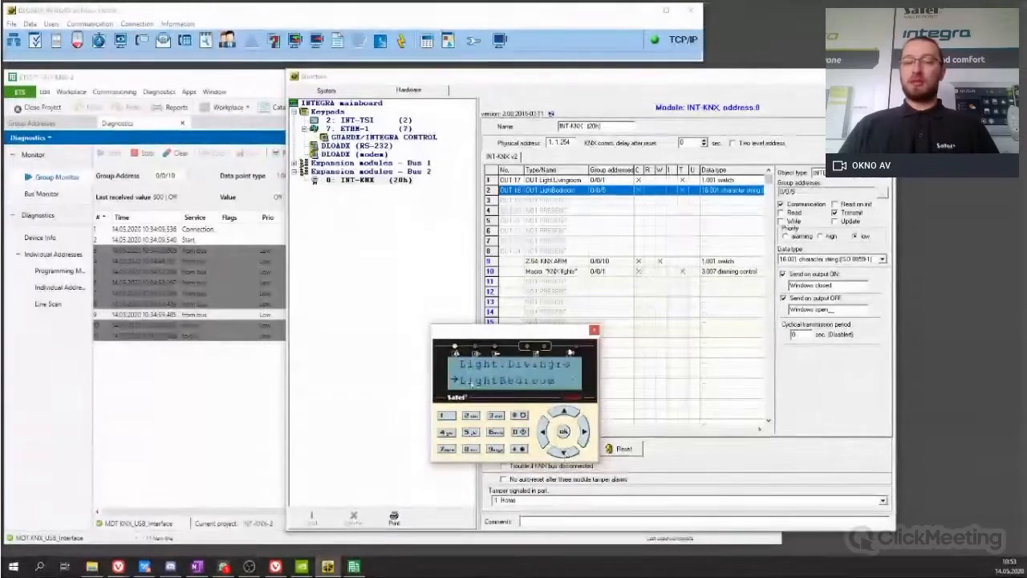
pyautogui.click(584, 430)
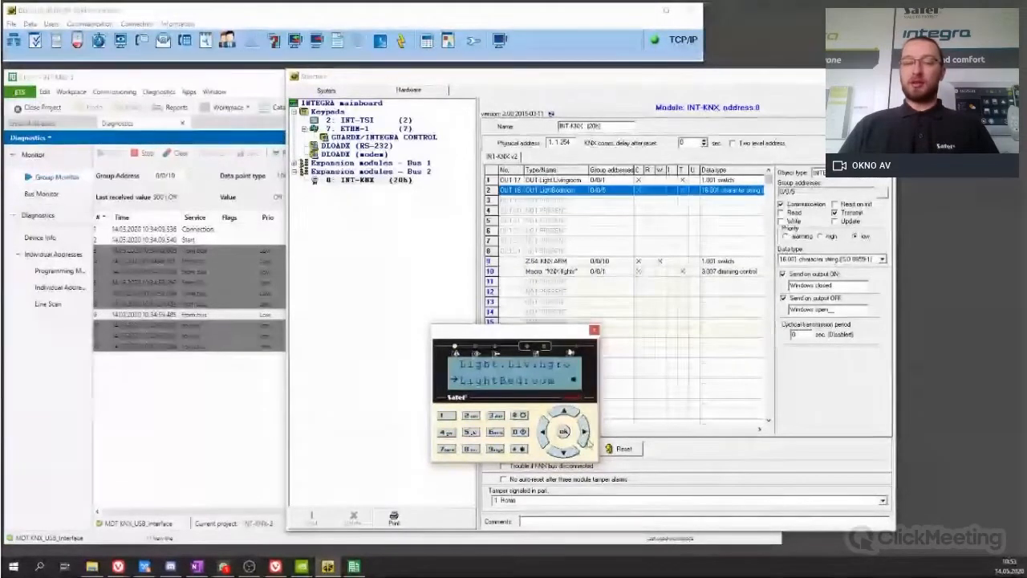
# - Switch to ETS5, maximize it and examine the newest group monitor telegram on 0/0/5, keeping the list sorted by number
pyautogui.click(200, 413)
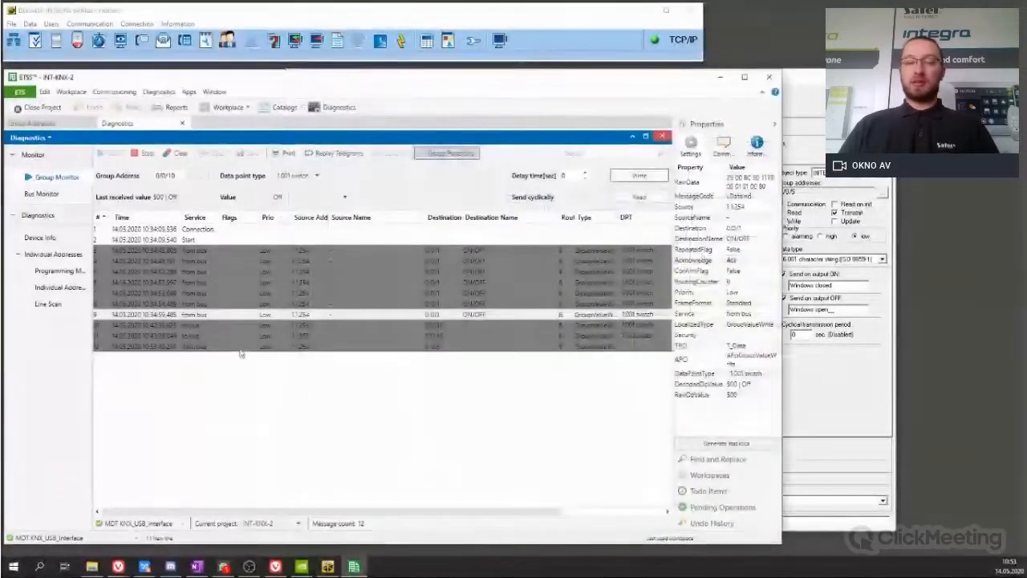
pyautogui.click(241, 347)
pyautogui.click(745, 77)
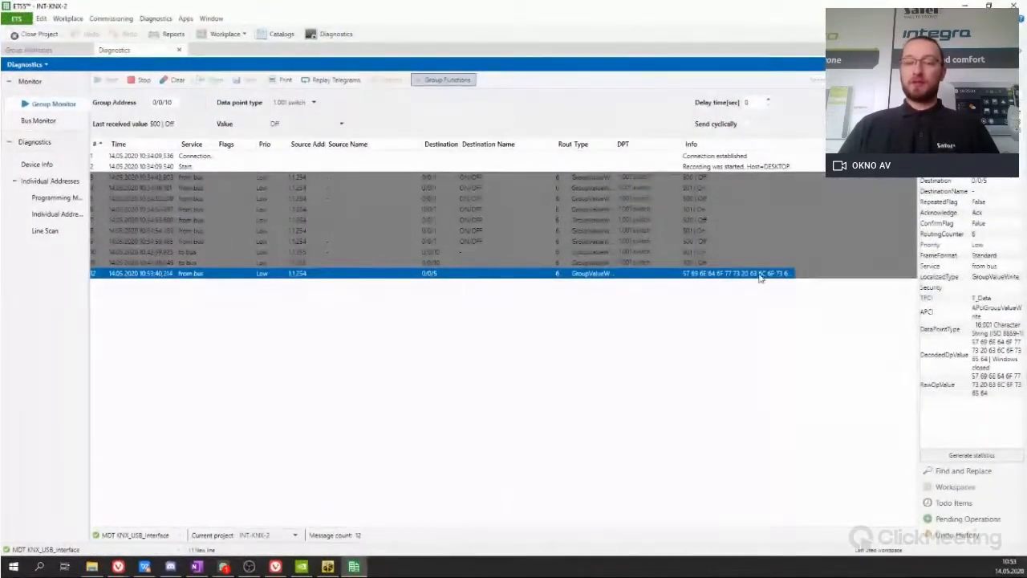
pyautogui.click(794, 145)
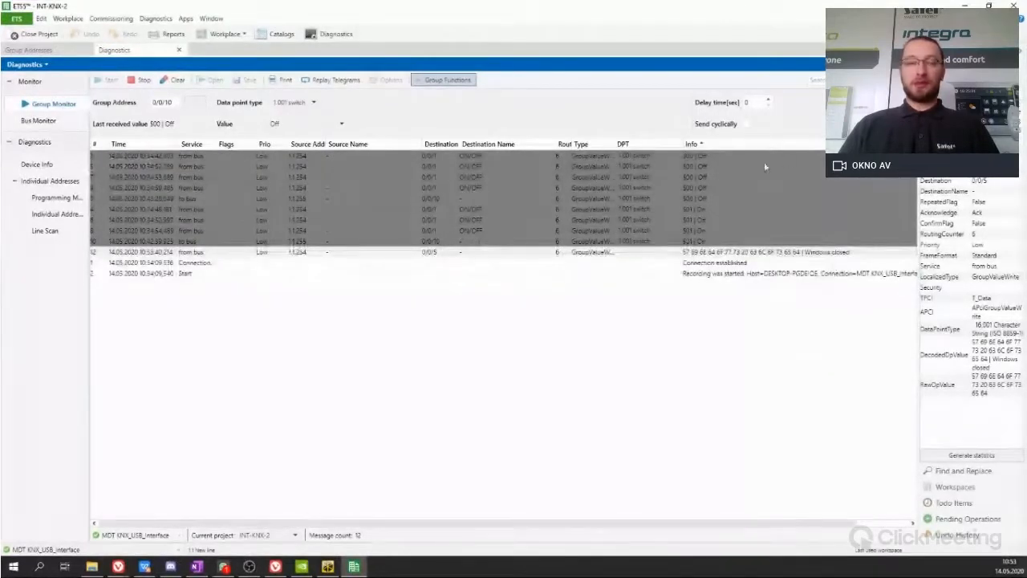
pyautogui.click(98, 144)
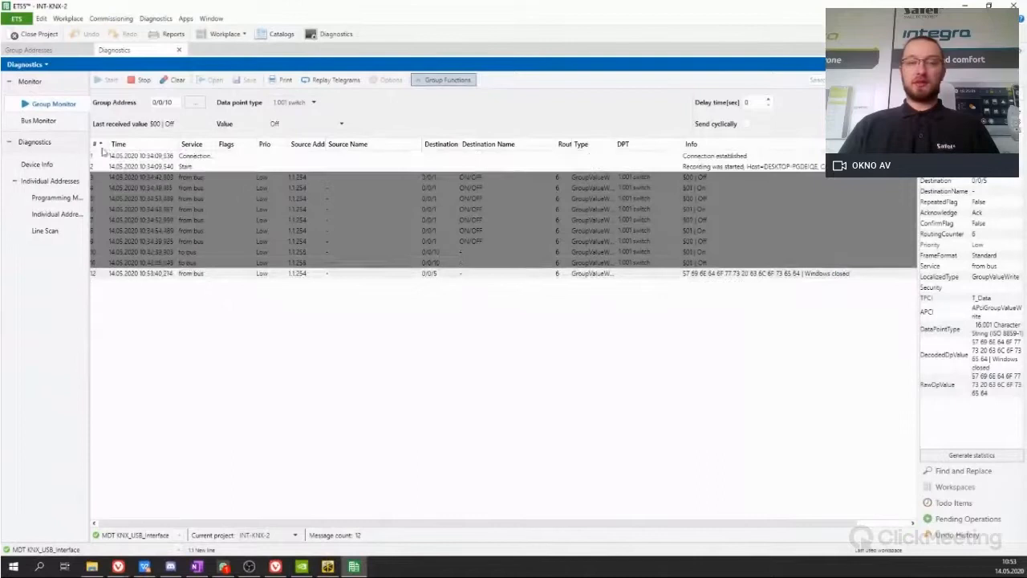
pyautogui.click(96, 144)
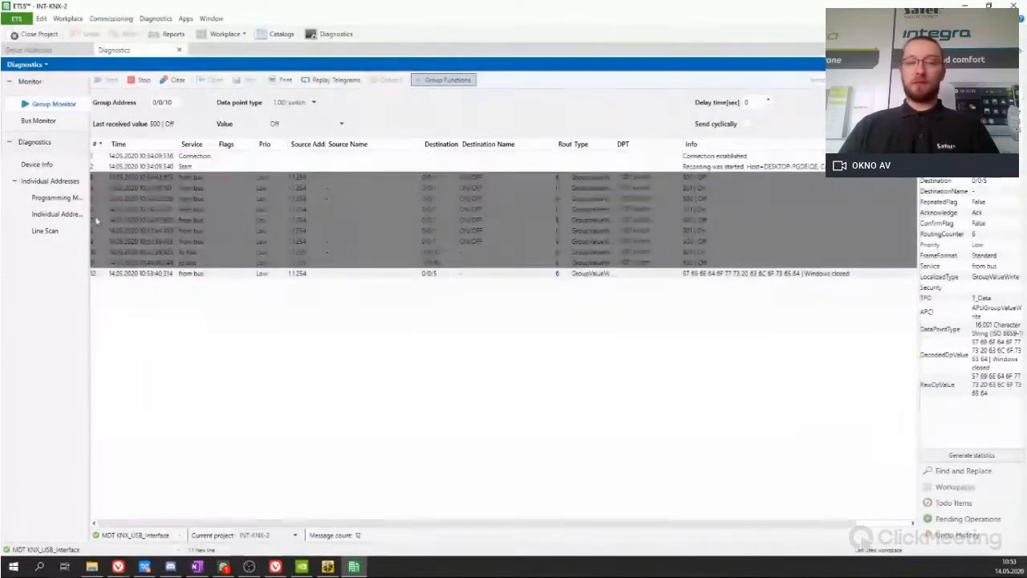
pyautogui.click(722, 275)
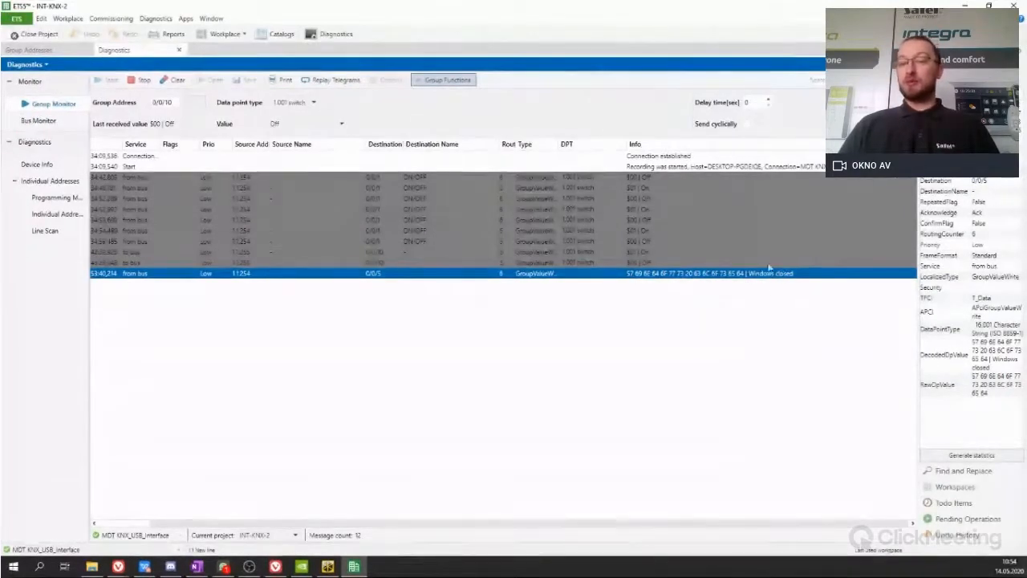
# - Switch the LightBedroom output off on DLOADX's virtual keypad and examine the resulting 0/0/5 telegram in ETS5's group monitor
pyautogui.click(327, 567)
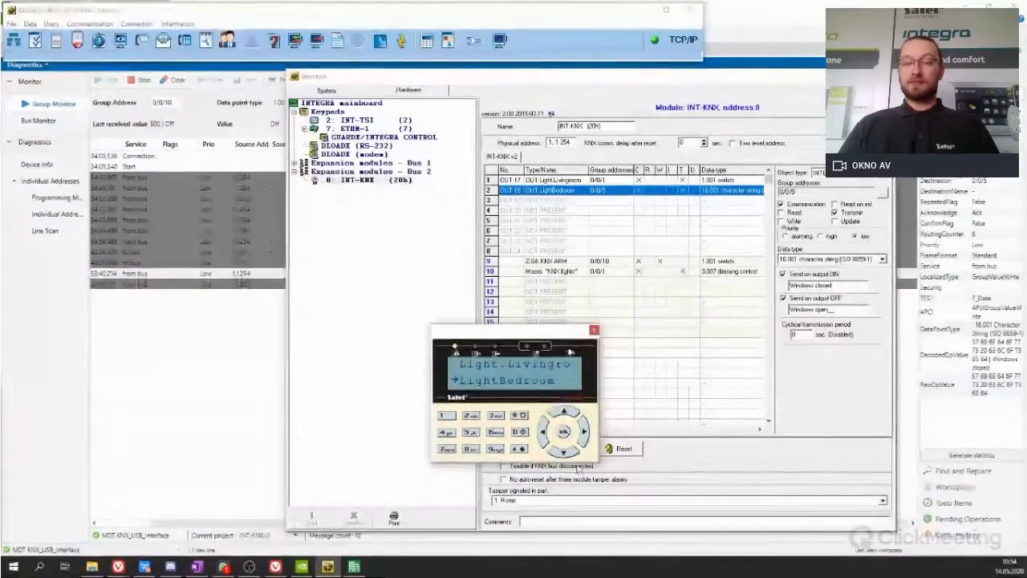
pyautogui.click(195, 353)
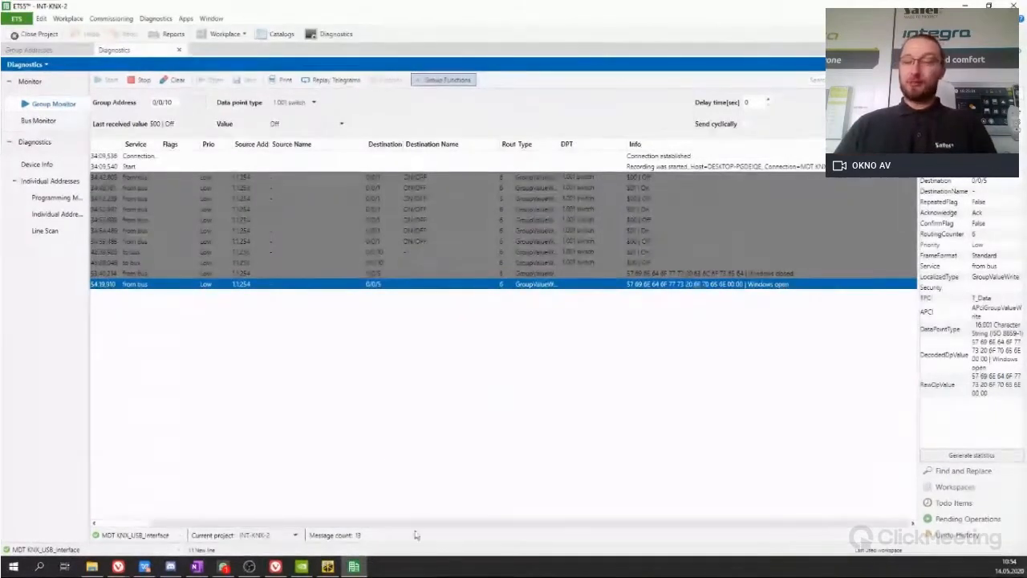
pyautogui.moveTo(421, 527); pyautogui.dragTo(329, 525)
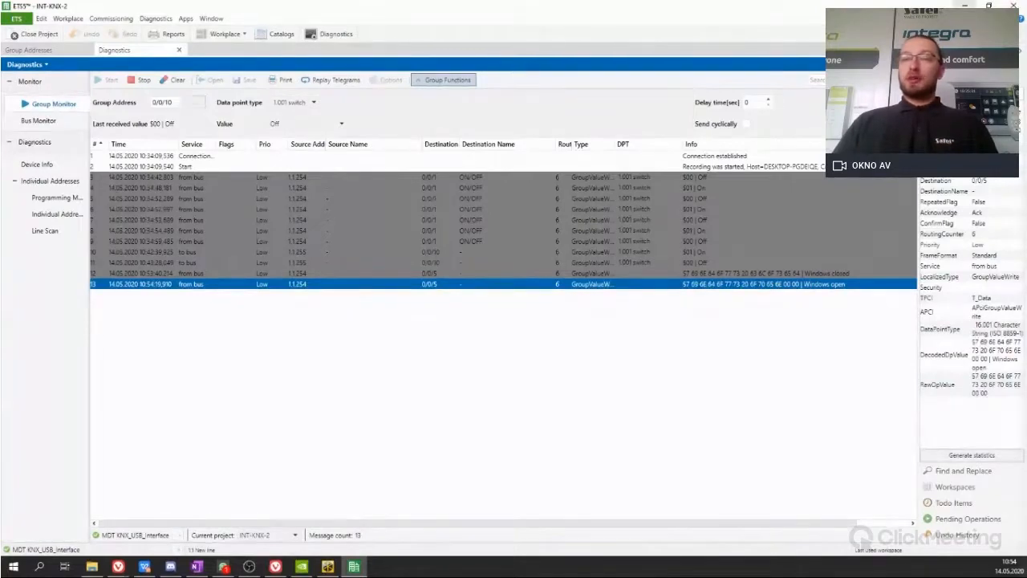
# - Back in DLOADX, set the function of output 18 LightBedroom to 17: READY status and close the output list
pyautogui.click(965, 6)
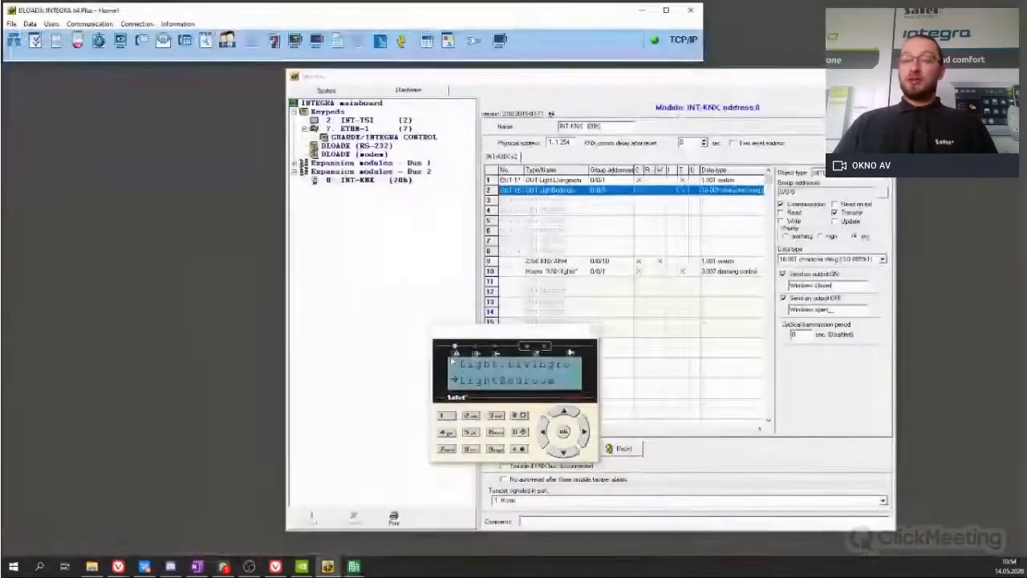
pyautogui.moveTo(527, 332); pyautogui.dragTo(159, 283)
pyautogui.click(80, 43)
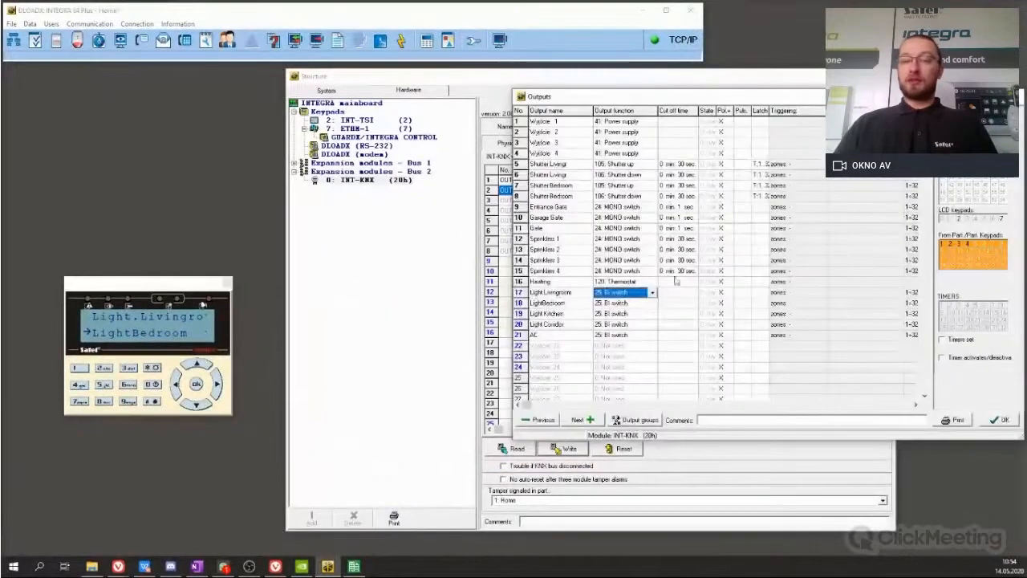
pyautogui.click(629, 306)
pyautogui.click(652, 304)
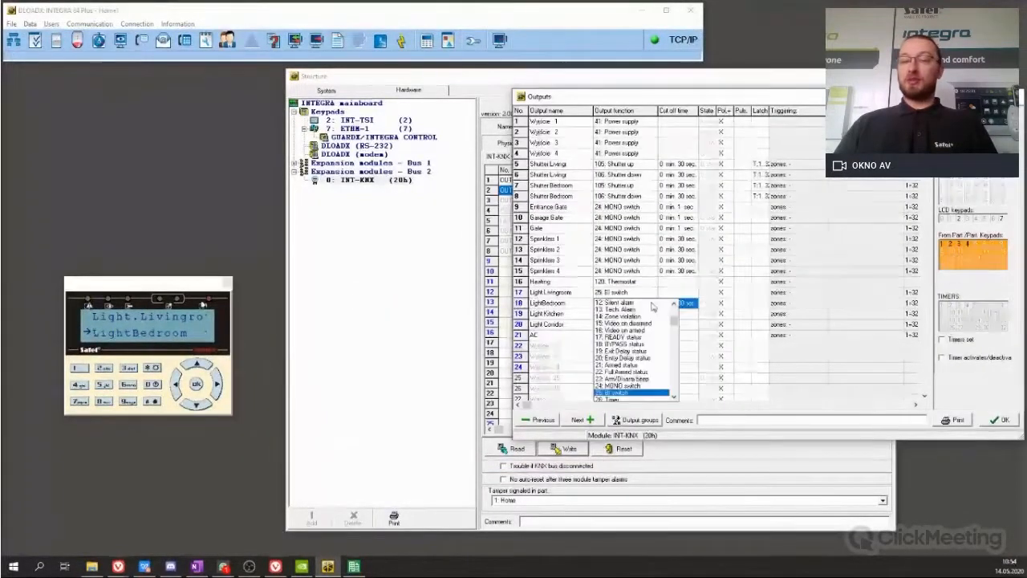
pyautogui.scroll(3, 674, 321)
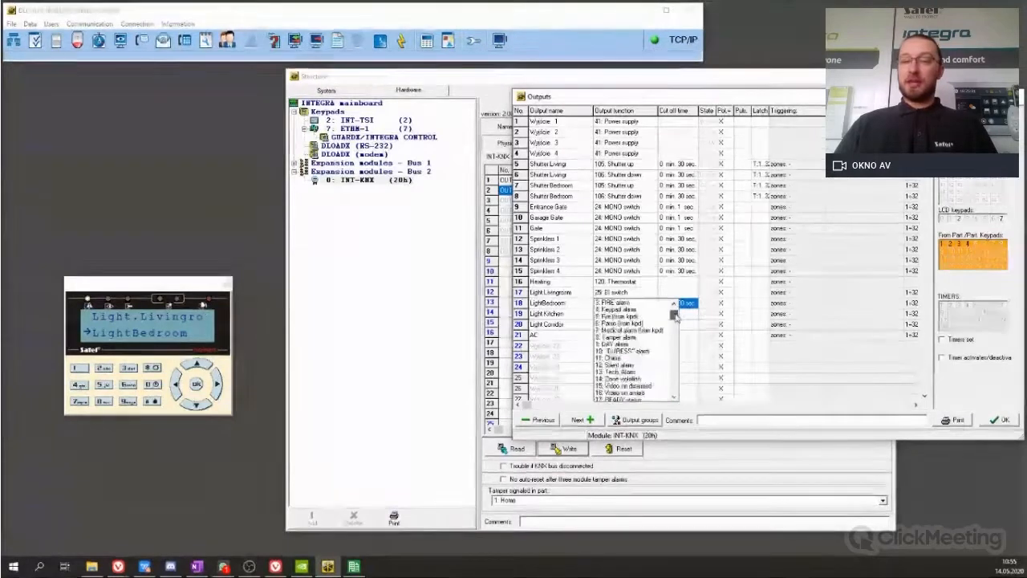
pyautogui.click(634, 399)
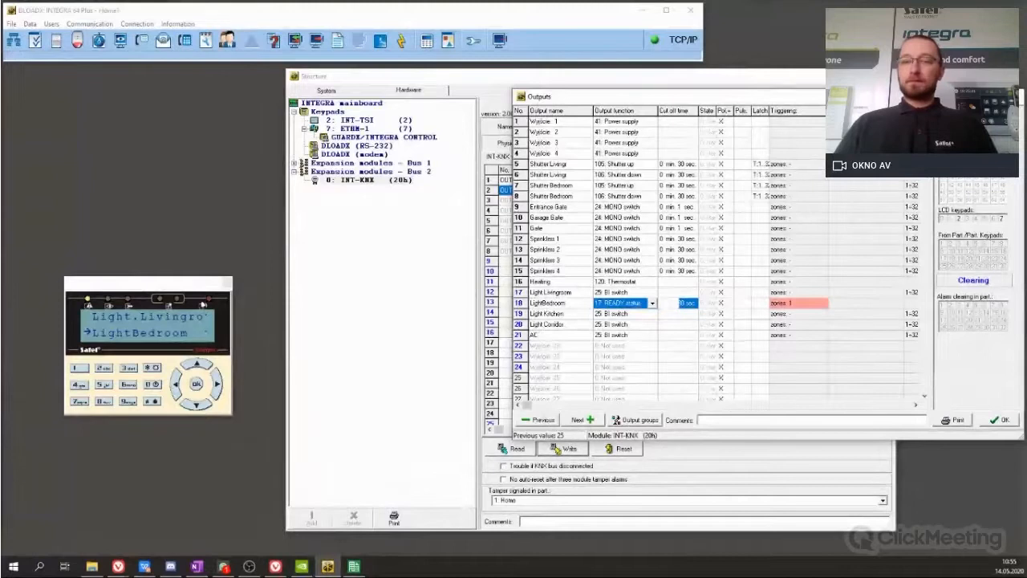
pyautogui.moveTo(868, 97); pyautogui.dragTo(594, 105)
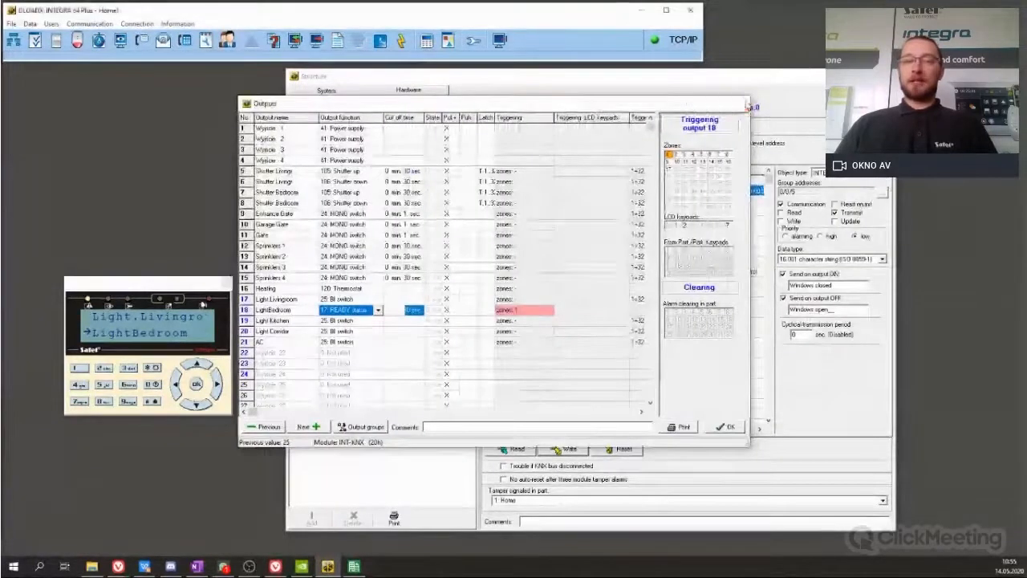
pyautogui.click(746, 105)
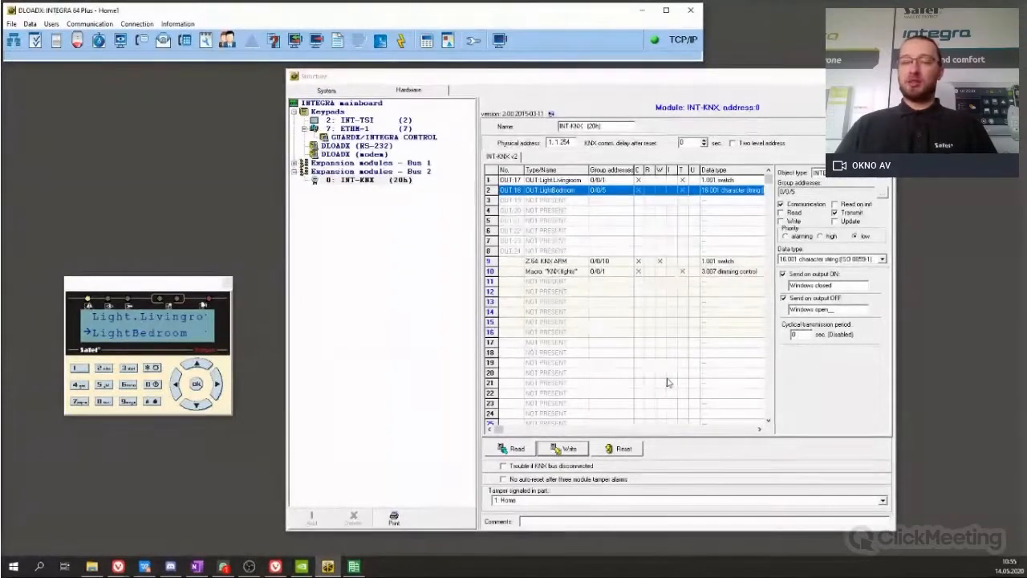
# - Enable the INT-KNX module's "Trouble if KNX bus disconnected" option
pyautogui.click(505, 467)
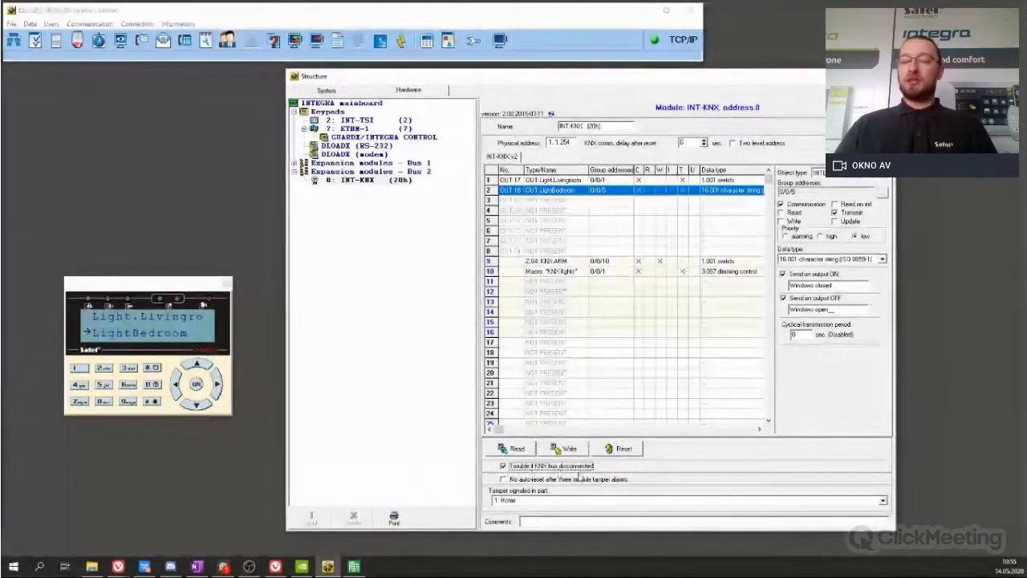